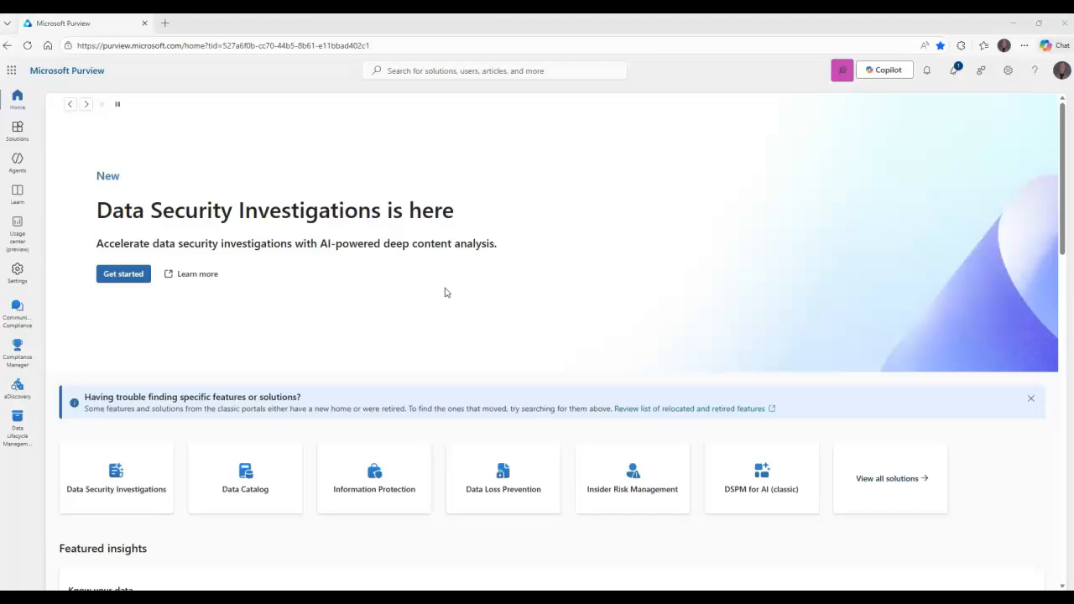
Open the eDiscovery solution, look at its Content Search page and go to the Cases list
click(423, 293)
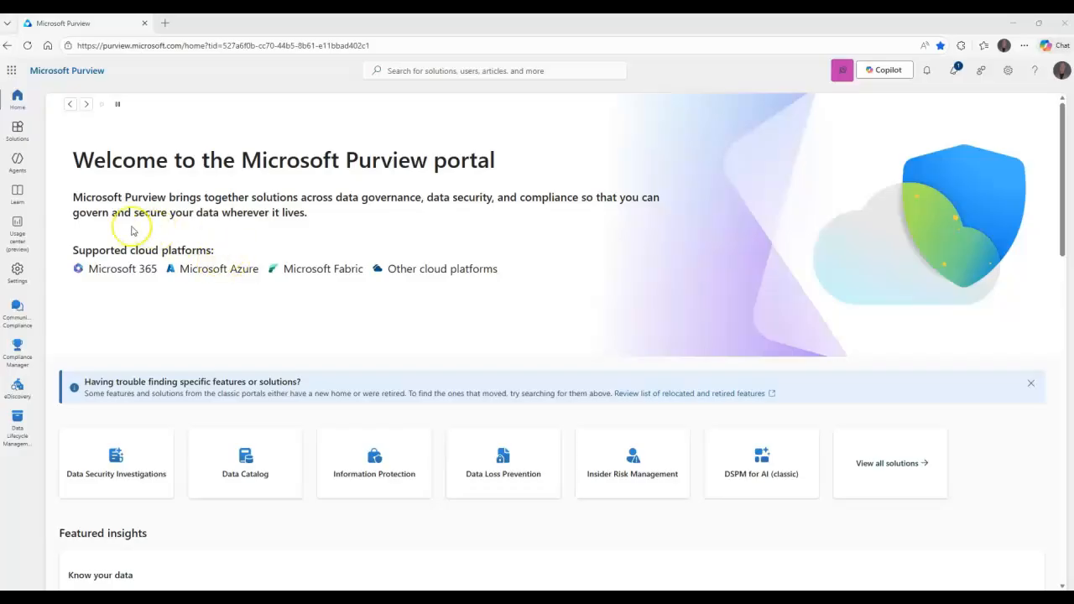
click(19, 130)
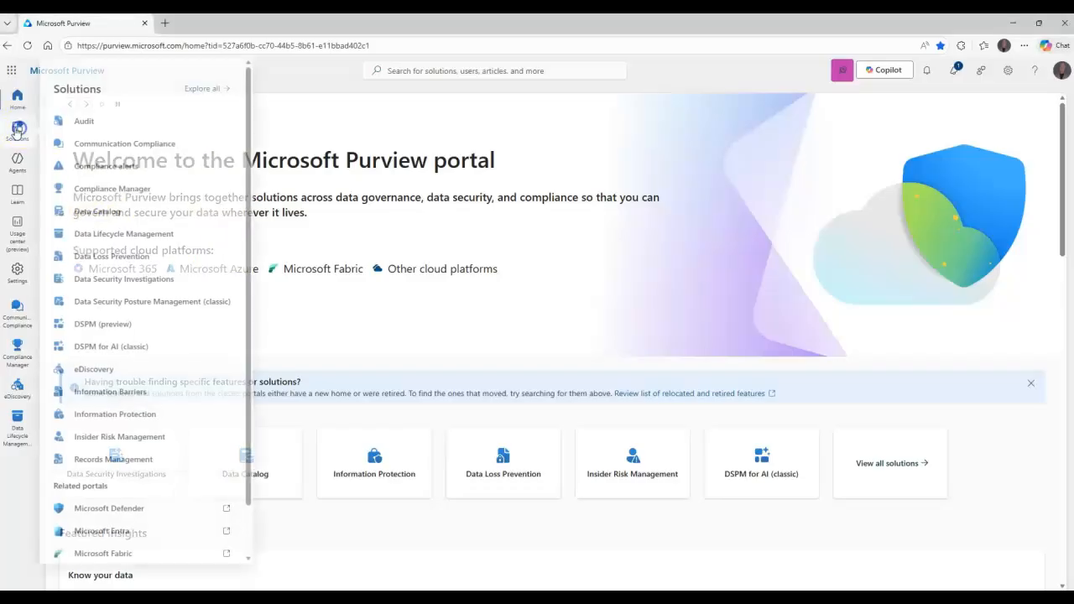
click(113, 374)
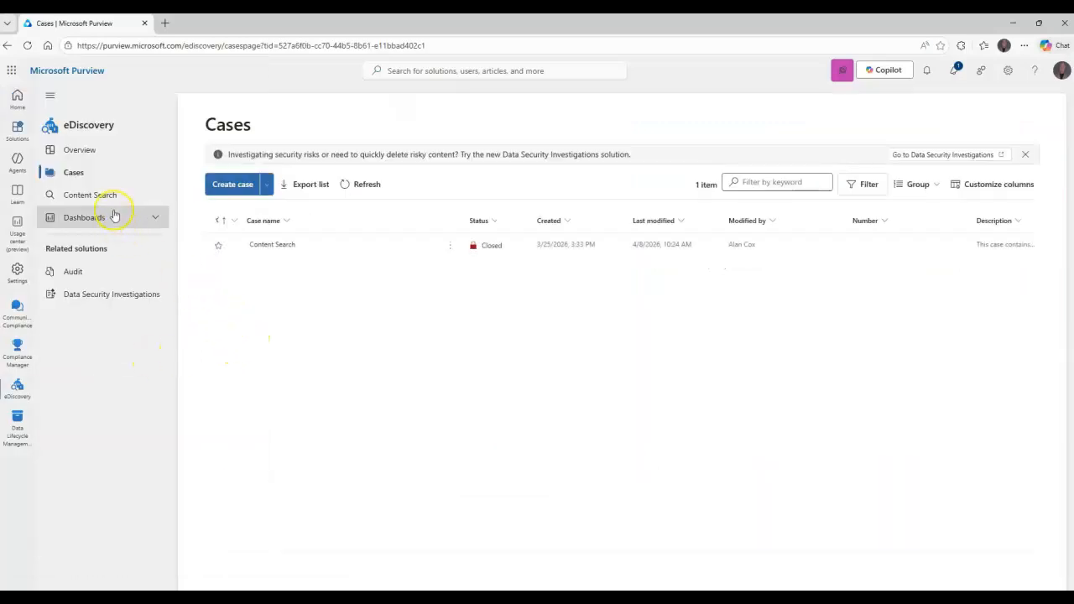
click(93, 195)
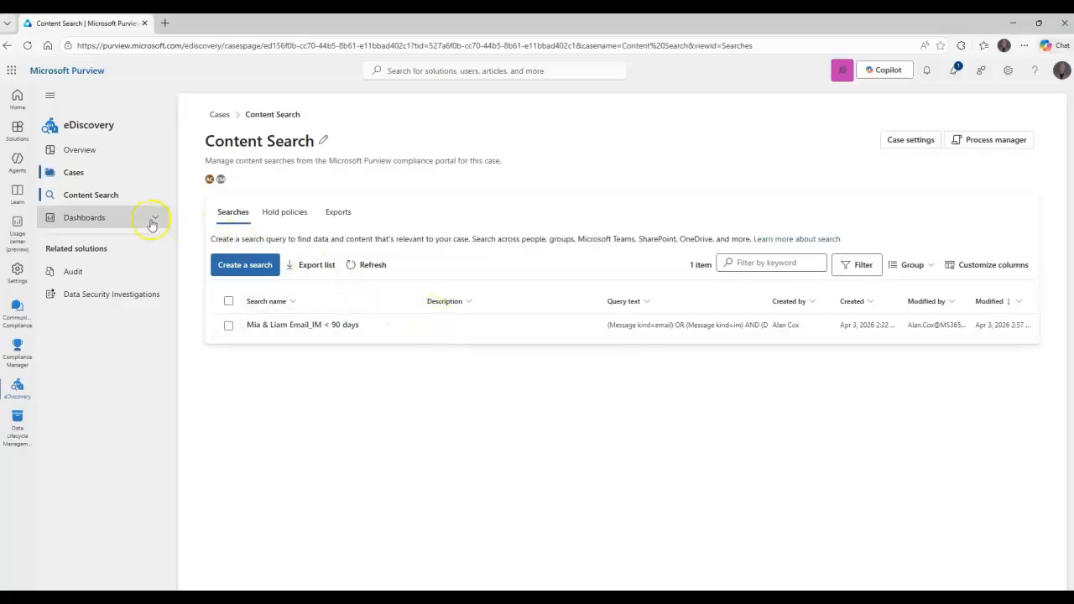
click(74, 174)
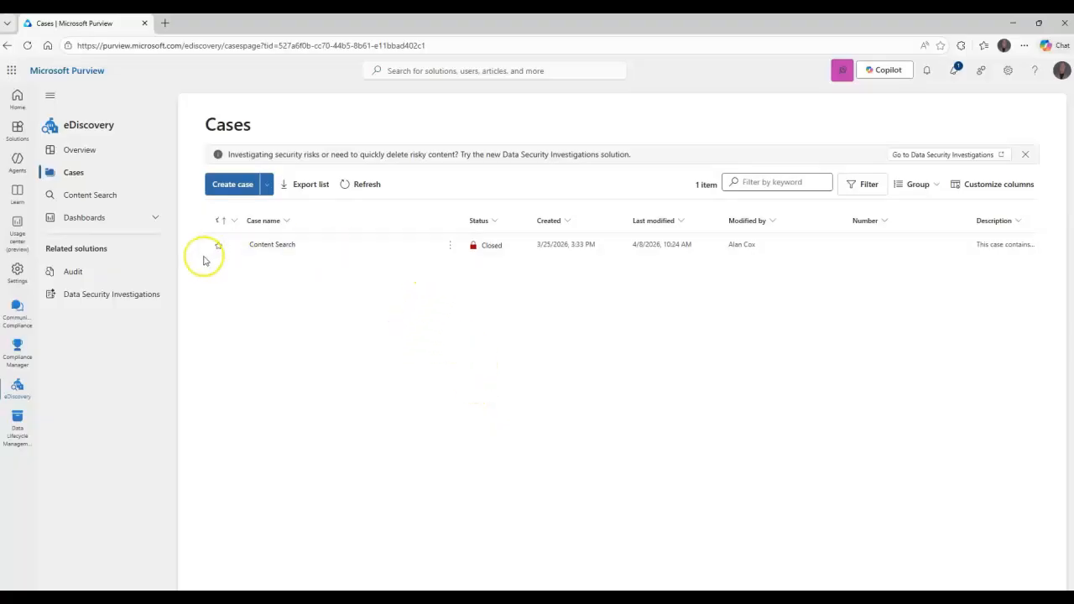
Create a case named with the investigated person's first name plus "Email Investigation", checking its advanced settings for eDiscovery (Premium)
click(228, 184)
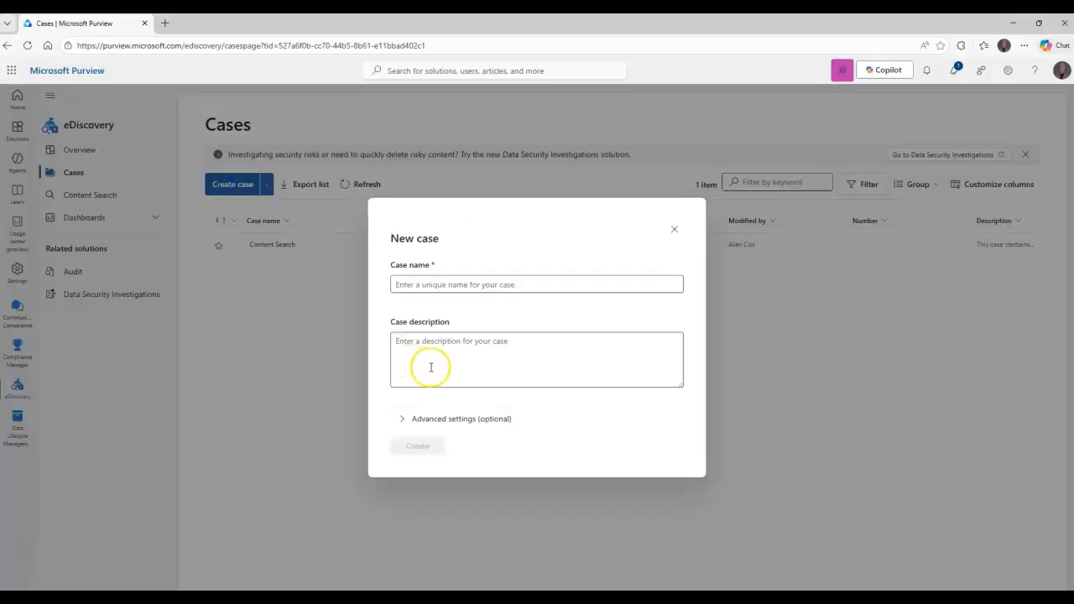
click(457, 290)
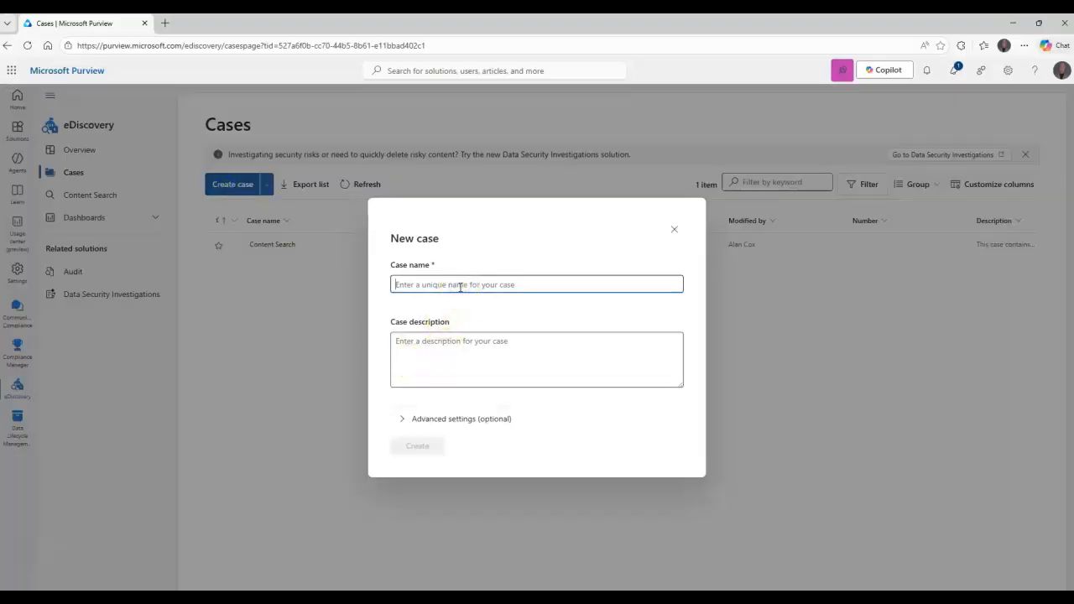
text(ma)
key(BackSpace)
key(BackSpace)
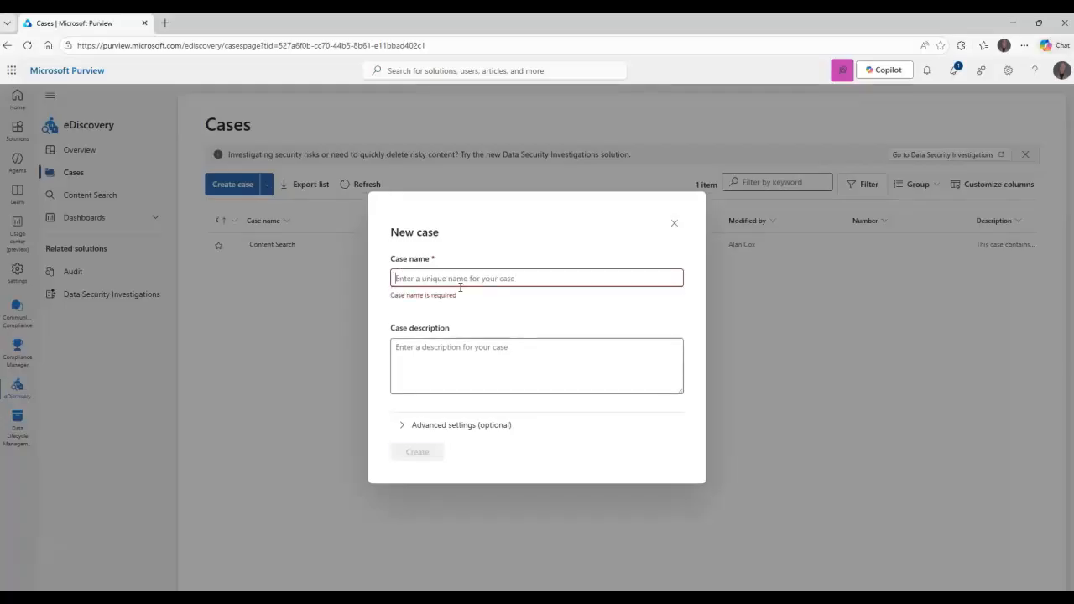
text(Liam Email Inv)
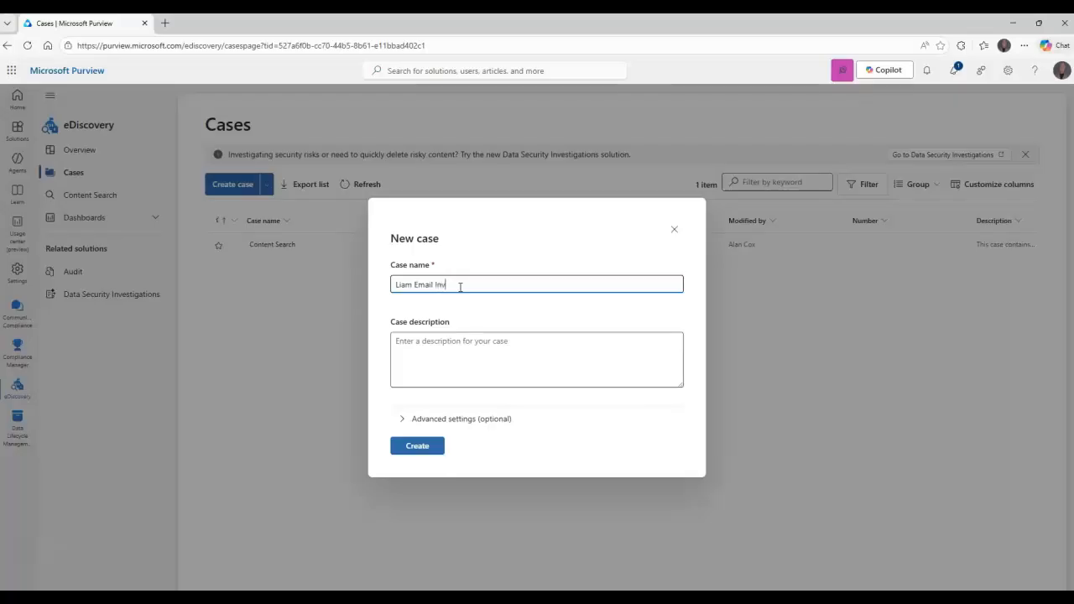
text(tion)
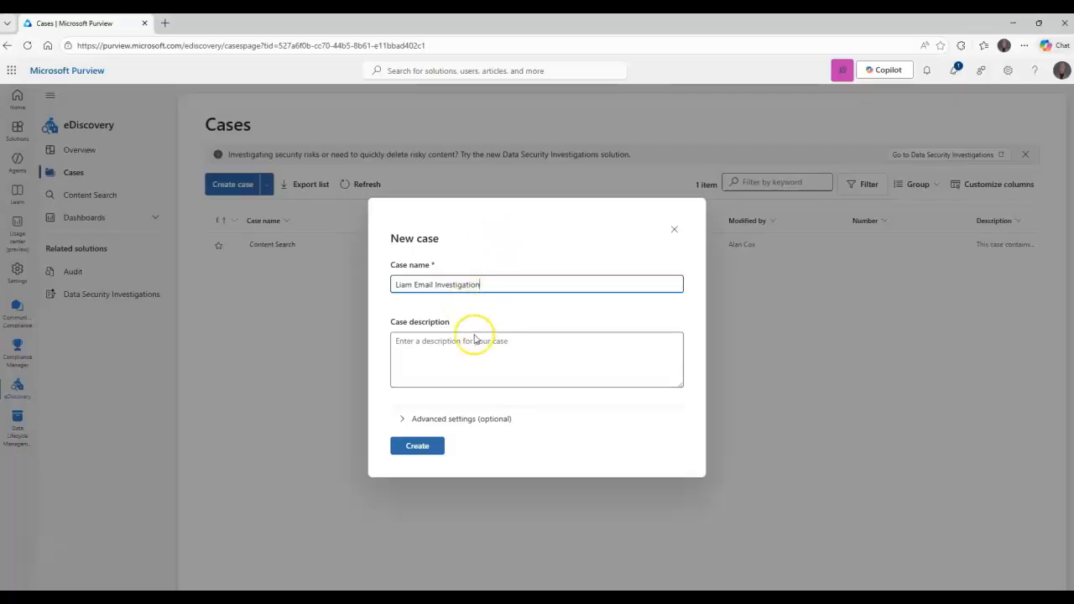
click(402, 419)
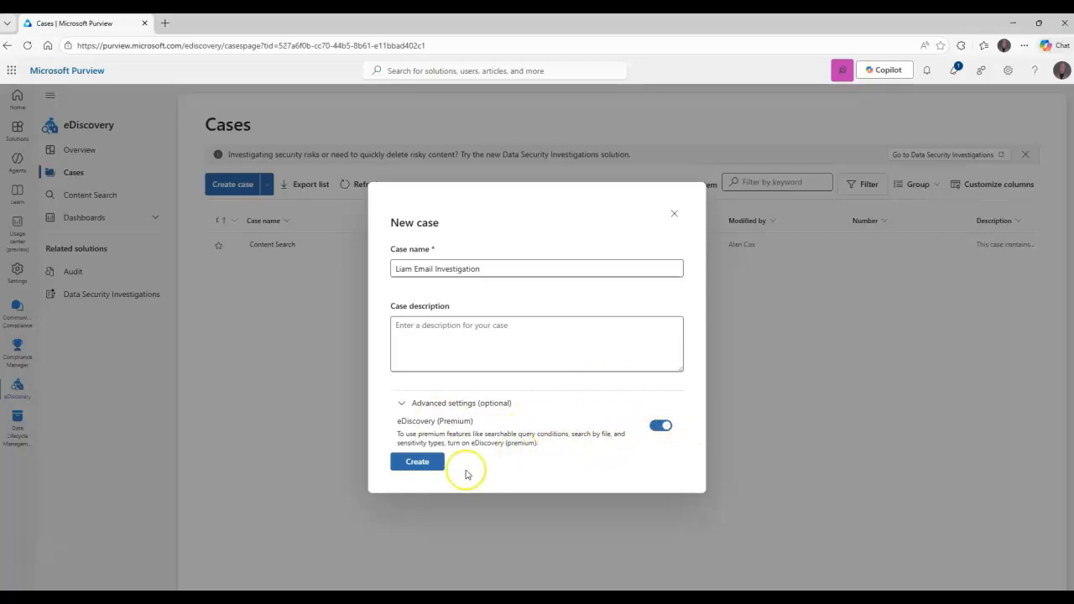
click(413, 462)
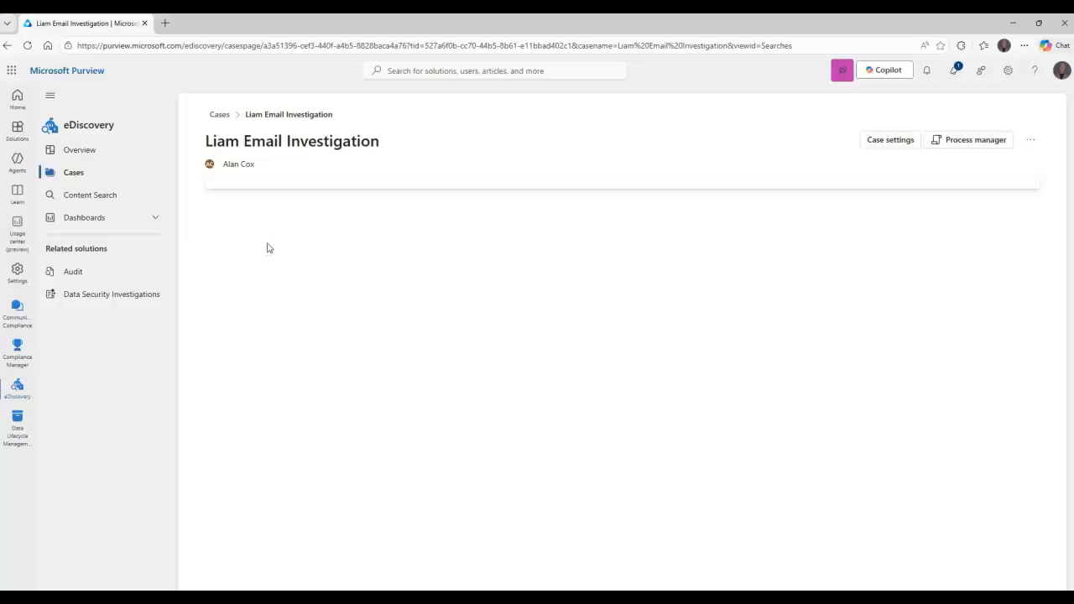
Open the new case's settings and review the permissions for users and role groups
click(283, 234)
click(308, 233)
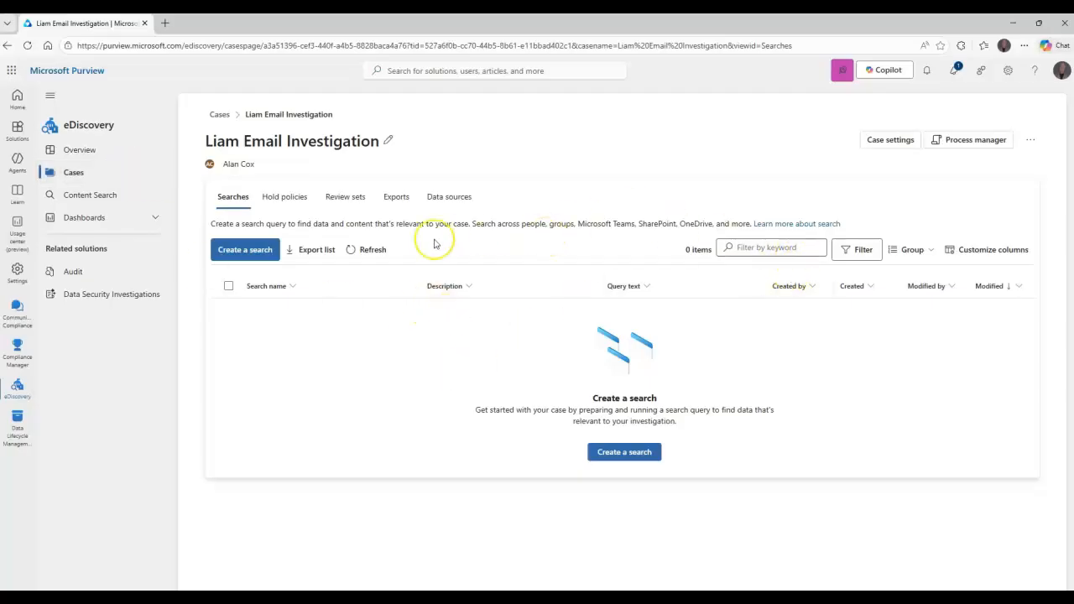
click(1033, 143)
click(876, 145)
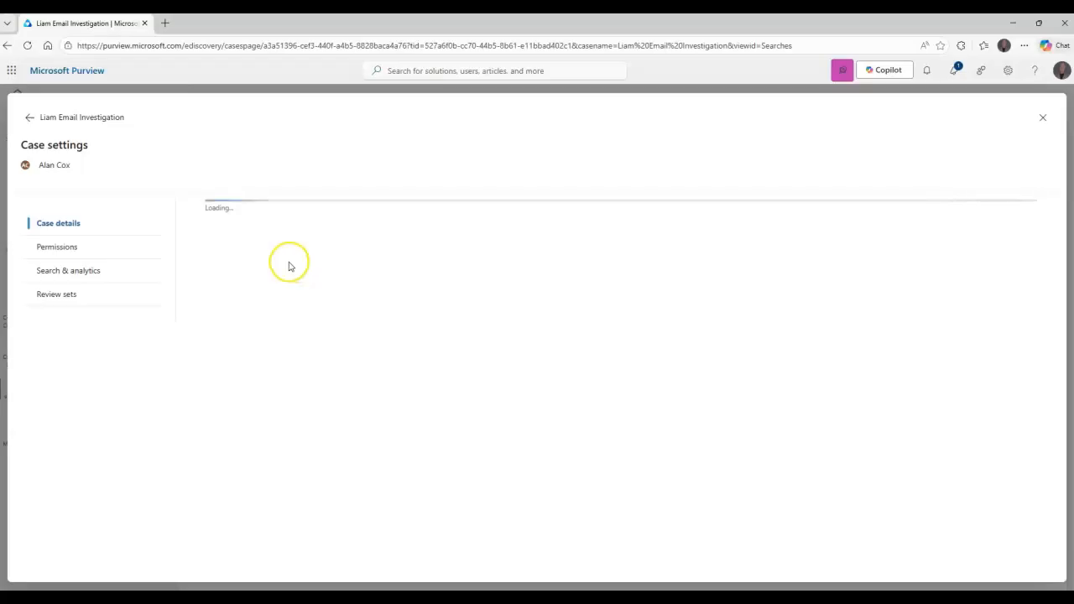
click(72, 251)
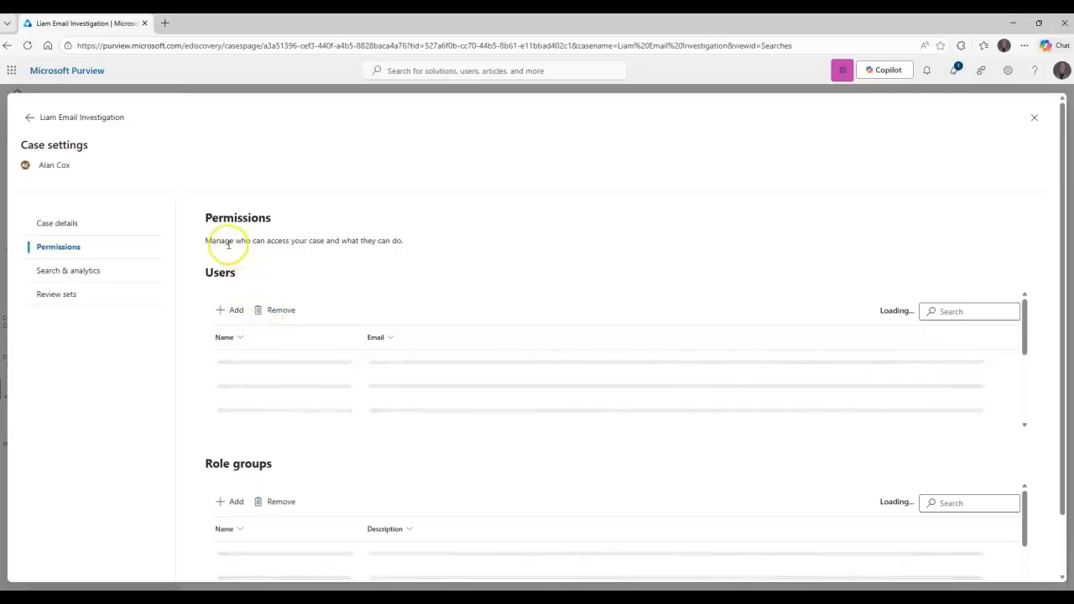
drag(408, 246, 244, 245)
click(402, 250)
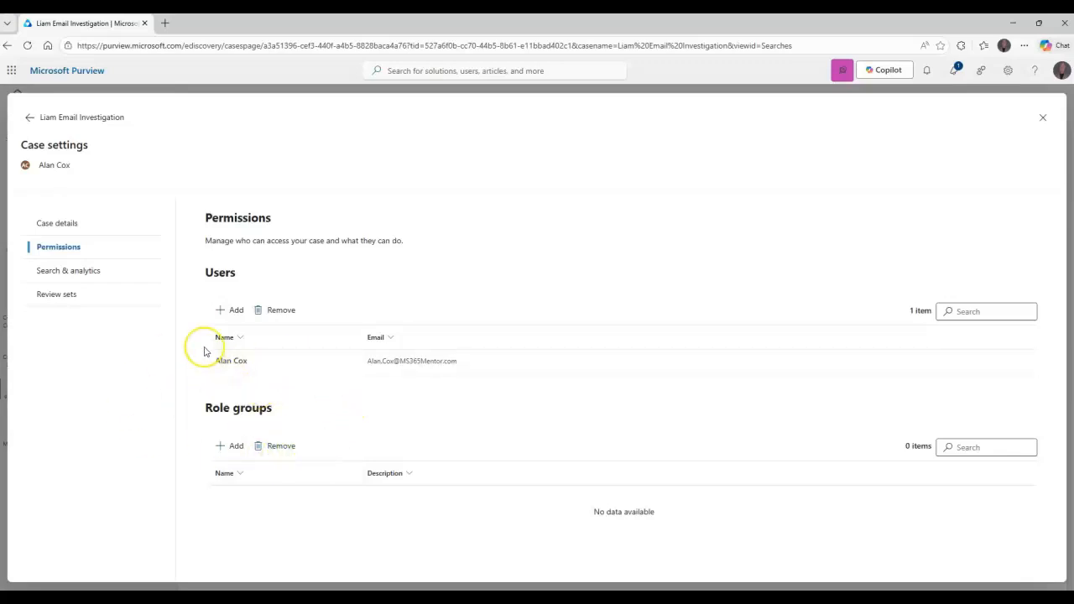
Review the case details, including the premium toggle, name, number and description fields, and the available case actions
click(71, 219)
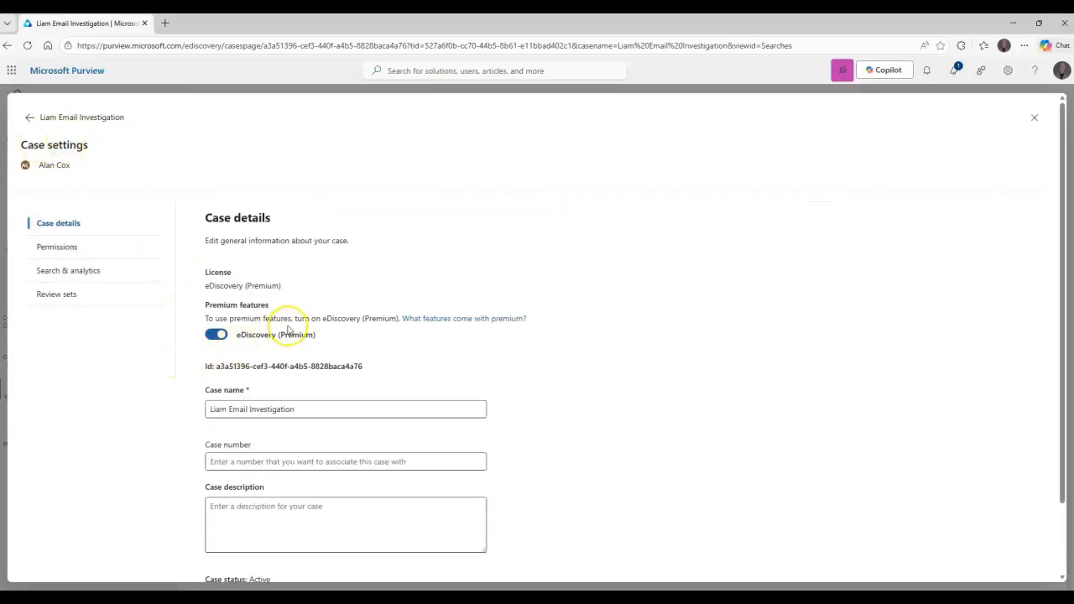
scroll(304, 386, down, 1)
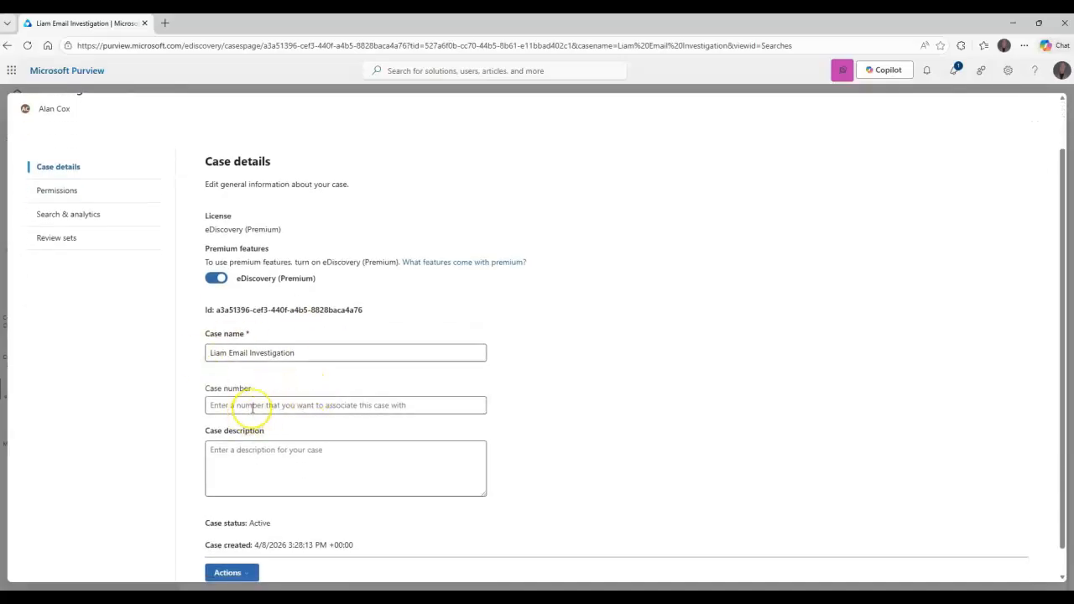
click(293, 405)
click(554, 343)
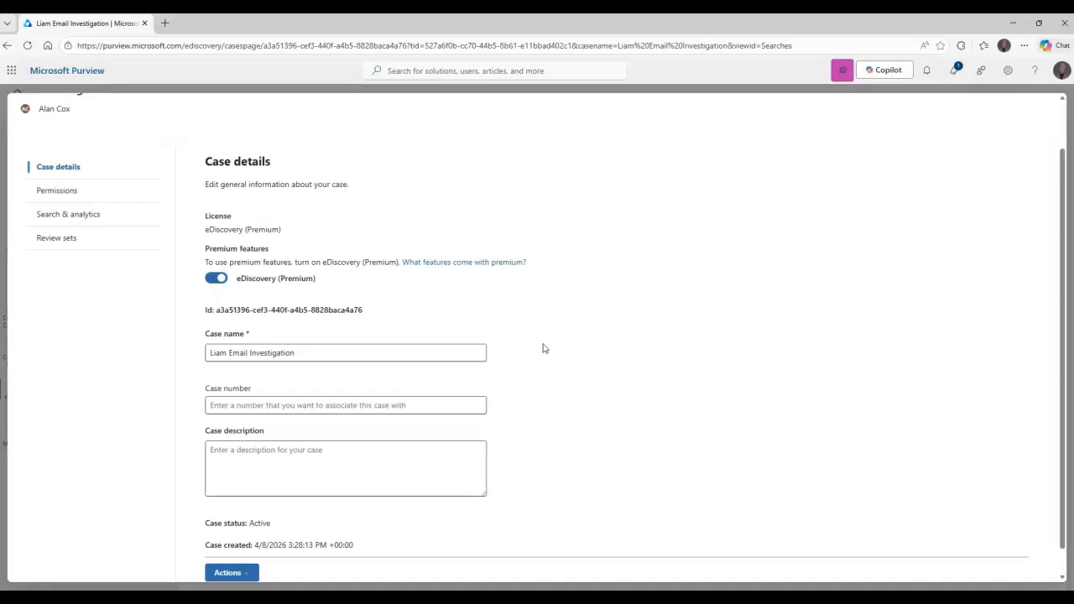
scroll(543, 348, down, 1)
scroll(503, 370, up, 2)
scroll(419, 428, down, 2)
click(246, 545)
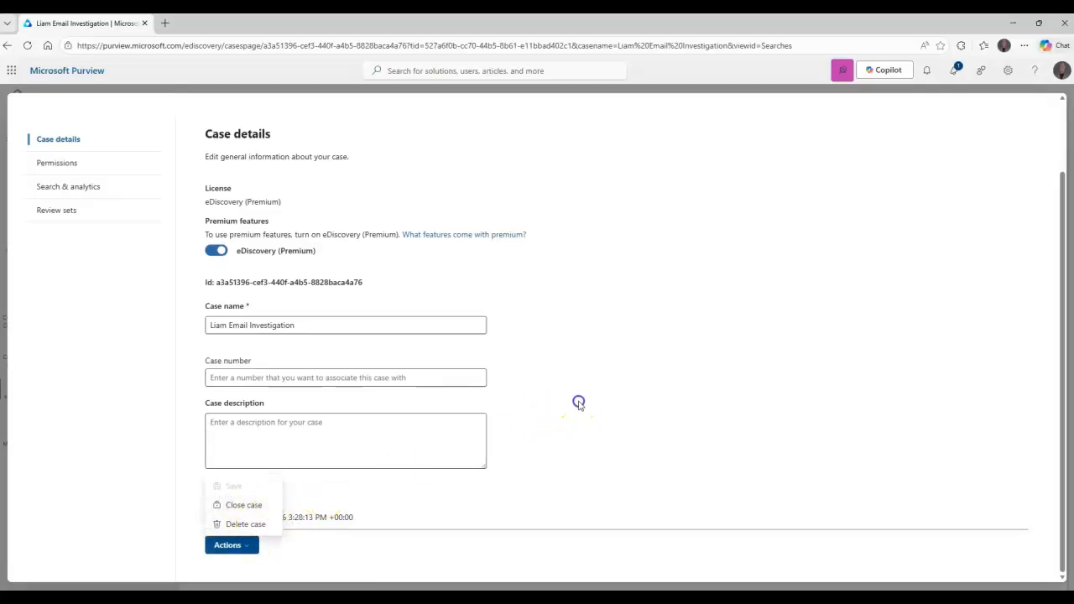
click(577, 400)
click(319, 327)
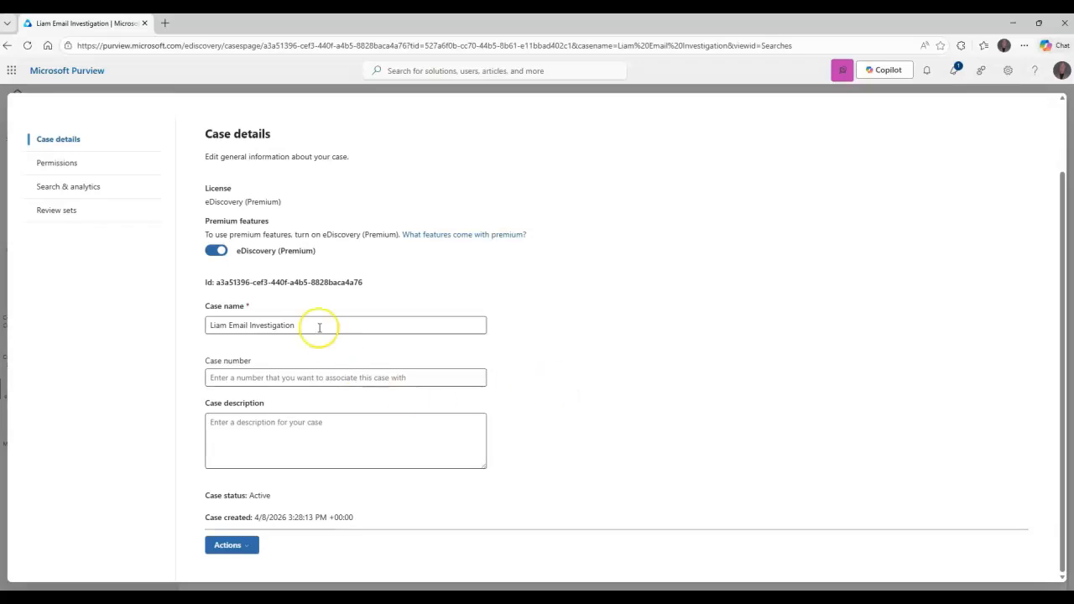
Review the case's Search & analytics settings, from near duplicates and themes to ignore text and optical character recognition
click(63, 162)
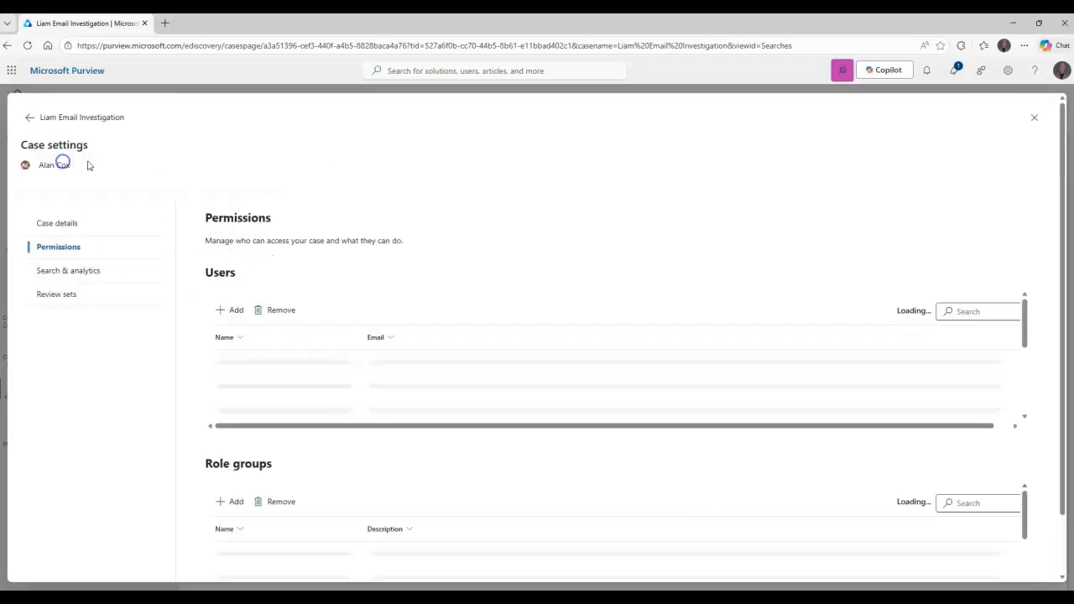
click(79, 270)
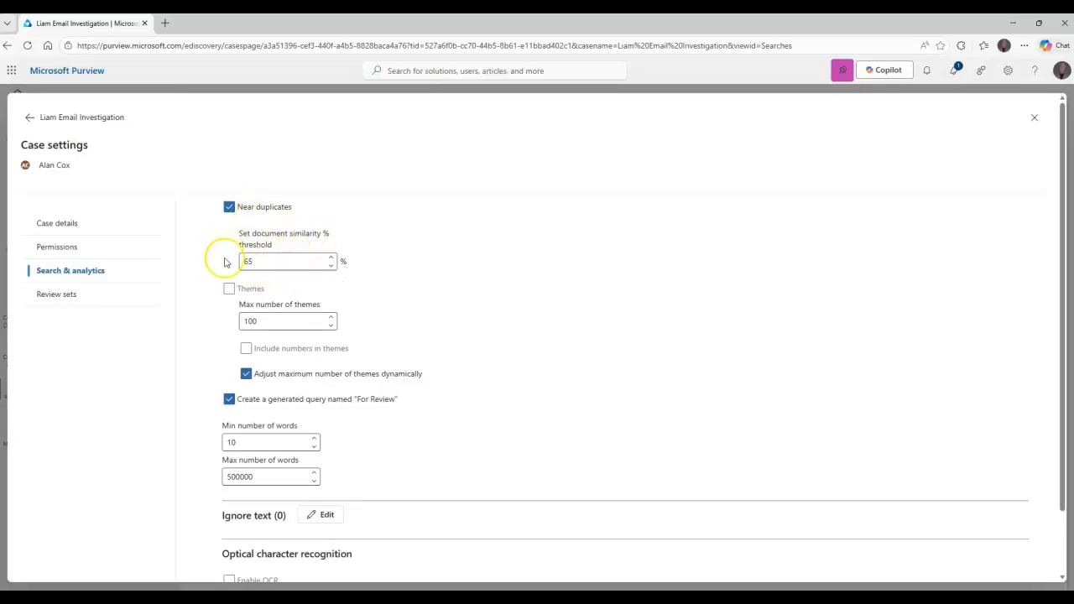
scroll(362, 360, down, 1)
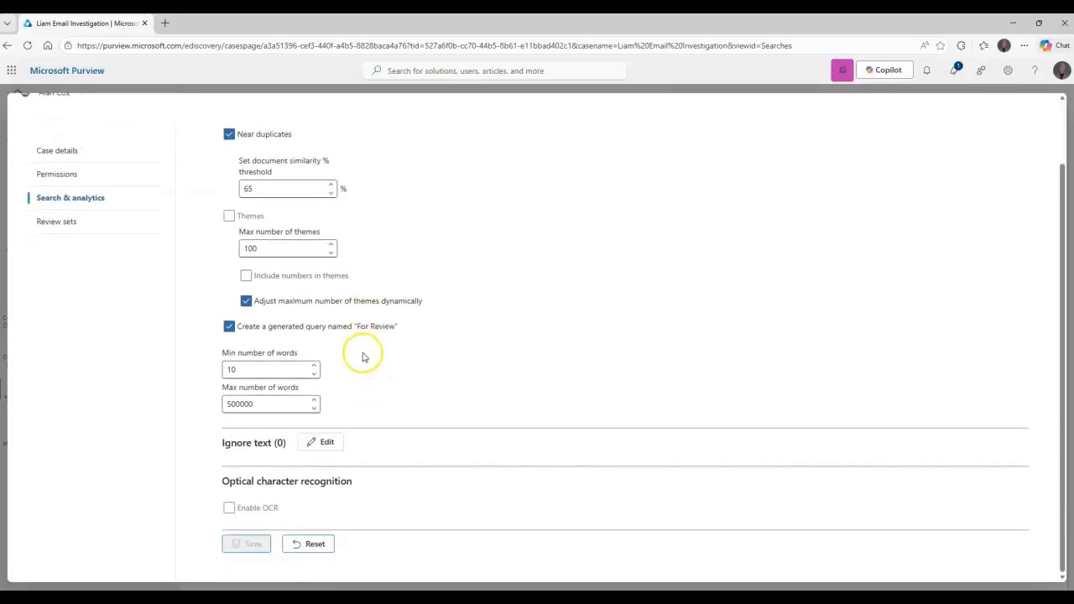
scroll(282, 304, up, 1)
scroll(275, 303, down, 1)
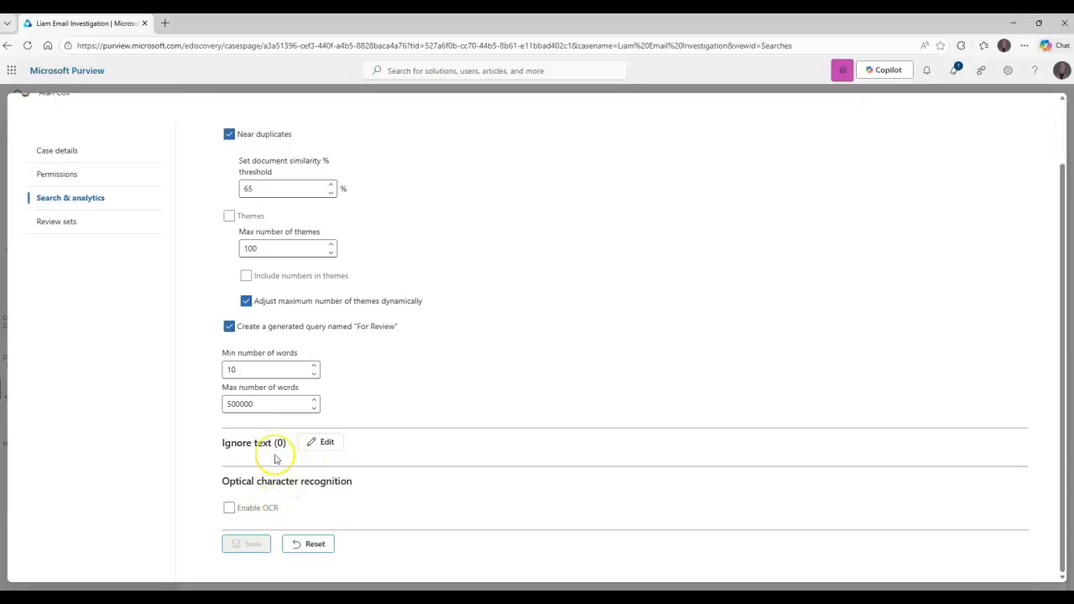
Review the grouping control in the case's Review sets settings
click(61, 221)
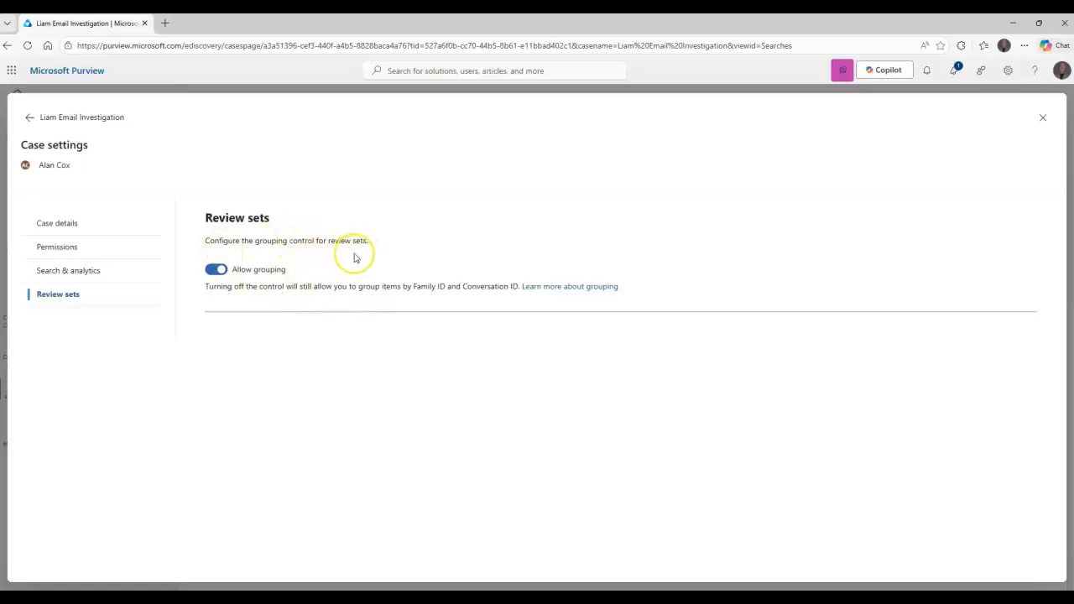
drag(234, 229, 192, 235)
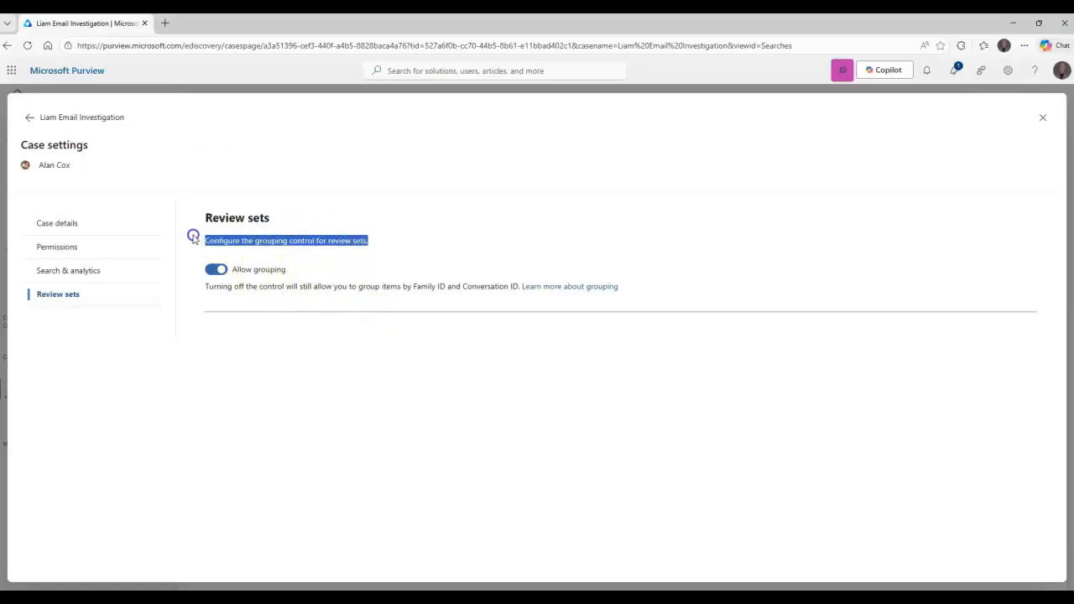
click(384, 245)
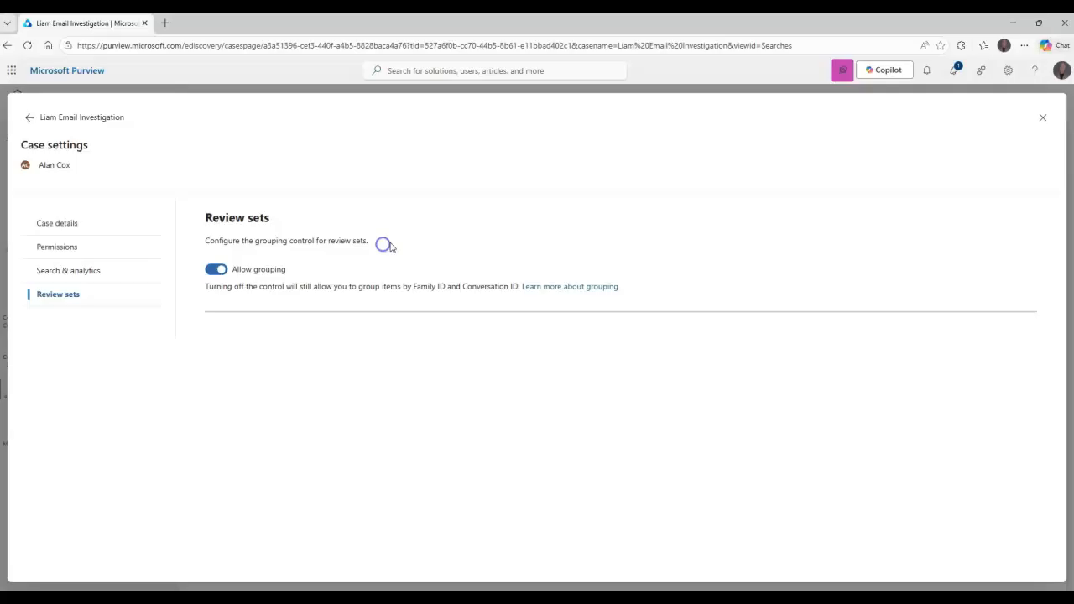
Open the documentation on review set grouping, read Option 1 on Group ID and Thread ID, and close the article
click(559, 290)
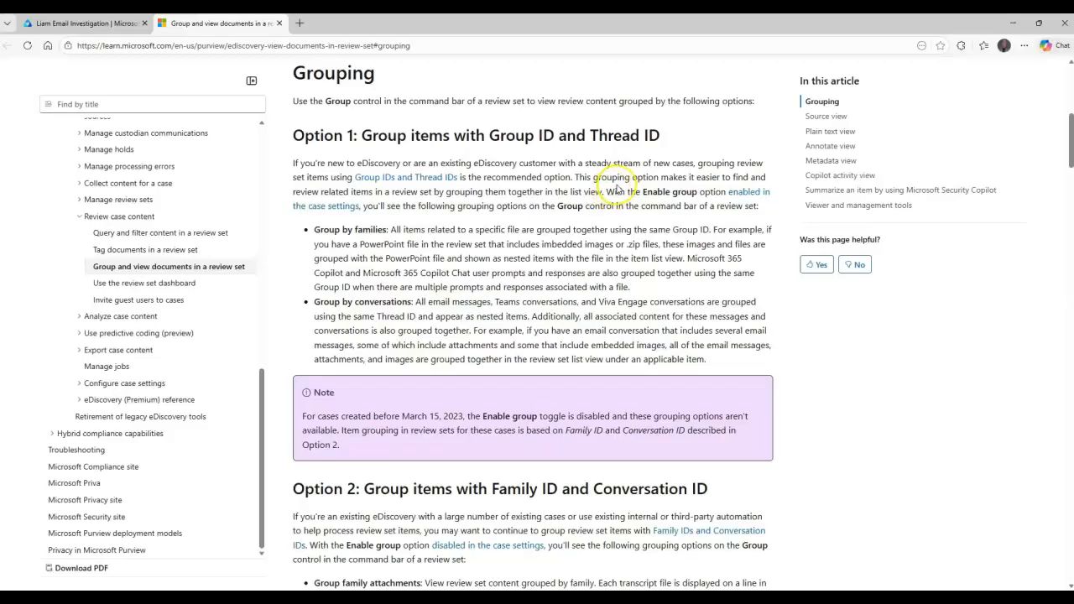
drag(601, 180, 363, 191)
drag(467, 193, 606, 192)
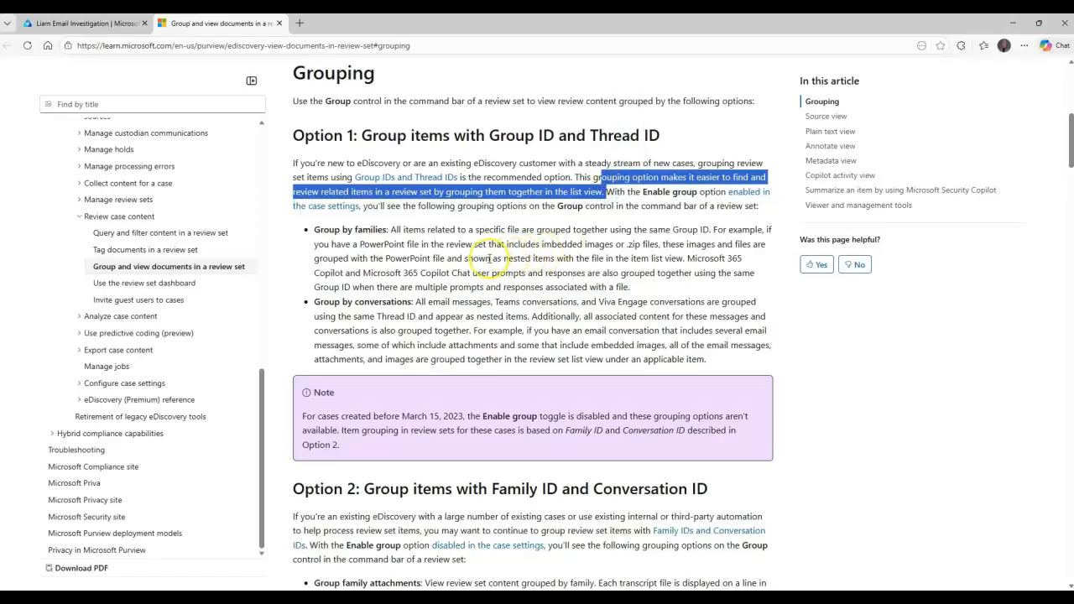
scroll(480, 253, down, 1)
drag(420, 245, 709, 307)
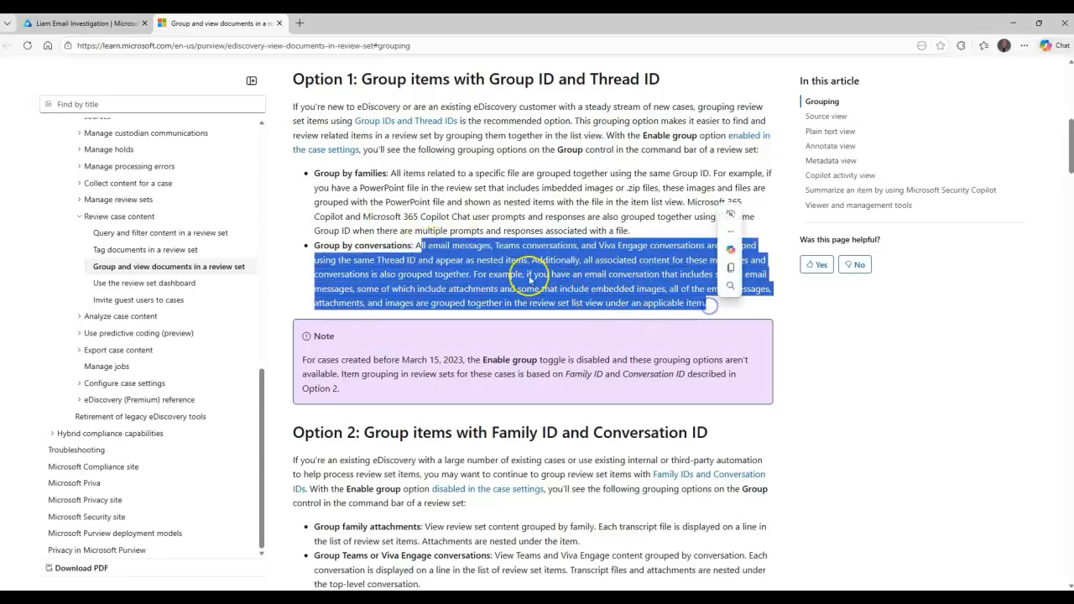
click(480, 268)
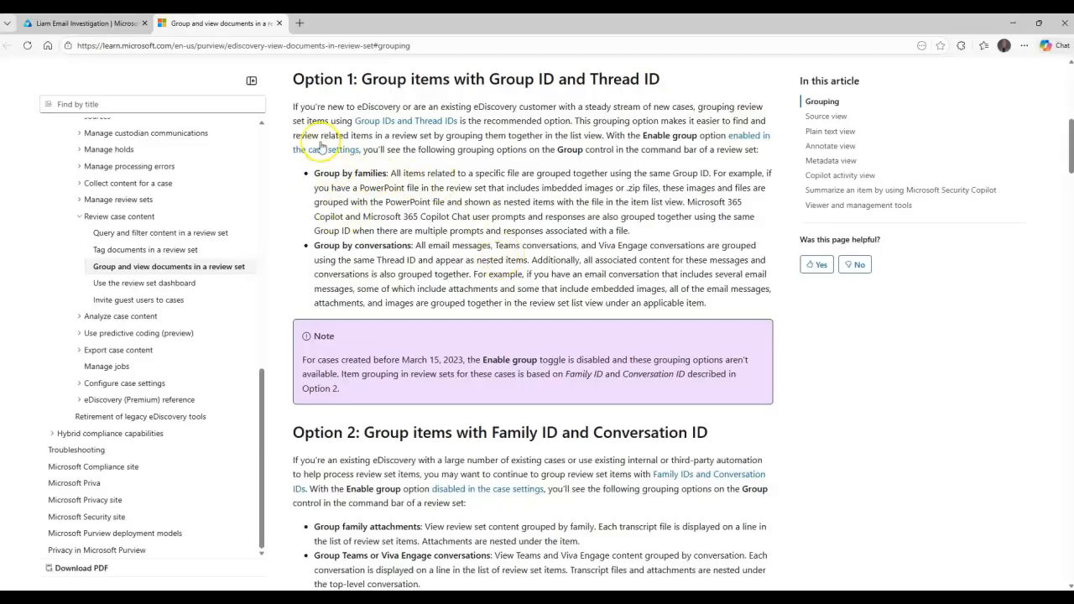
click(277, 24)
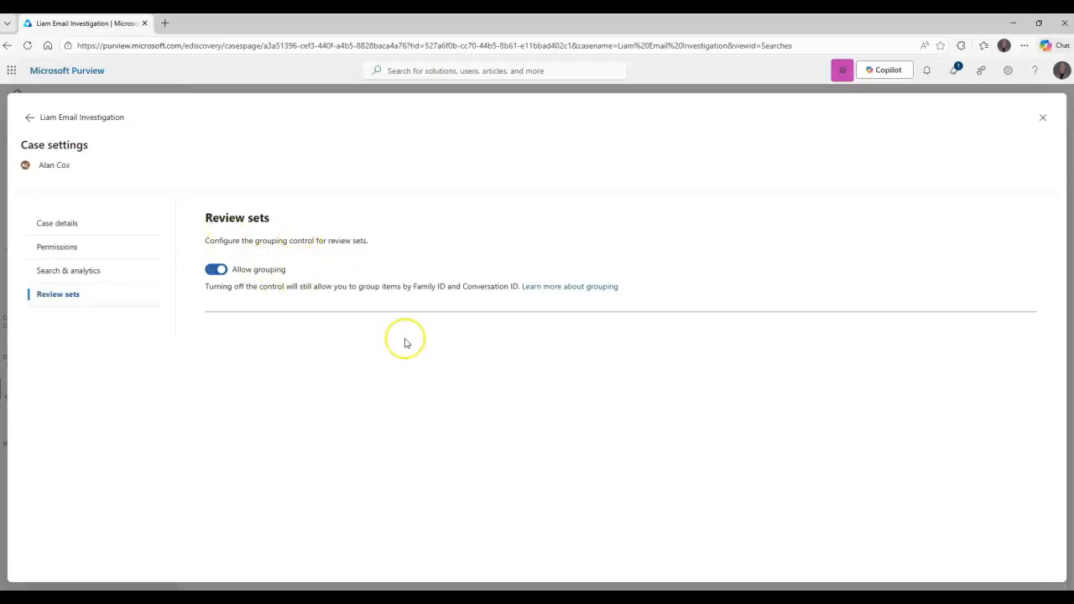
Leave the case settings and create a search in the case, named with the person's first name followed by "Email Search"
click(30, 118)
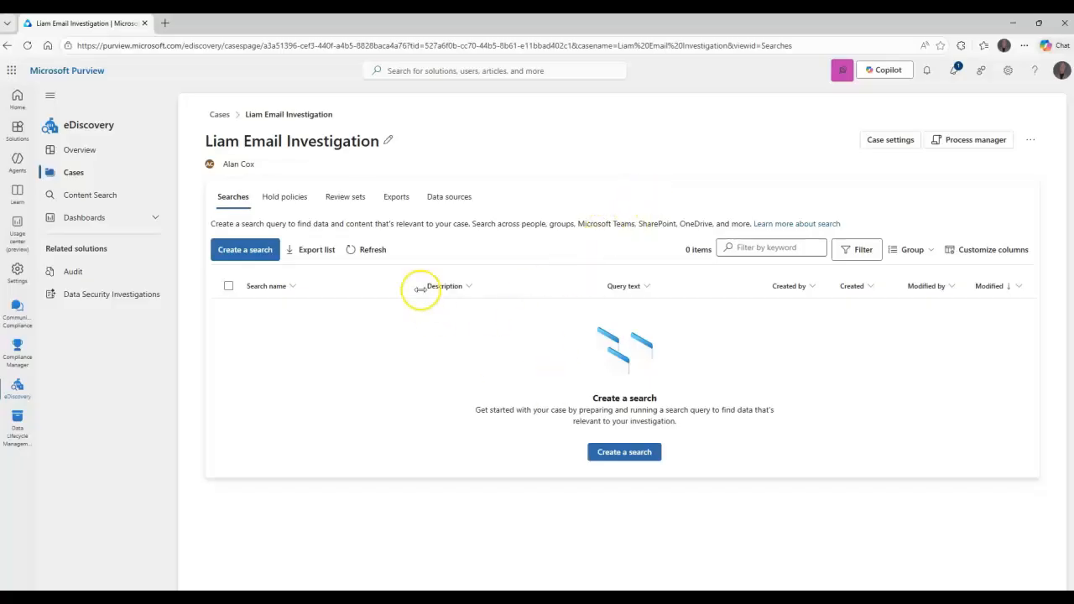
click(262, 255)
click(470, 301)
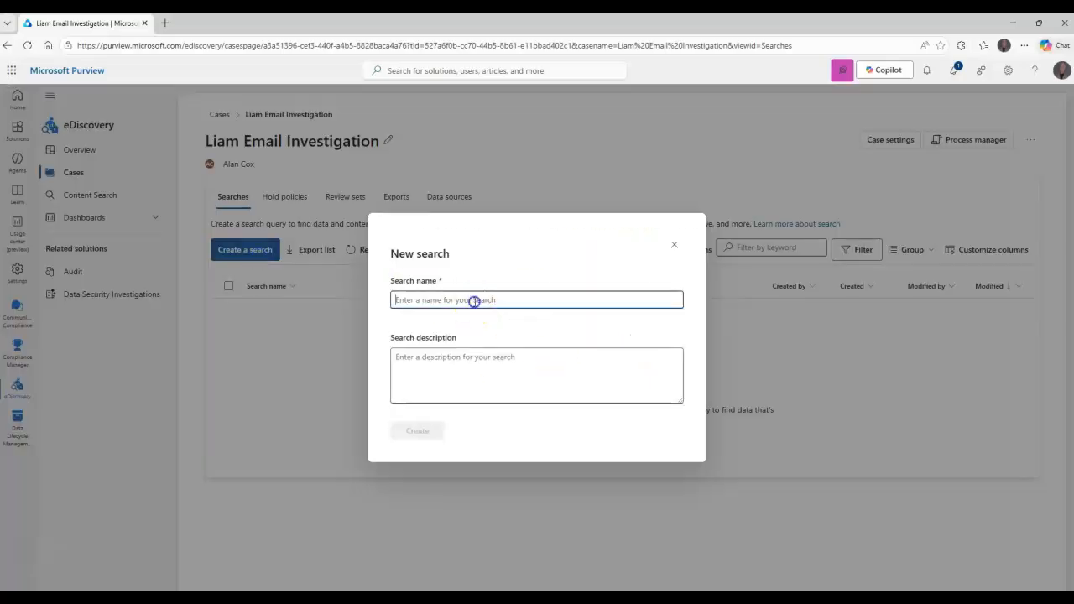
text(Liam Email Search)
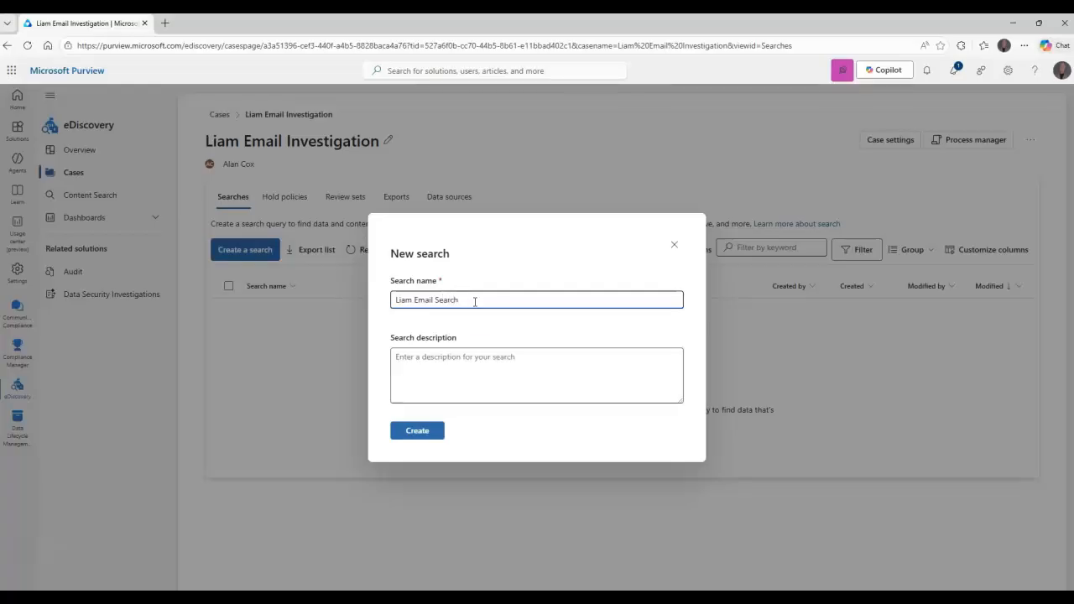
click(440, 355)
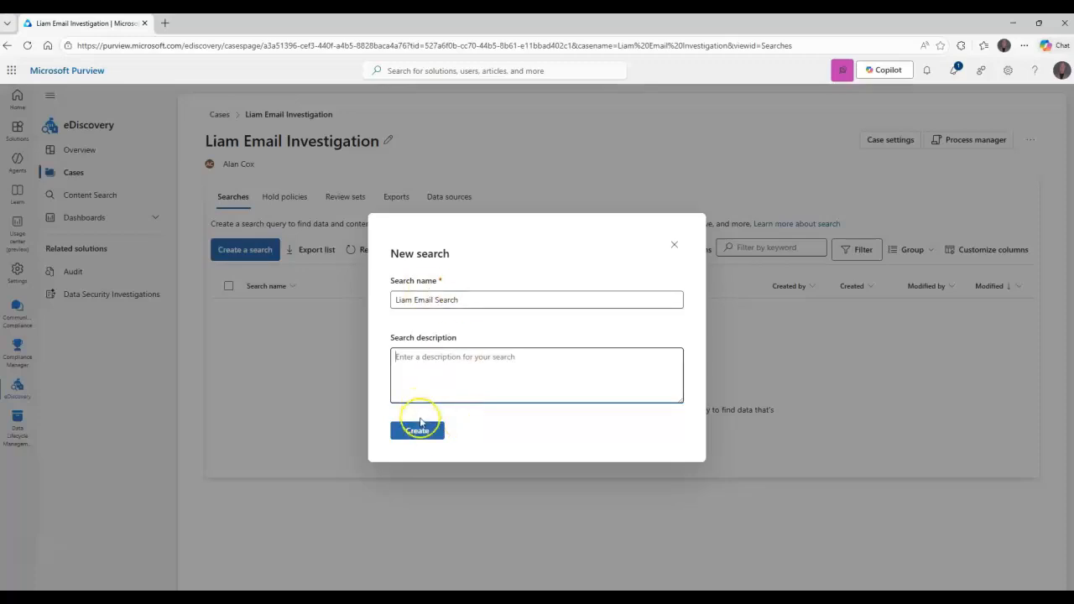
click(424, 431)
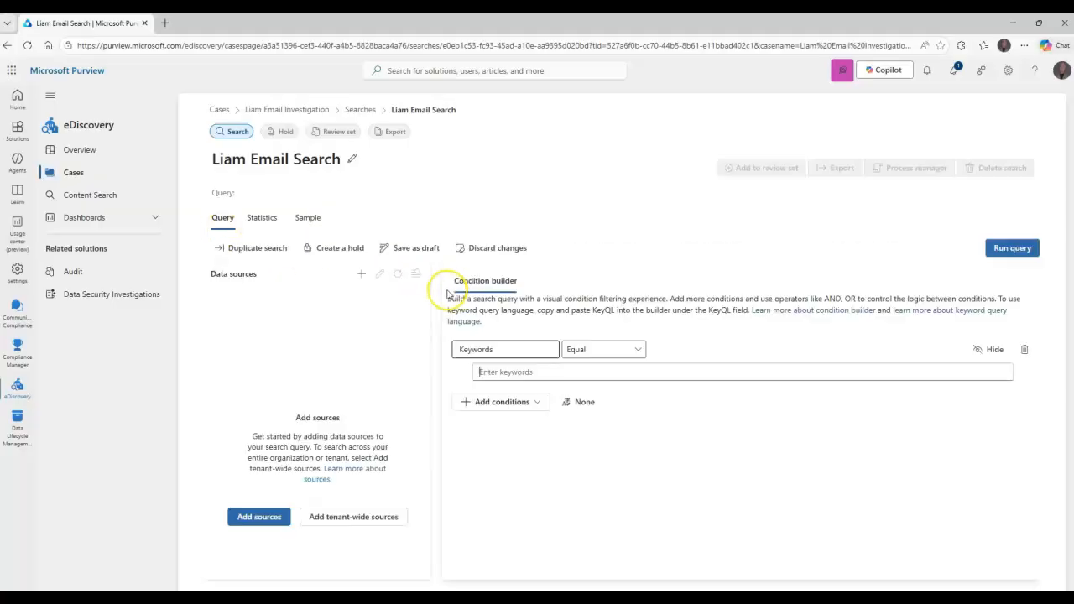
Remove the empty Keywords condition and add the investigated person as a data source, limited to People only and Mailboxes only
click(1024, 349)
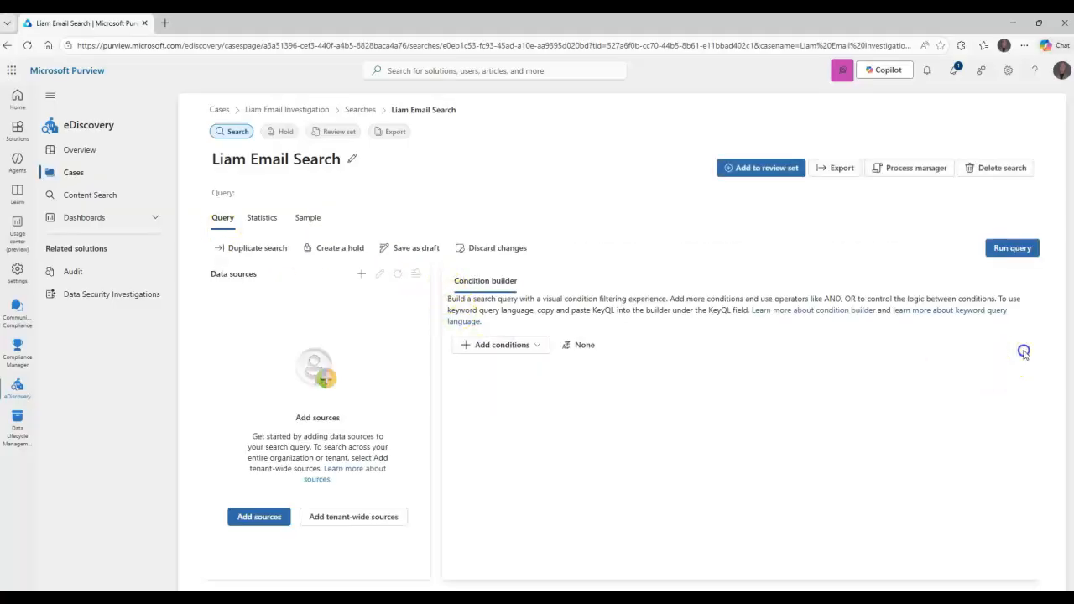
click(266, 515)
click(792, 208)
text(liam)
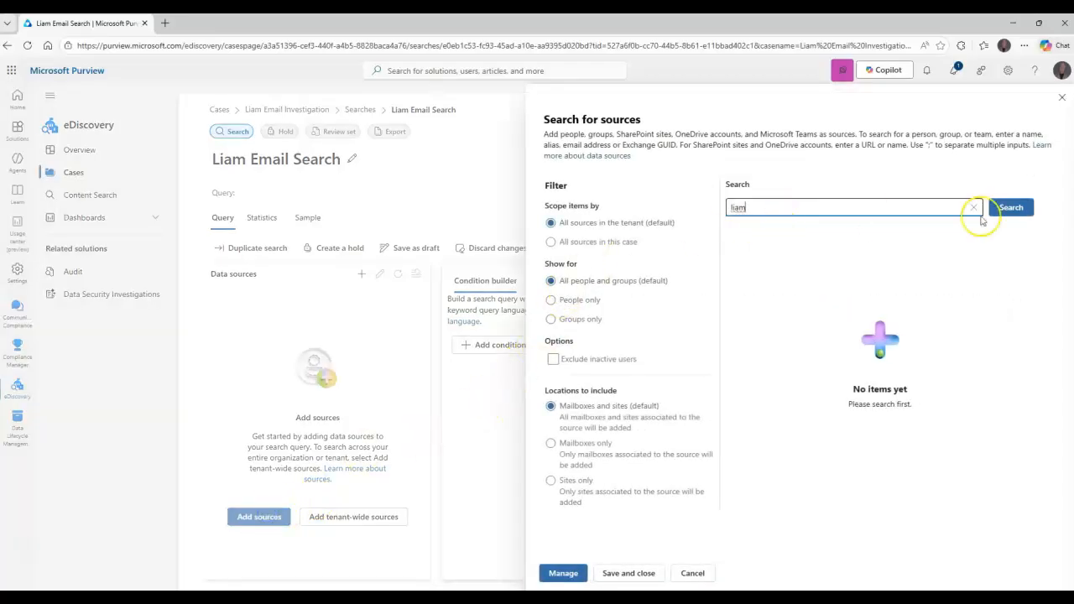
click(1017, 202)
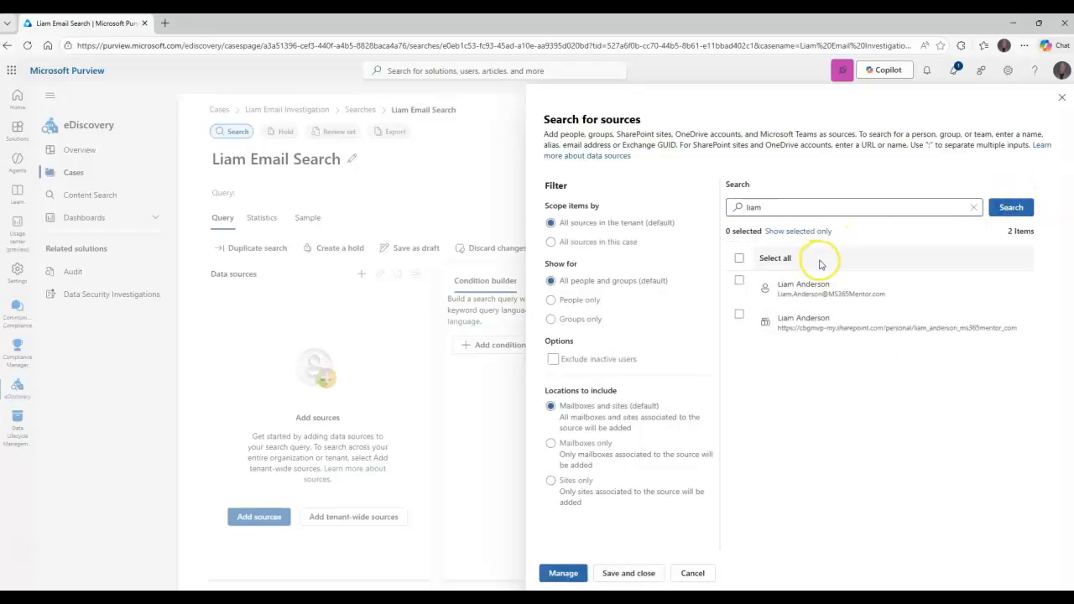
click(796, 282)
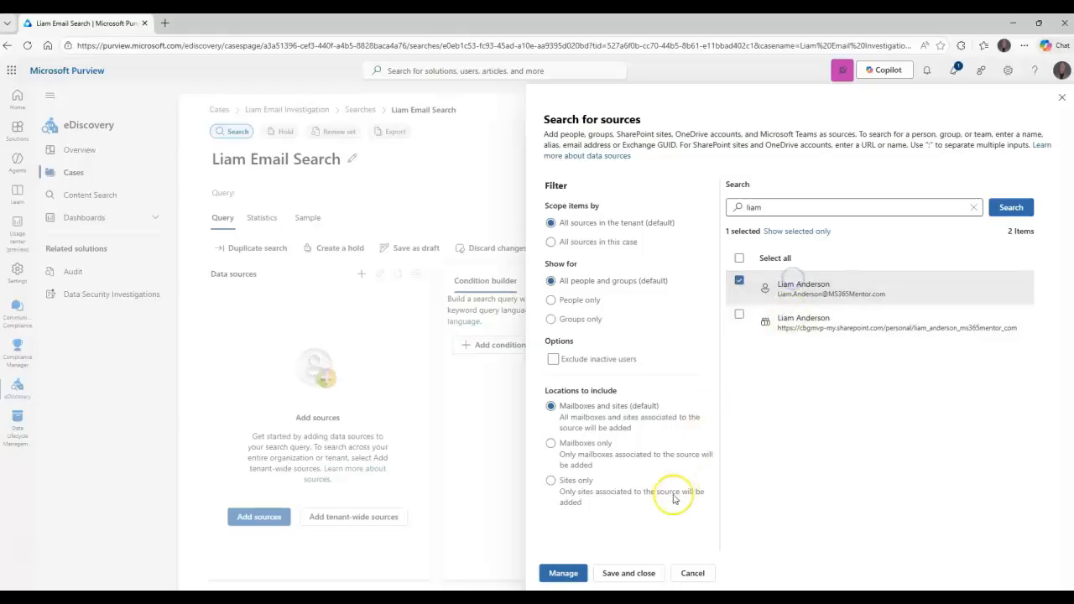
click(576, 301)
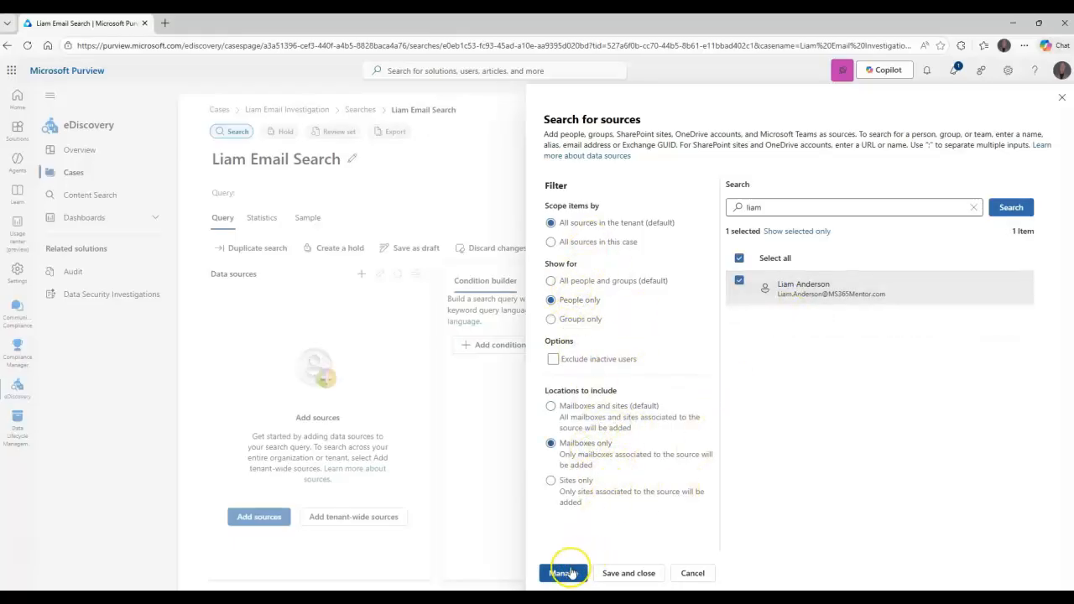
click(618, 574)
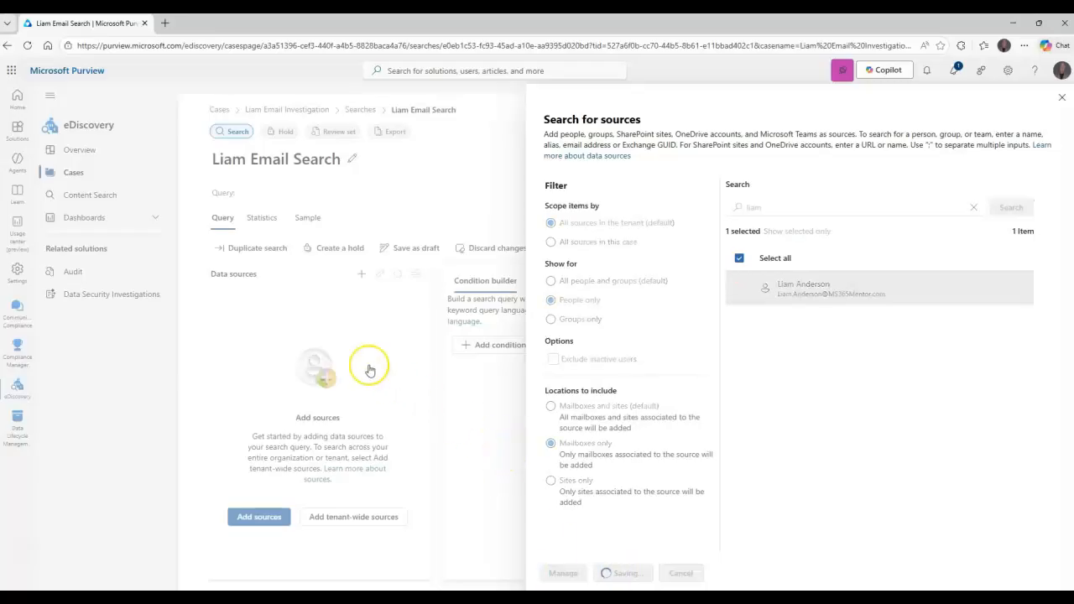
Check the options available for the added person, and add a Message kind condition that contains any of Email
click(404, 334)
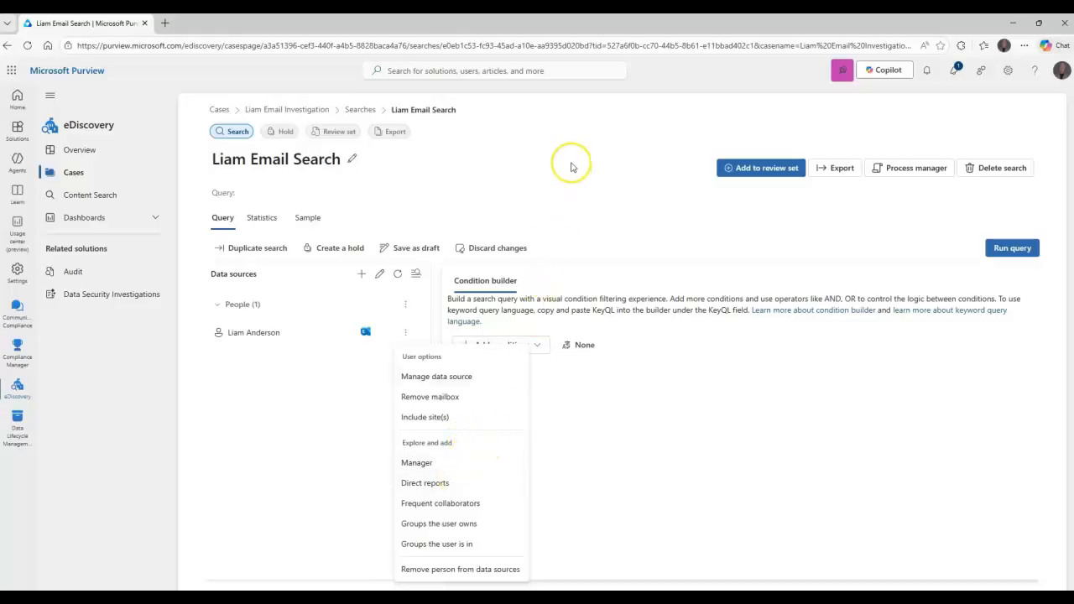
click(591, 178)
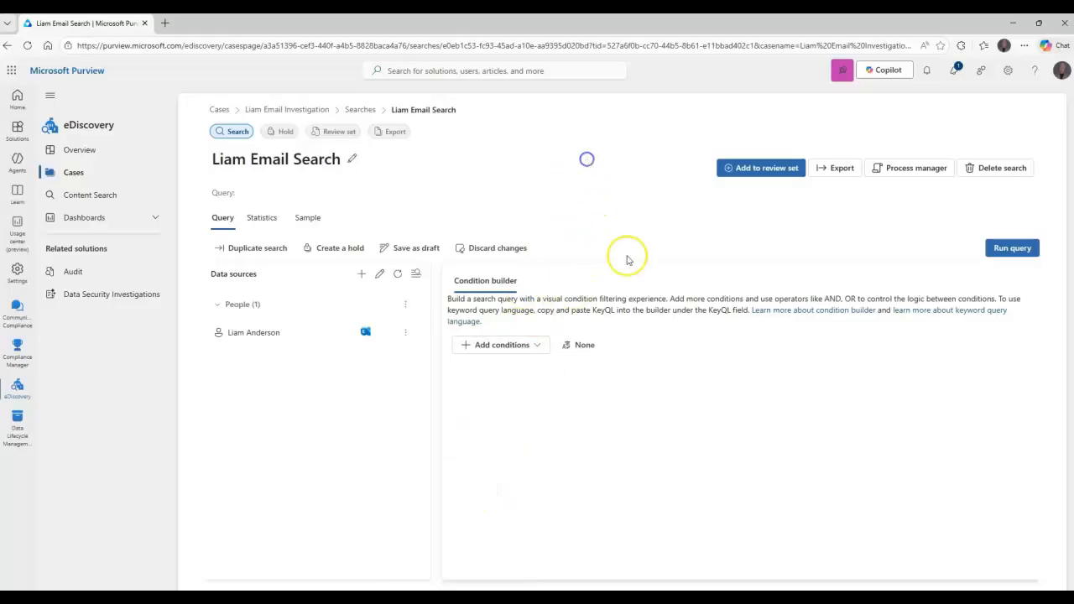
click(538, 346)
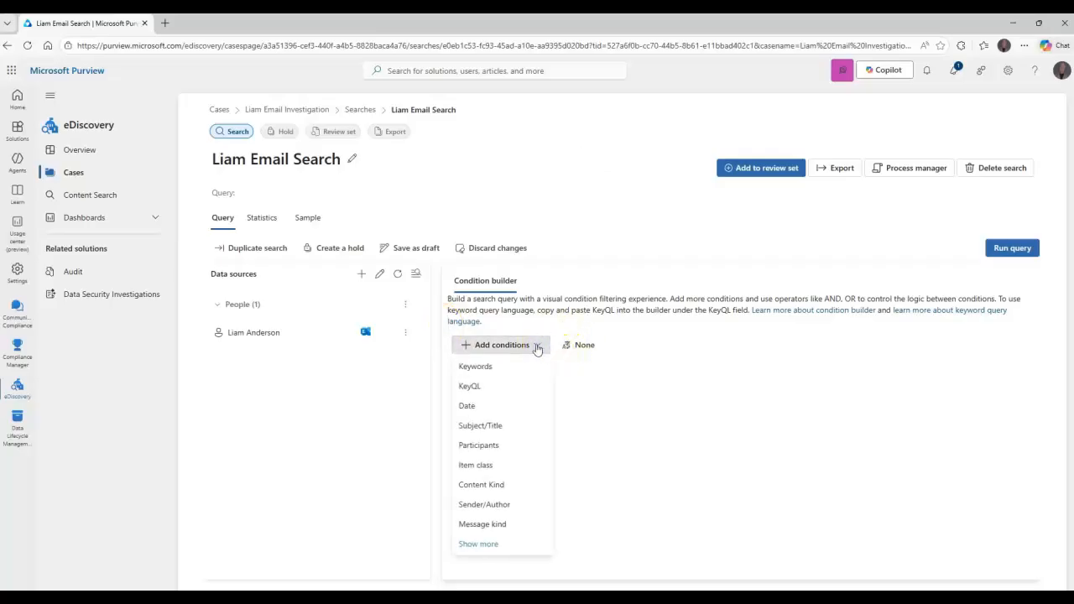
click(484, 524)
click(750, 350)
click(683, 419)
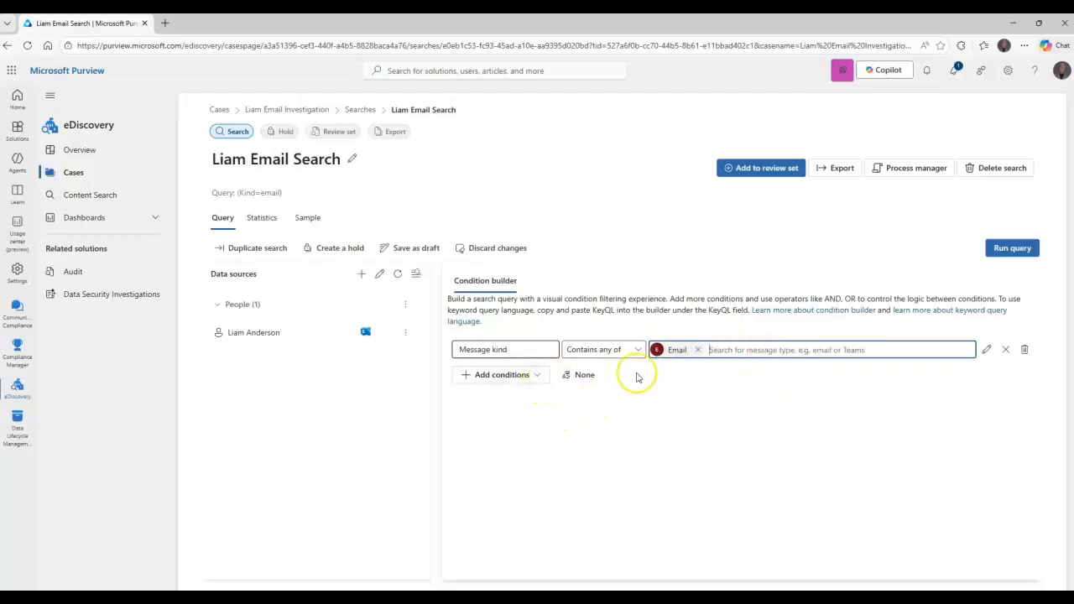
Browse the full list of search conditions, including the common and Exchange Online mailbox ones, and close it without adding any
click(533, 377)
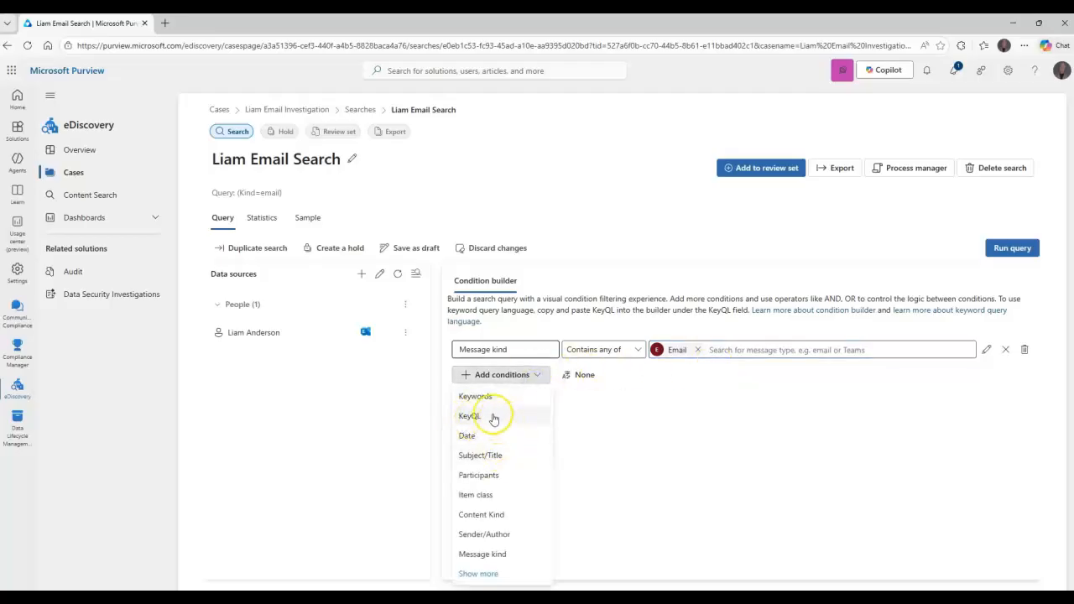
click(479, 574)
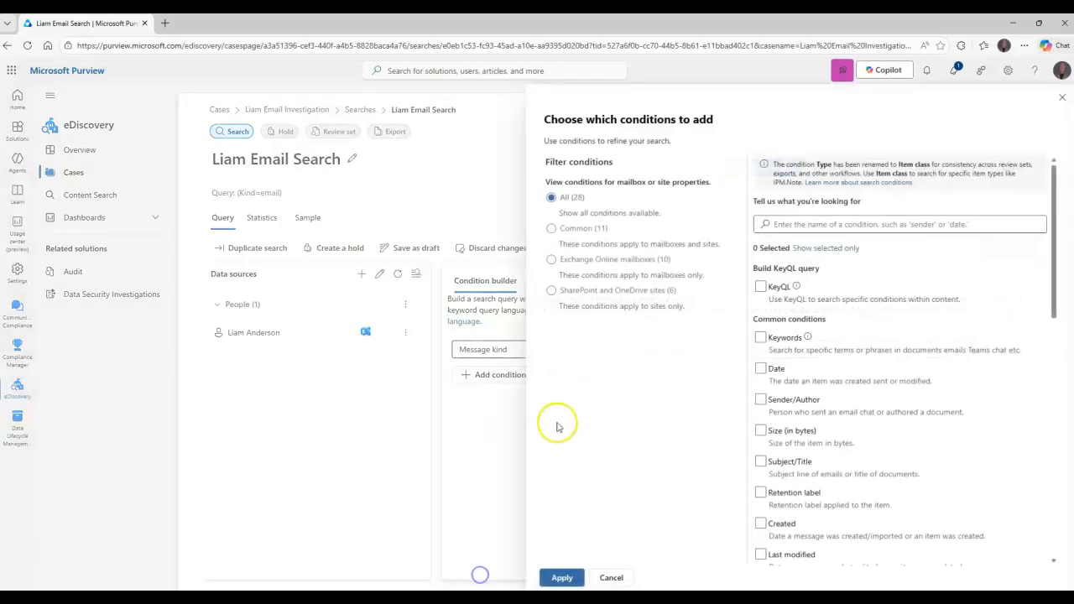
scroll(827, 371, down, 7)
scroll(841, 378, up, 3)
scroll(841, 379, up, 4)
scroll(767, 280, down, 8)
scroll(765, 401, up, 4)
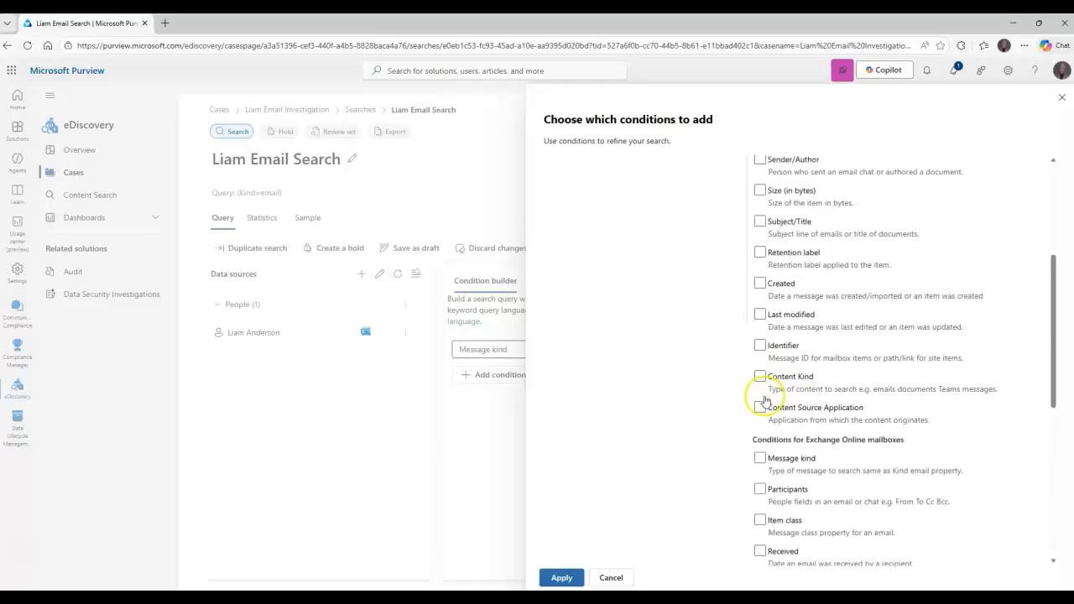
scroll(765, 401, up, 4)
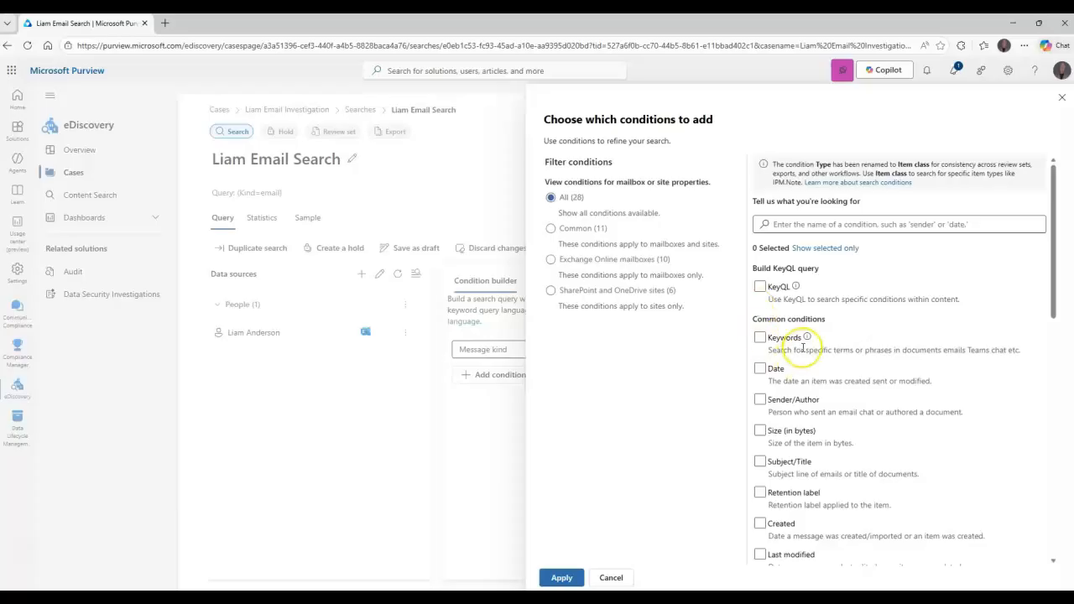
scroll(789, 340, down, 4)
scroll(803, 344, down, 4)
scroll(804, 338, up, 8)
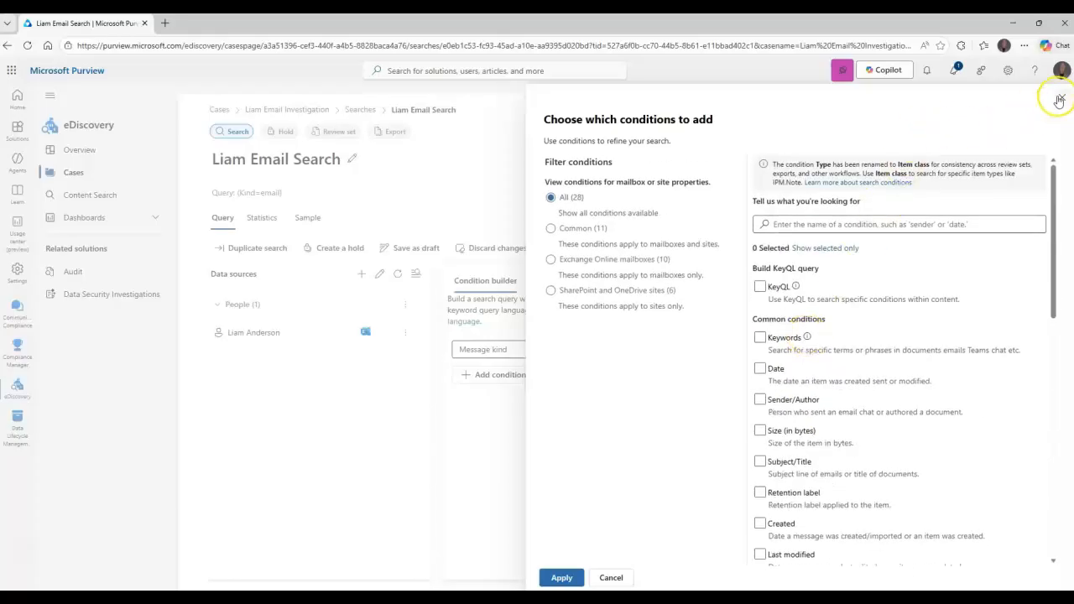
click(1061, 97)
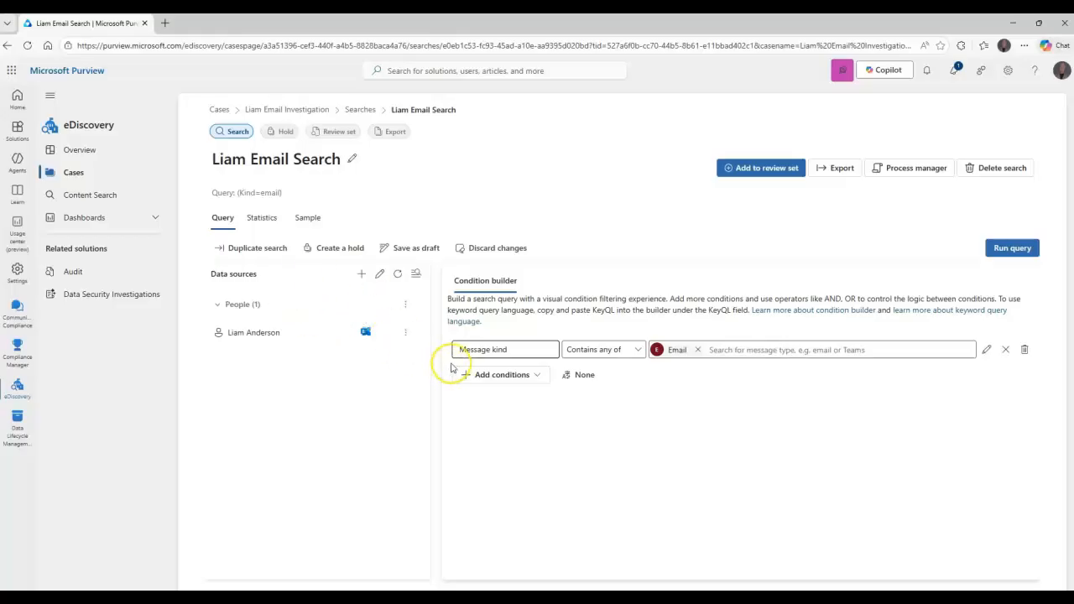
Run the query with Statistics as the result type and categories included
click(306, 219)
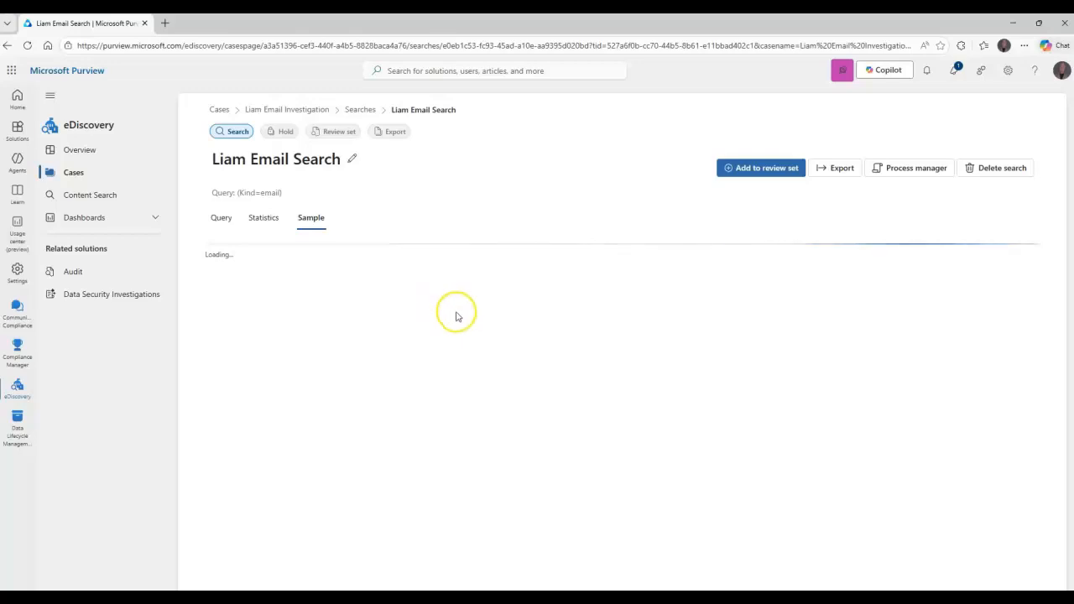
click(221, 219)
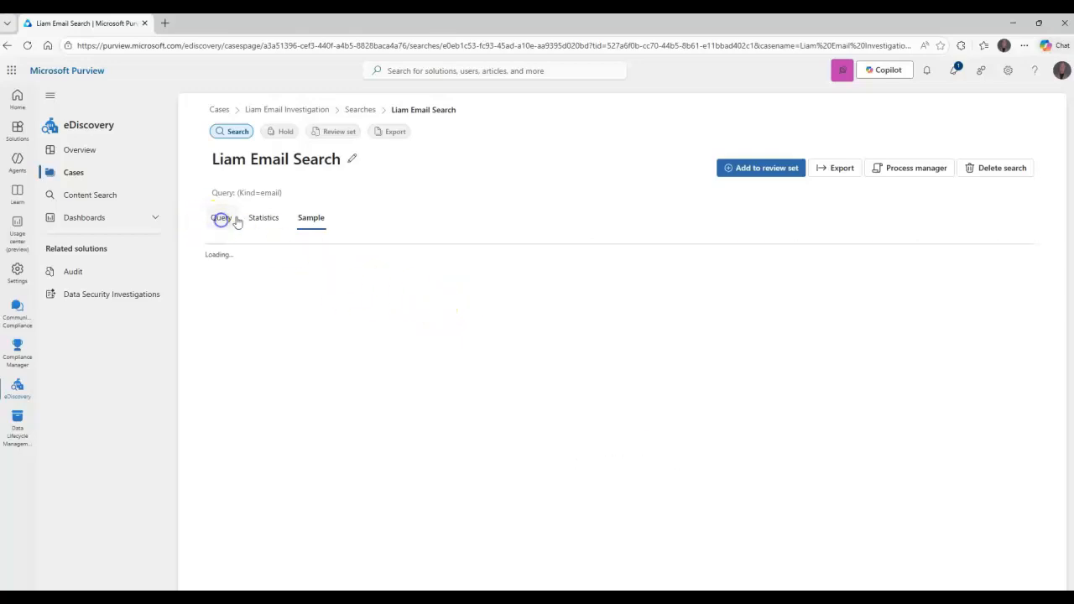
click(1015, 248)
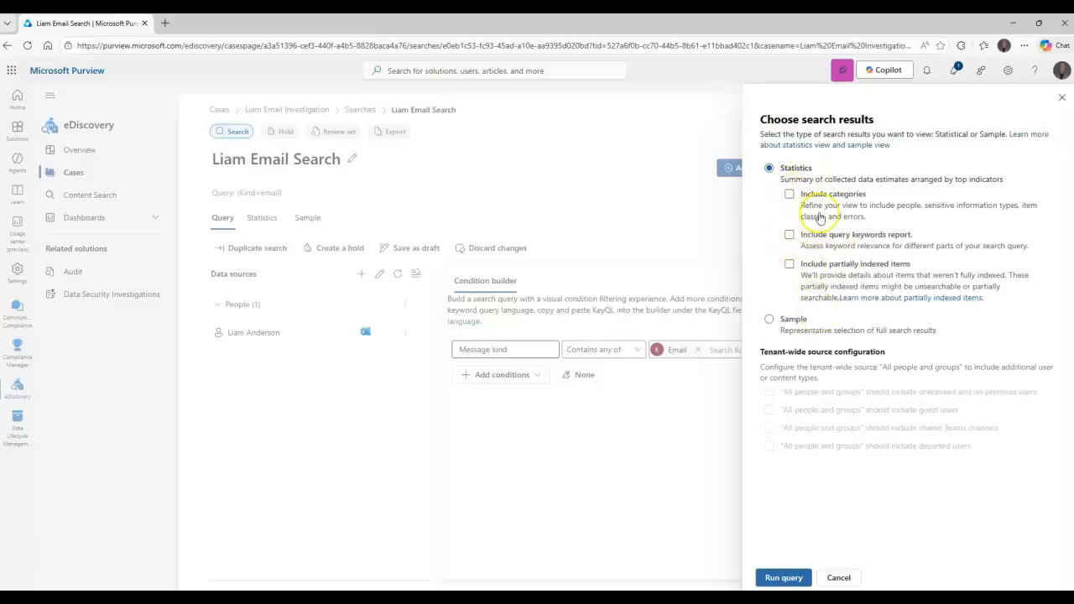
click(790, 193)
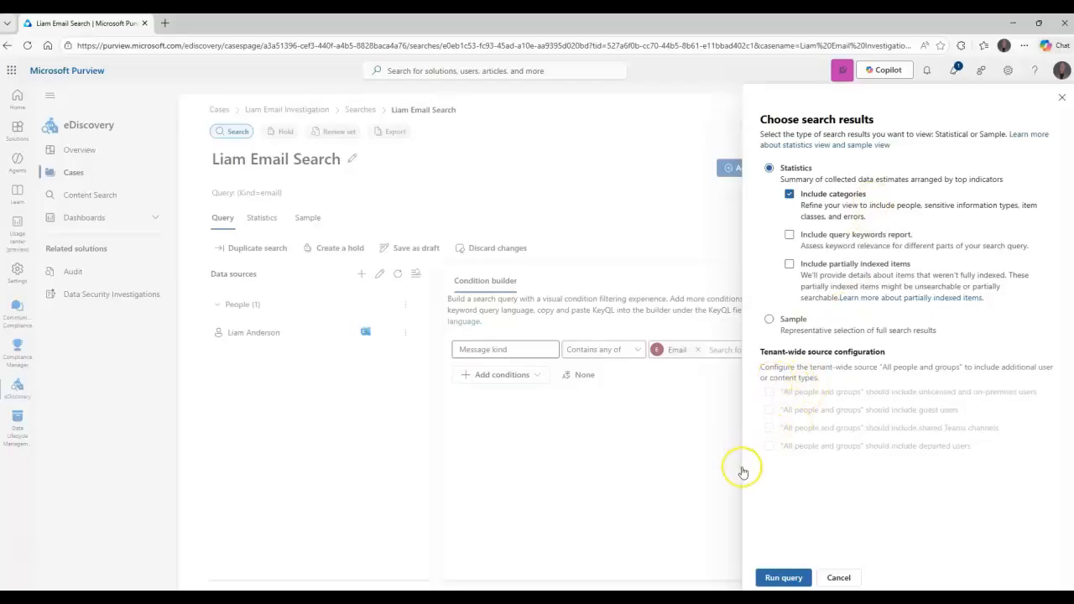
click(787, 579)
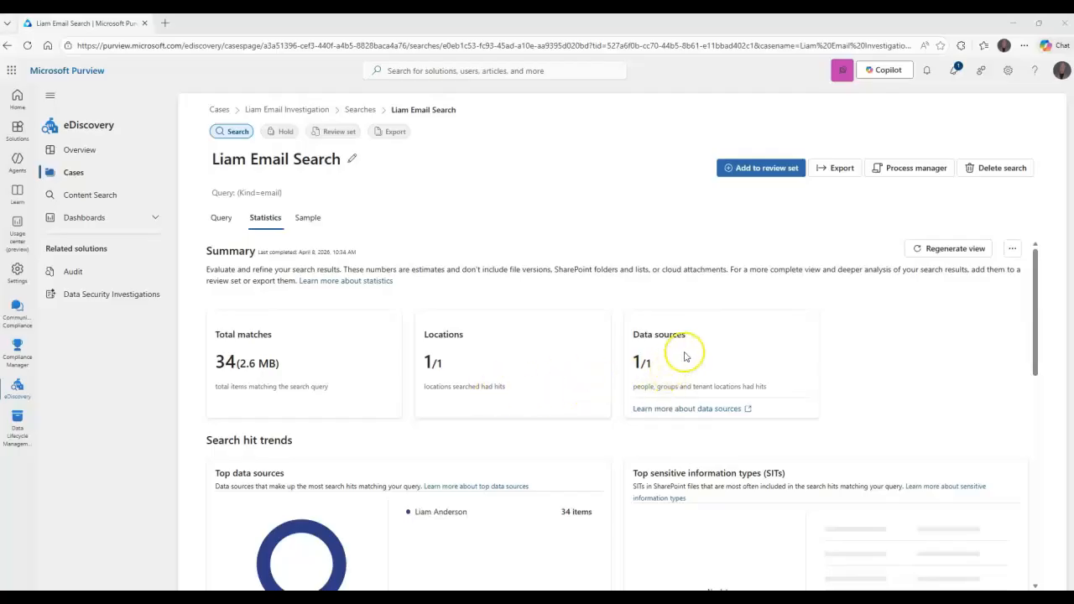
Review the search statistics, including the match summary, top data sources, item classes and communication participants
scroll(588, 363, down, 2)
scroll(288, 456, down, 2)
scroll(289, 458, down, 3)
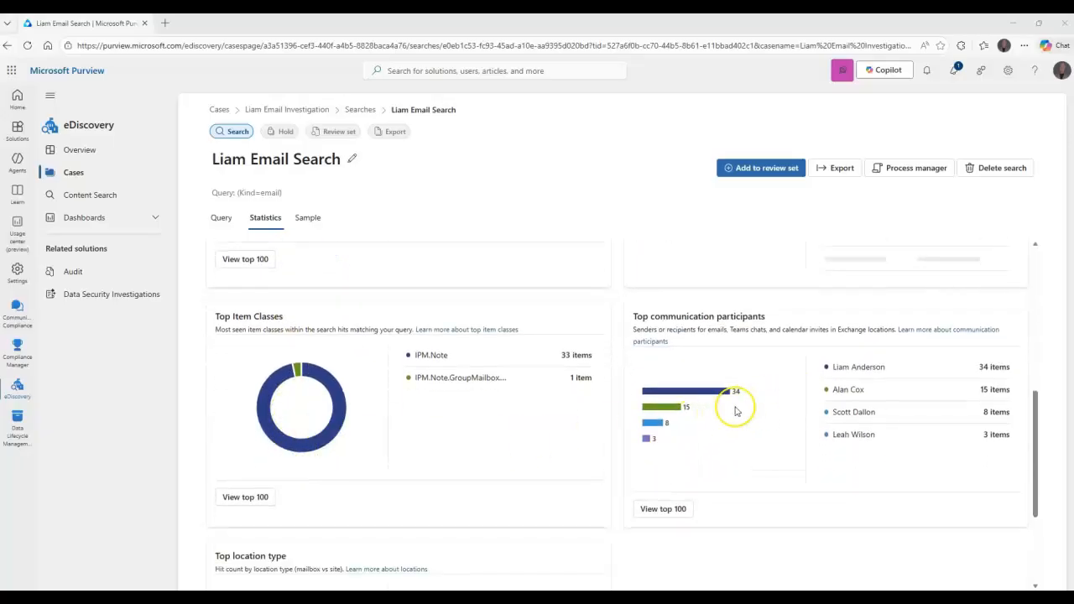
scroll(738, 410, down, 1)
scroll(659, 336, up, 2)
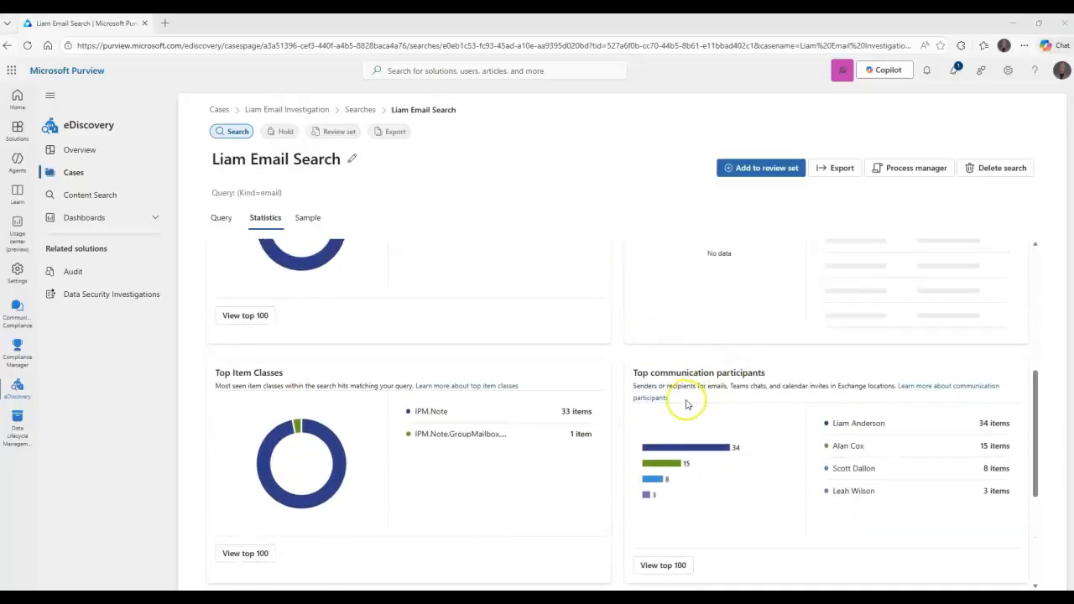
scroll(686, 405, up, 4)
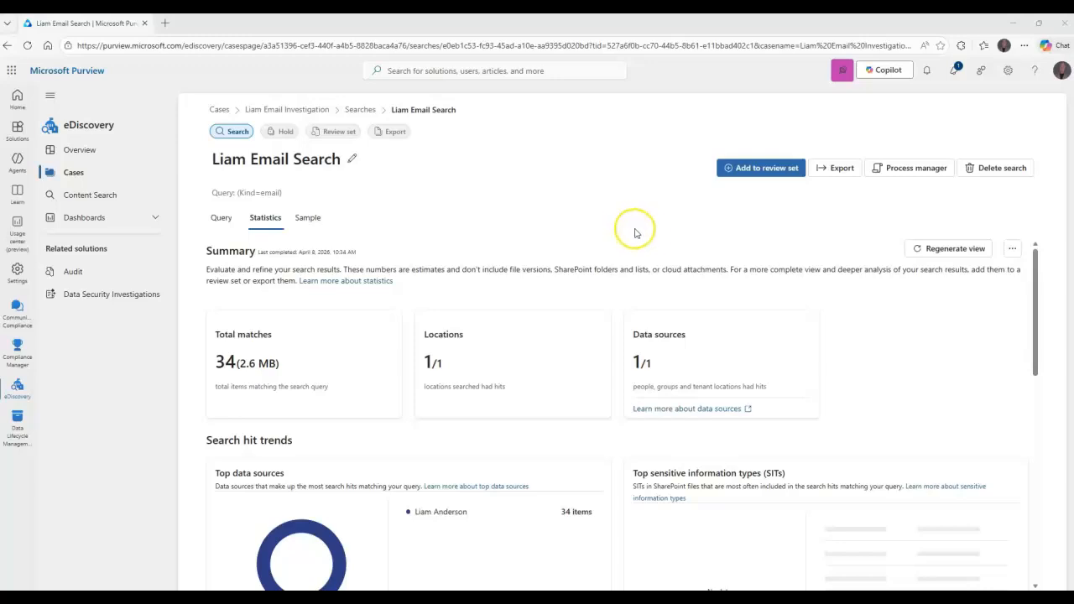
Start adding the search results to a new review set, named with the person's first name followed by "Email Case - Review Set"
click(760, 168)
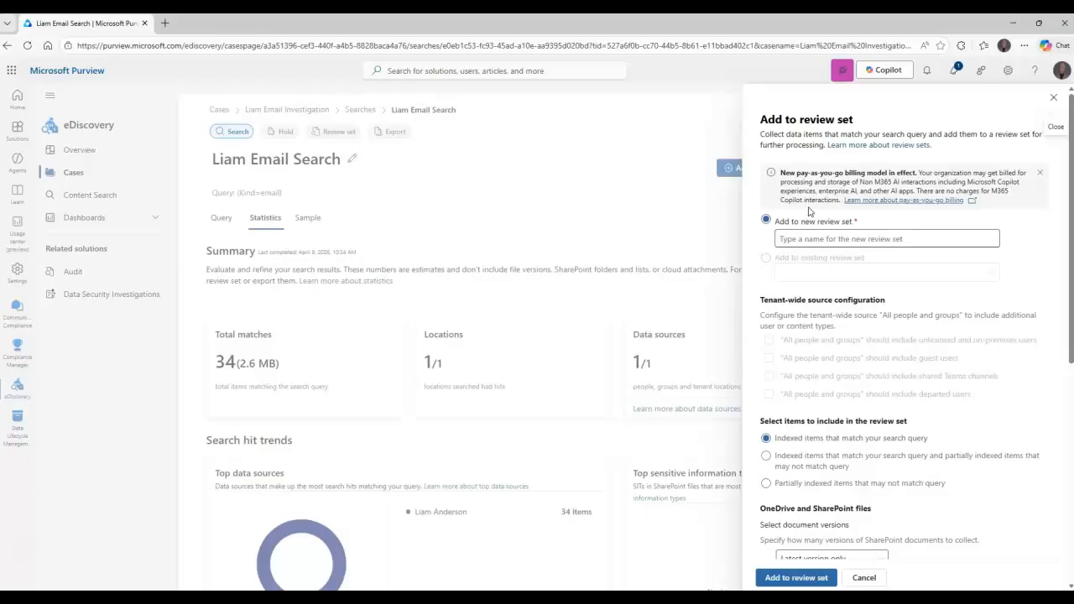
scroll(846, 307, down, 3)
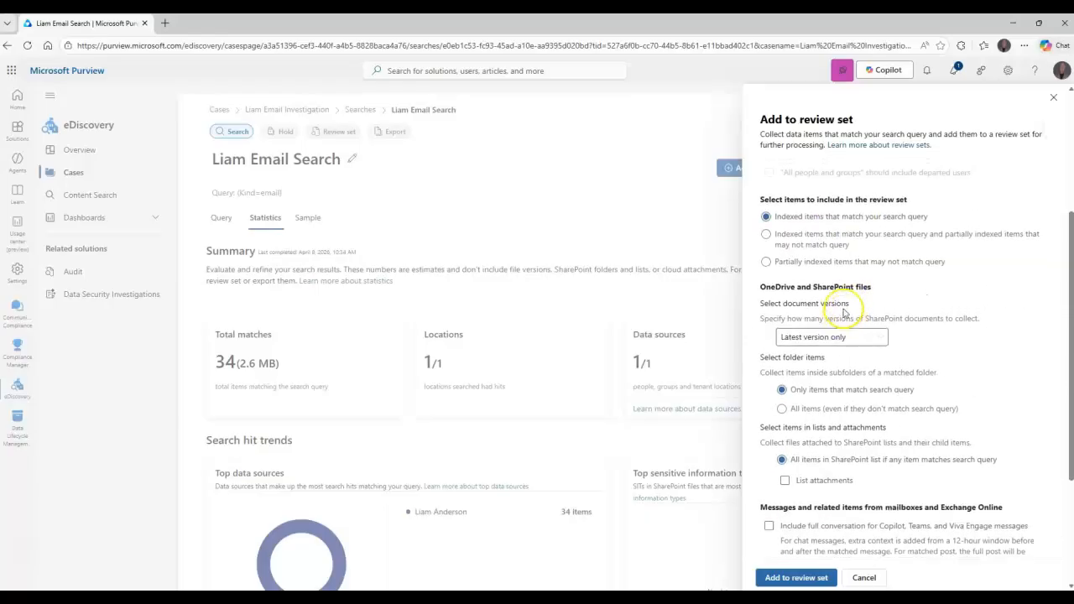
scroll(846, 312, up, 3)
click(854, 240)
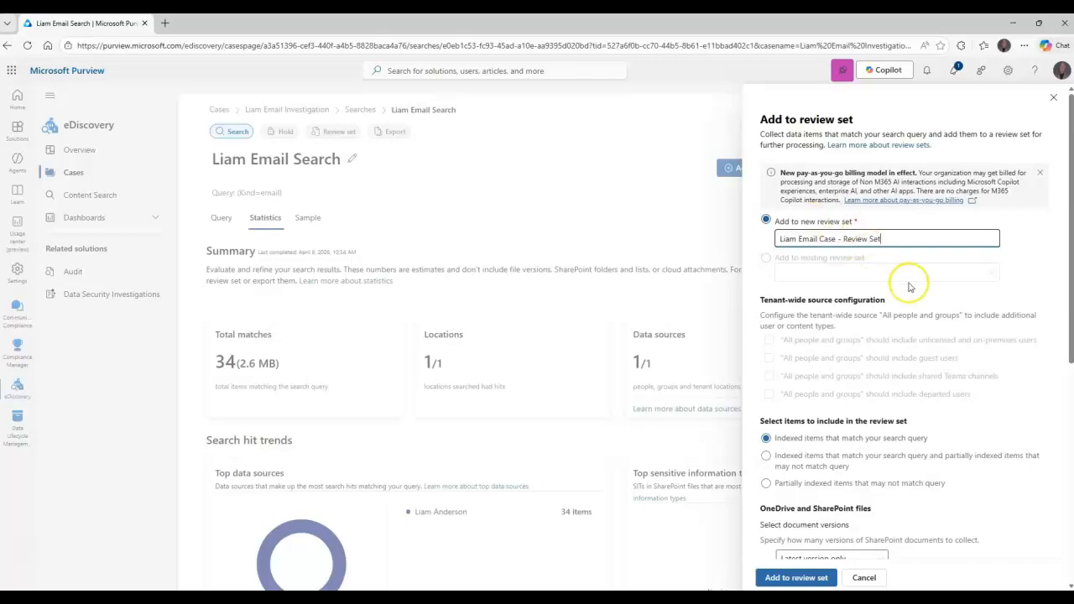
Review the review set's item inclusion options and its OneDrive and SharePoint settings, including the document version choices and folder items
scroll(843, 362, down, 2)
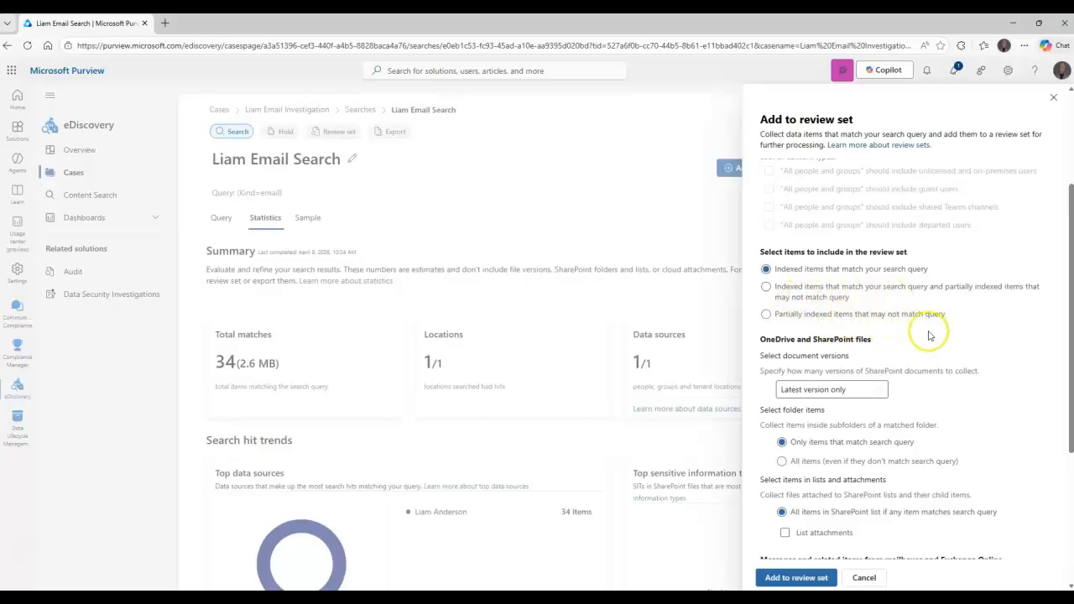
scroll(820, 350, down, 1)
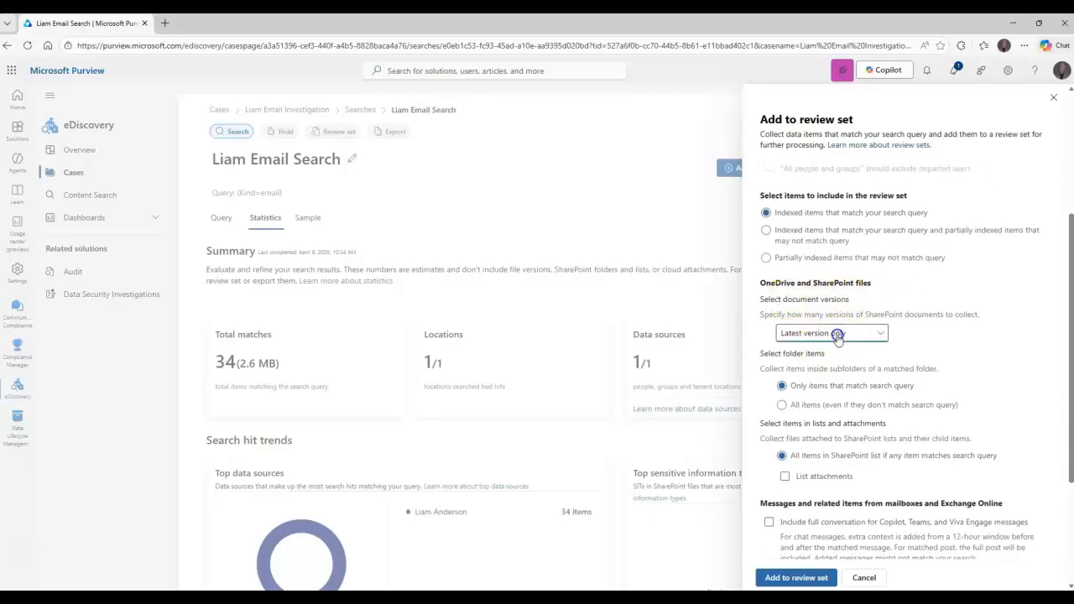
click(835, 334)
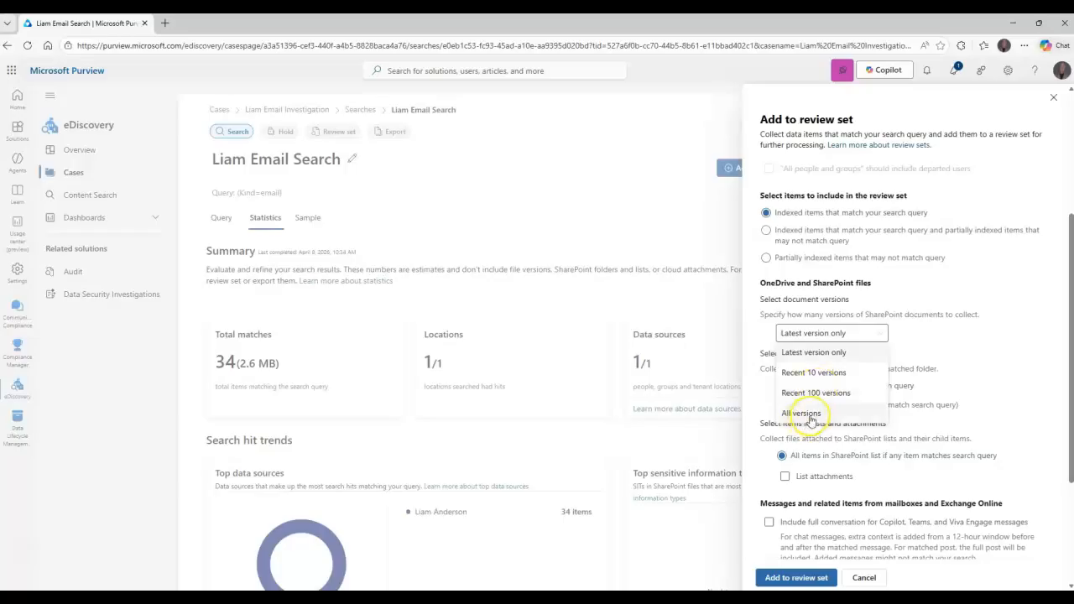
click(946, 339)
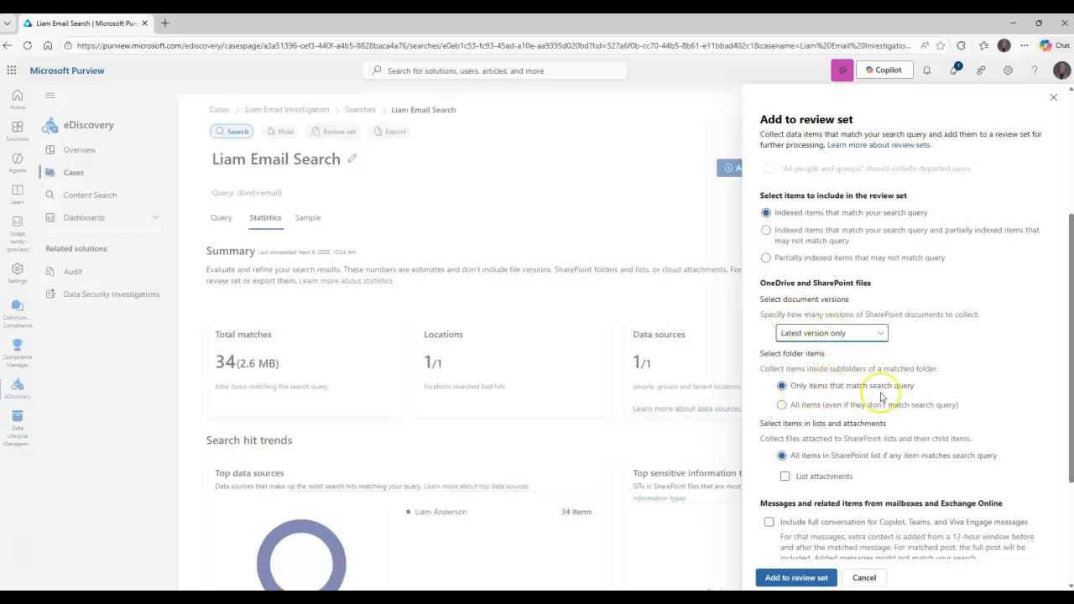
drag(761, 353, 760, 353)
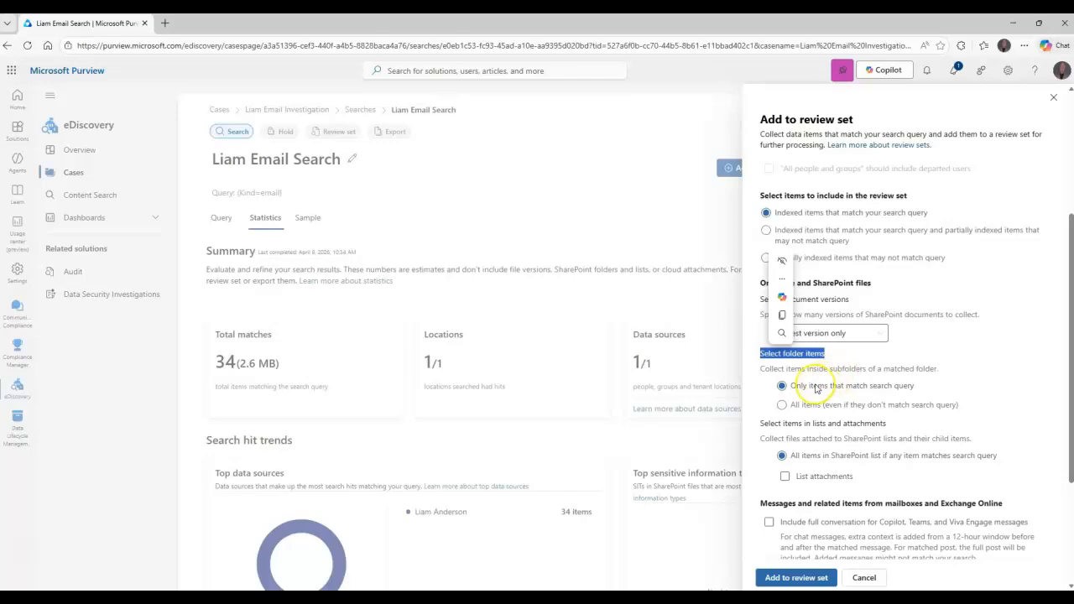
click(925, 343)
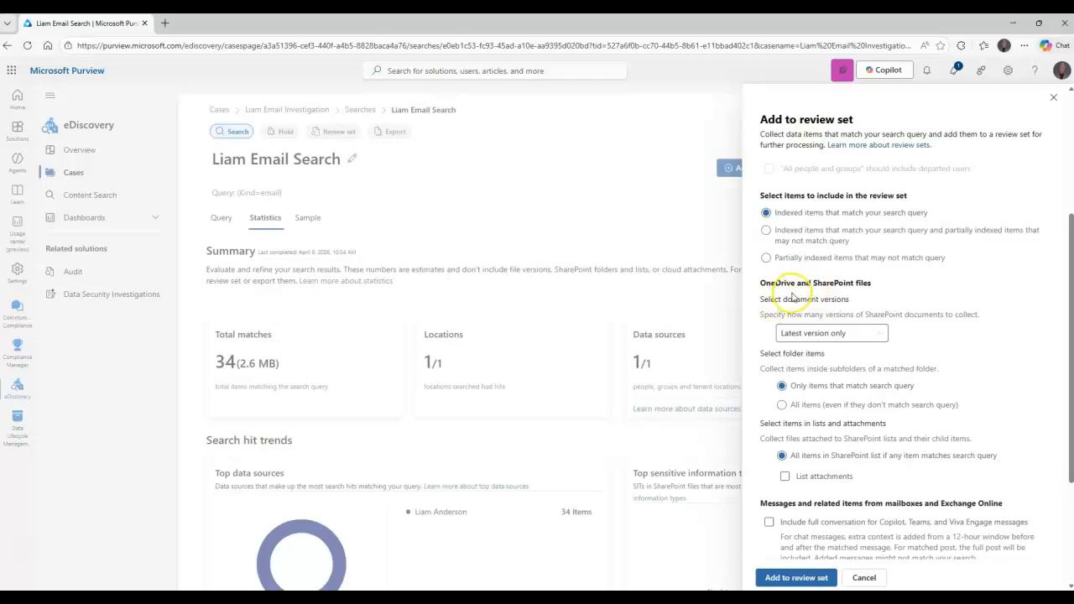
Include full conversations for Copilot, Teams, and Viva Engage messages and submit the search results to the new review set
scroll(877, 332, down, 2)
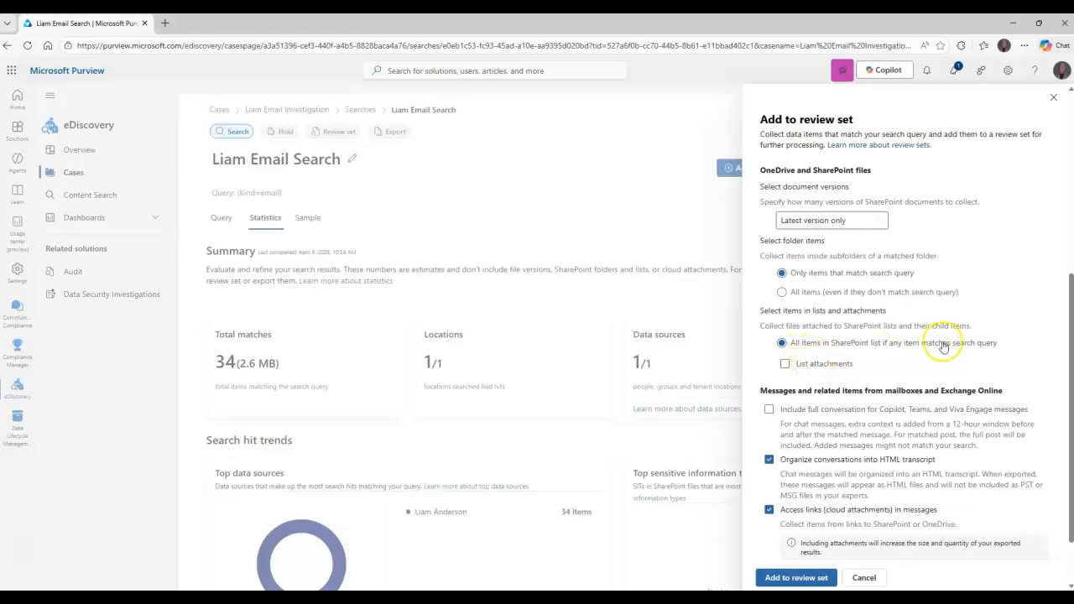
scroll(944, 344, up, 4)
scroll(944, 344, down, 5)
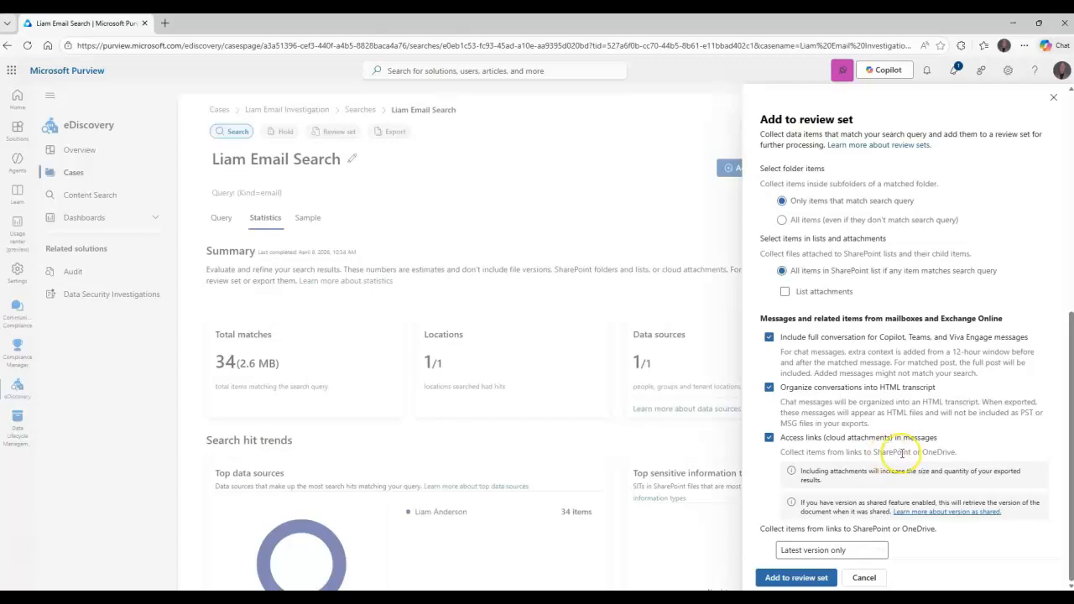
scroll(940, 439, up, 1)
scroll(939, 439, down, 1)
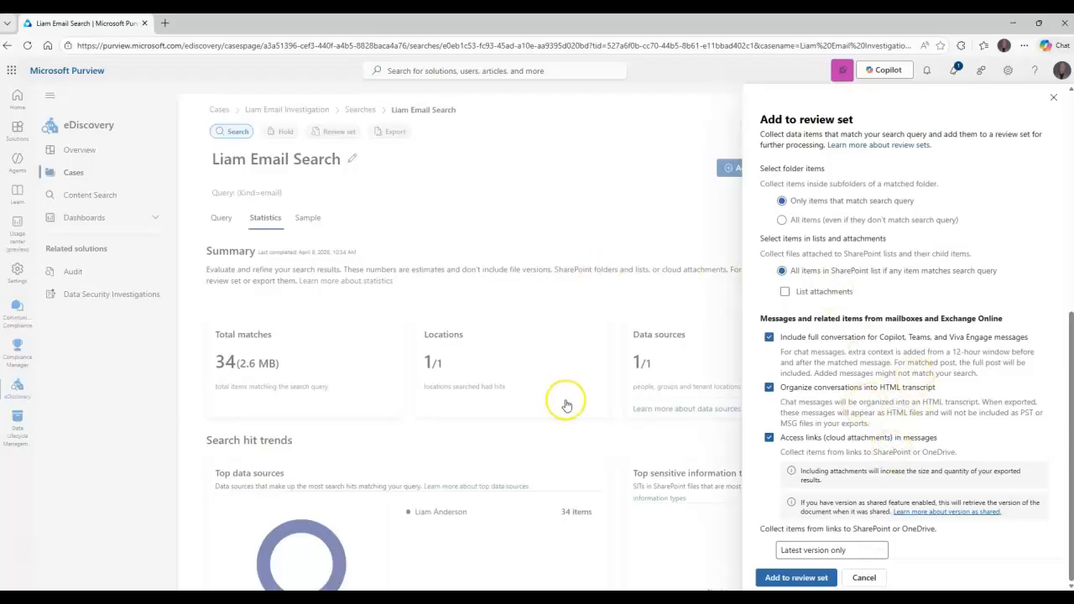
click(790, 576)
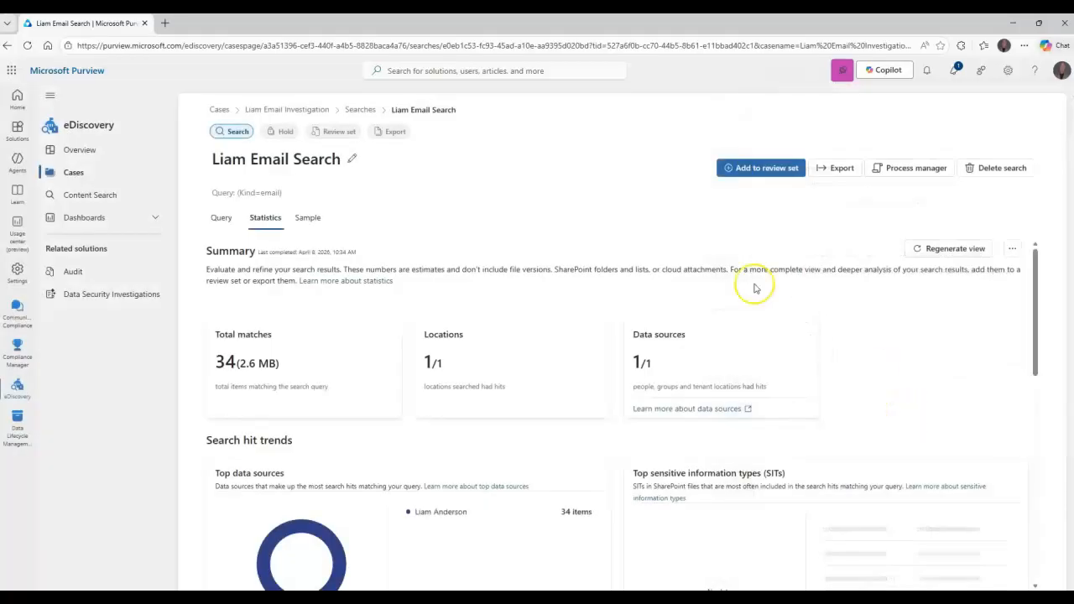
Open the new review set and check the status of its add-to-review process in the process manager, refreshing the list
click(911, 167)
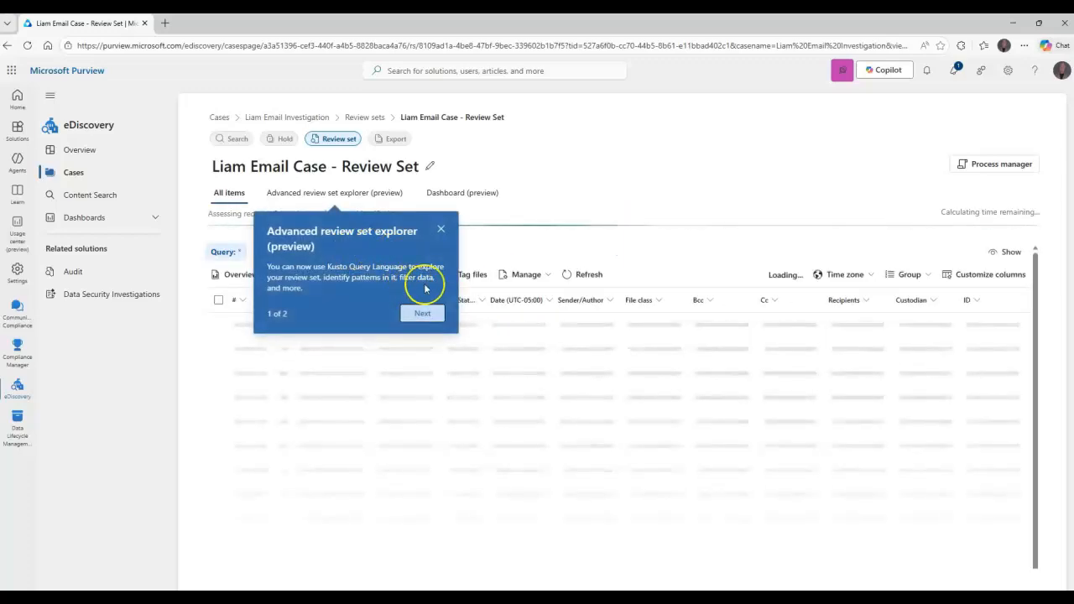
click(440, 232)
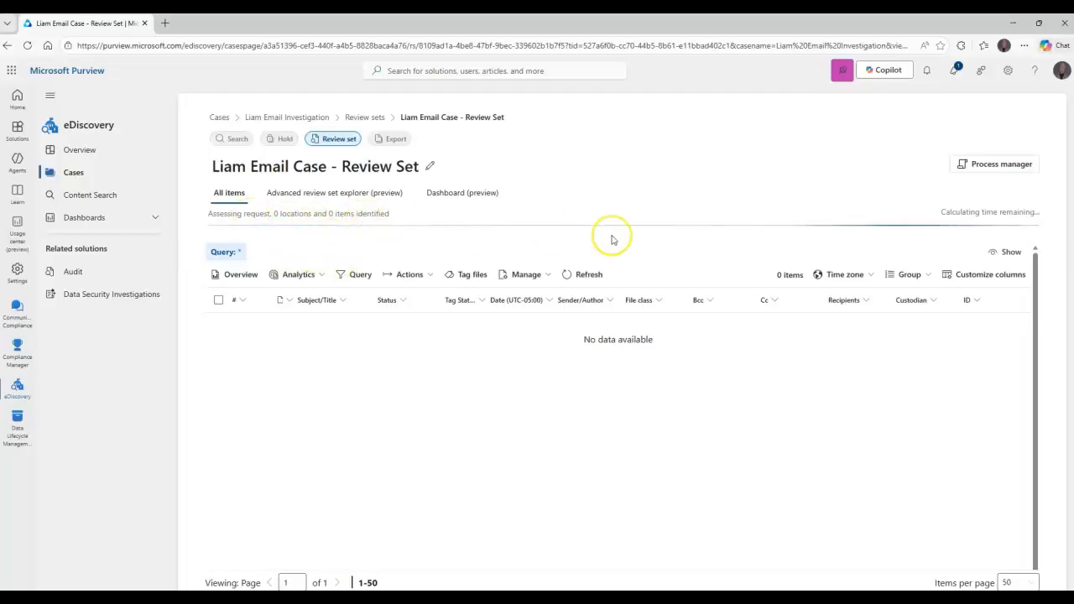
click(987, 167)
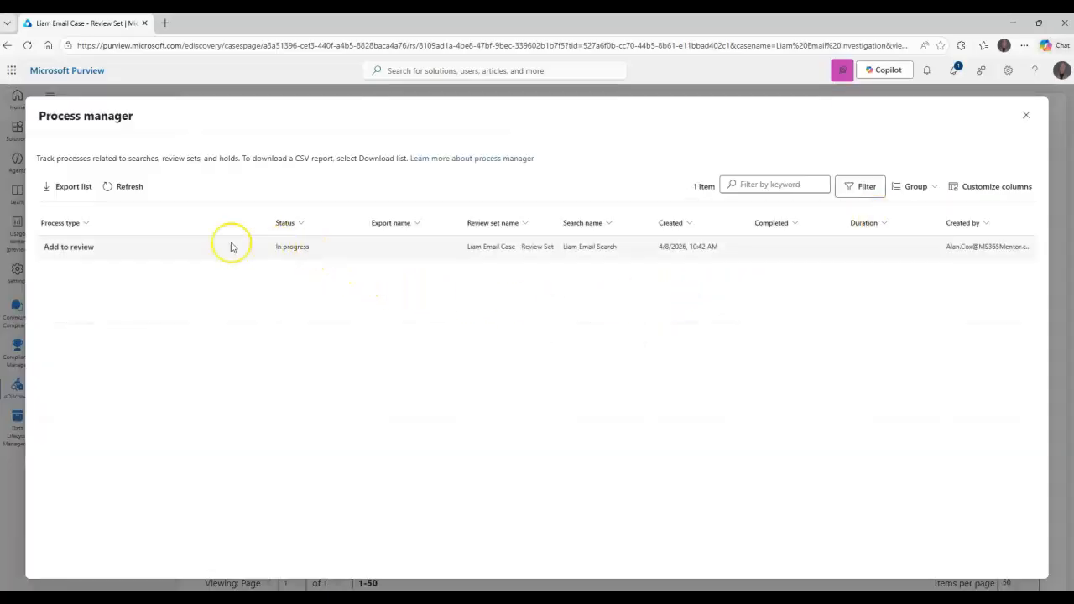
click(127, 188)
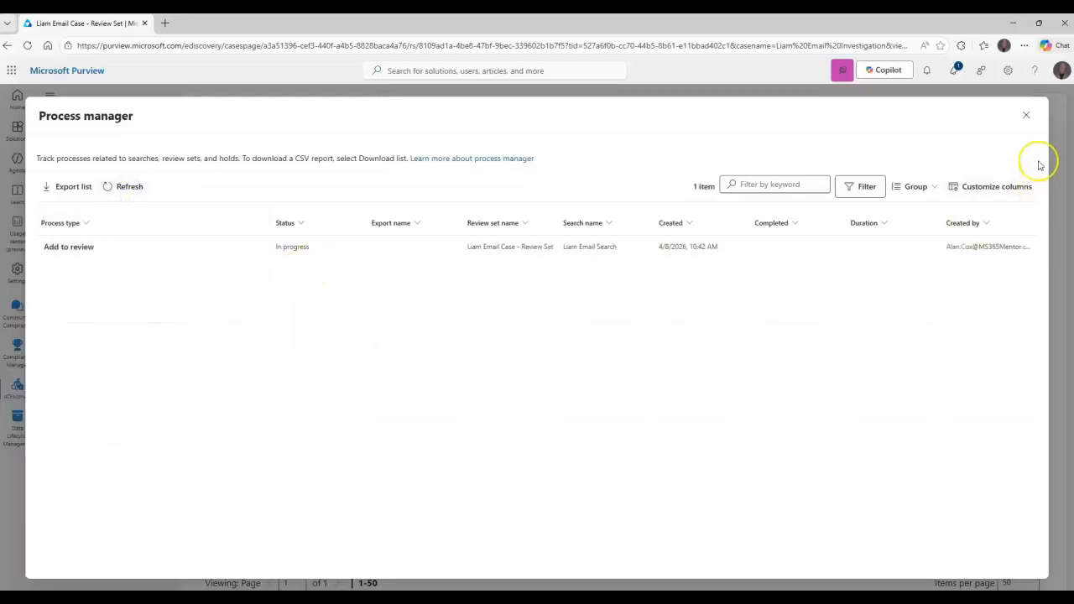
click(1026, 115)
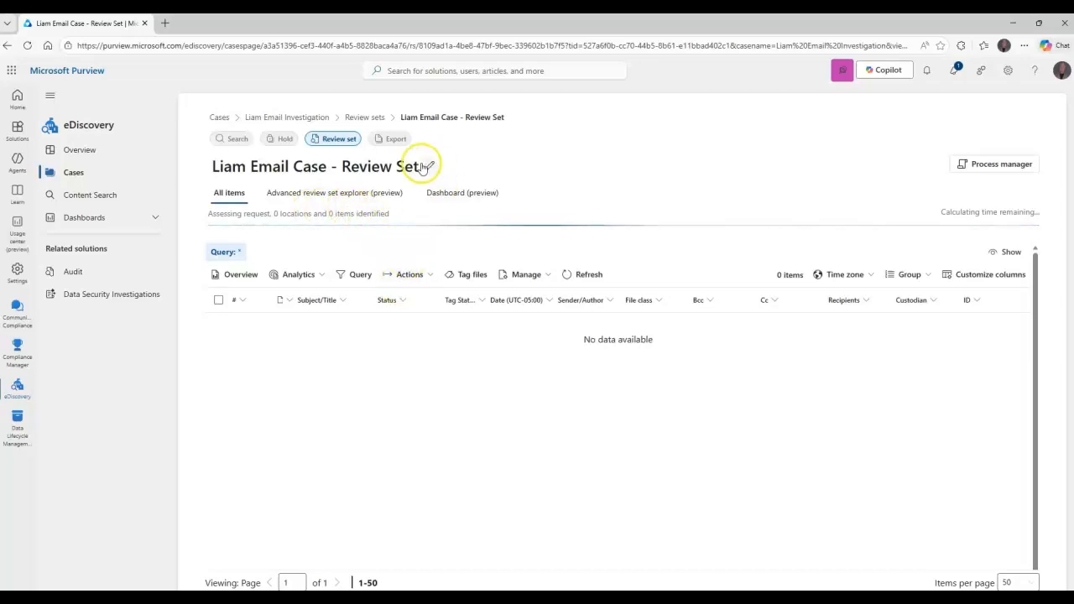
Check the case's exports list and return to the email search
click(396, 144)
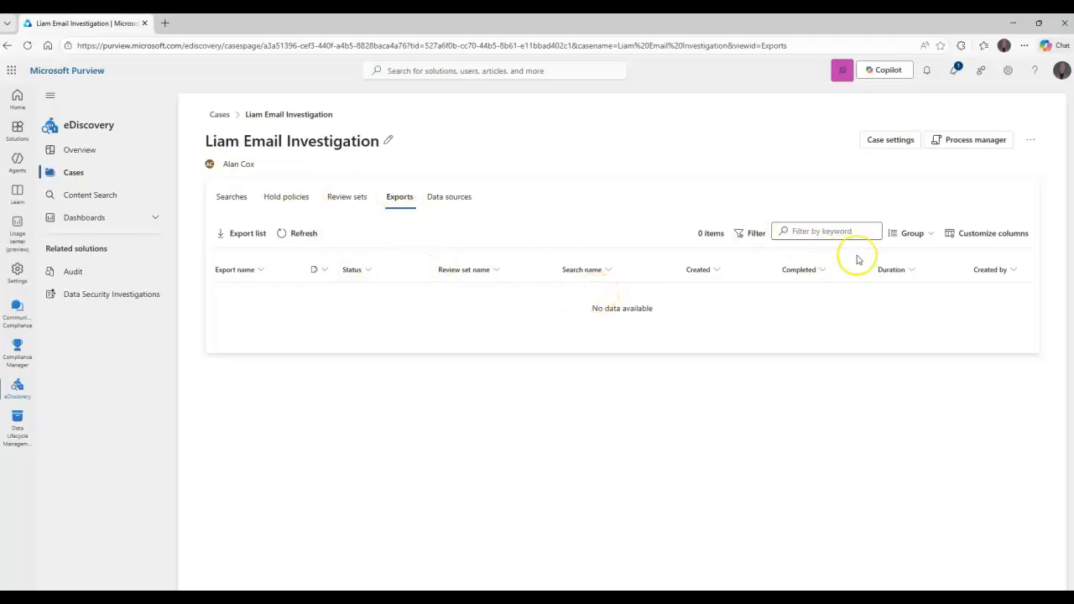
click(276, 116)
click(220, 114)
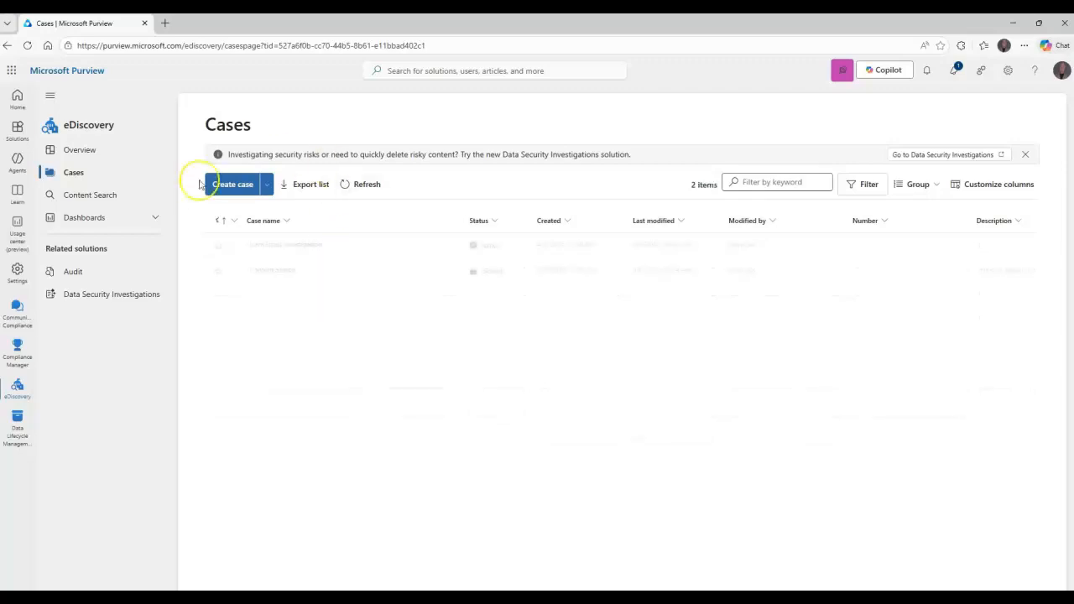
click(286, 245)
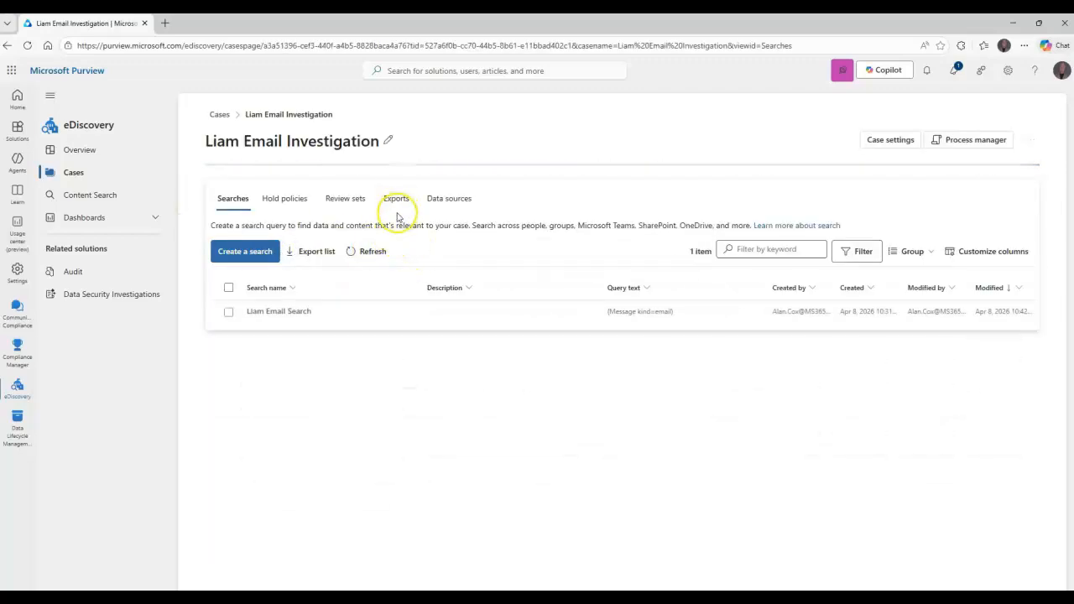
click(290, 312)
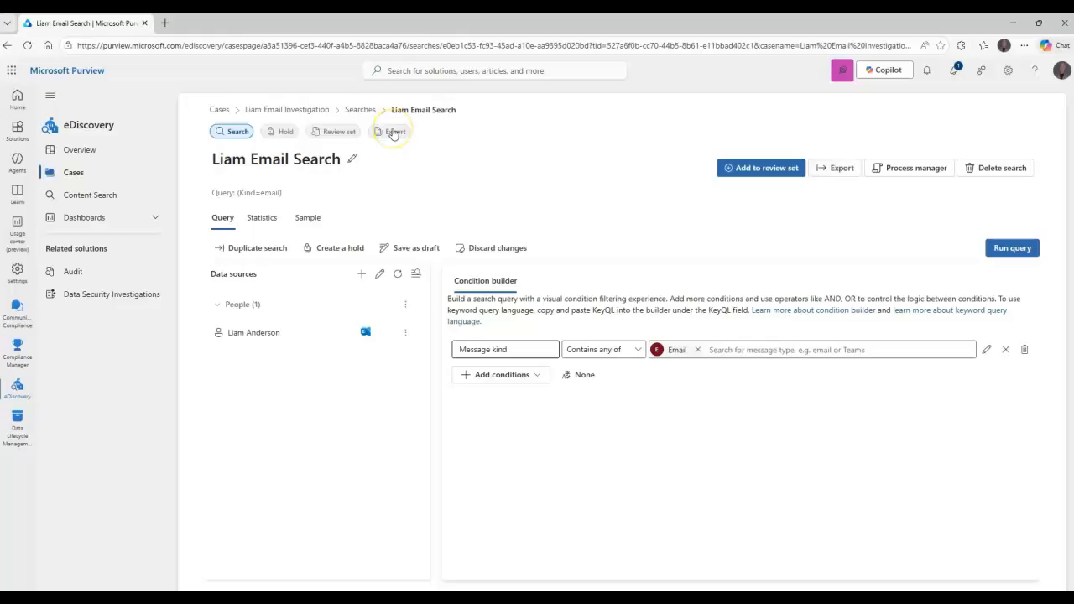
click(393, 132)
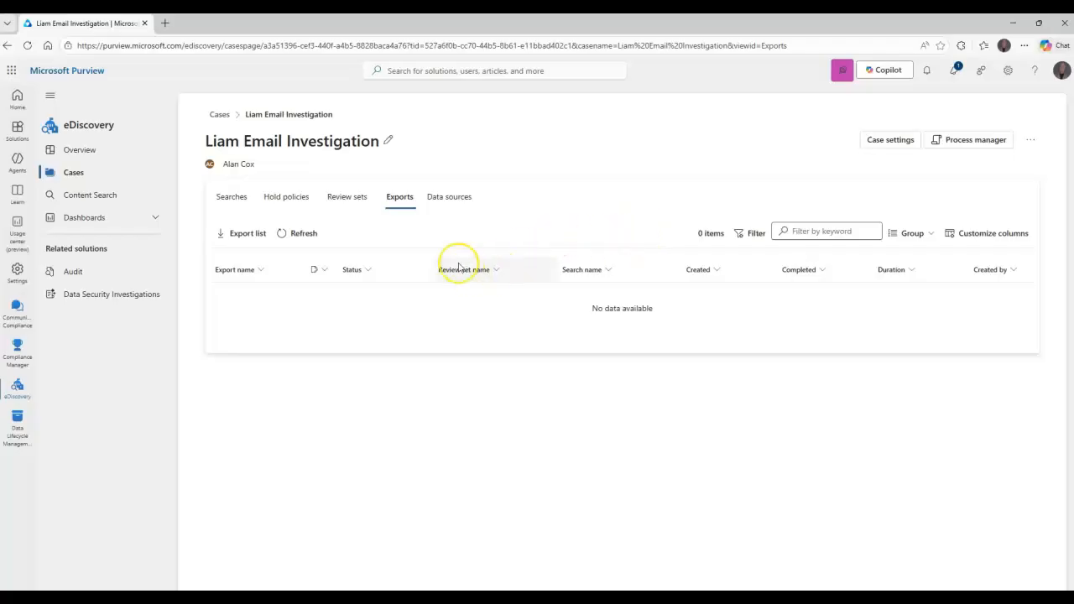
click(232, 197)
click(307, 310)
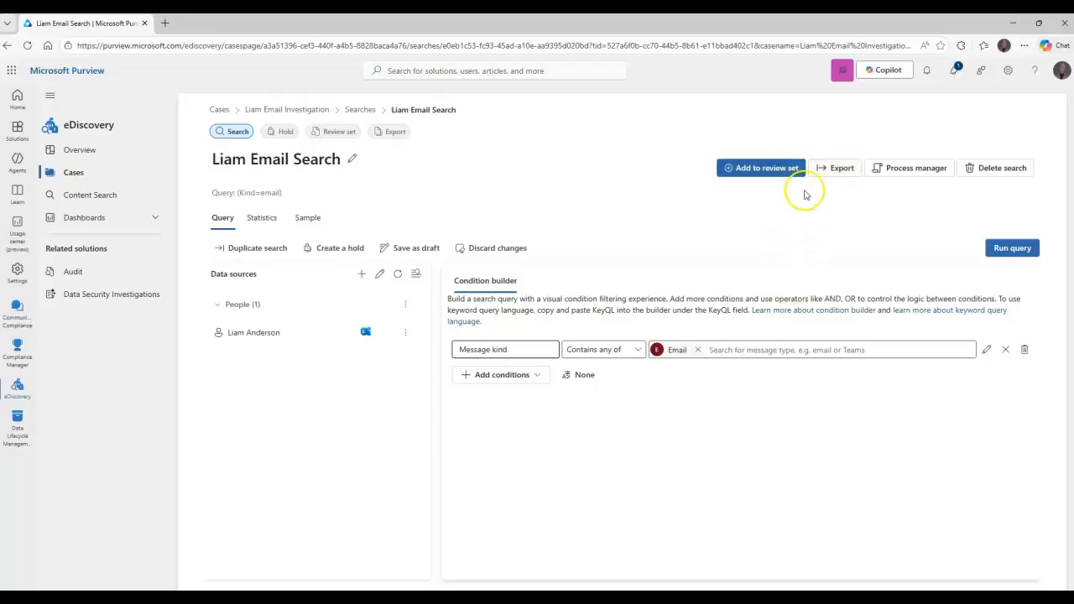
Refresh the case's review sets, then open the email review set and look through its collected items
click(339, 132)
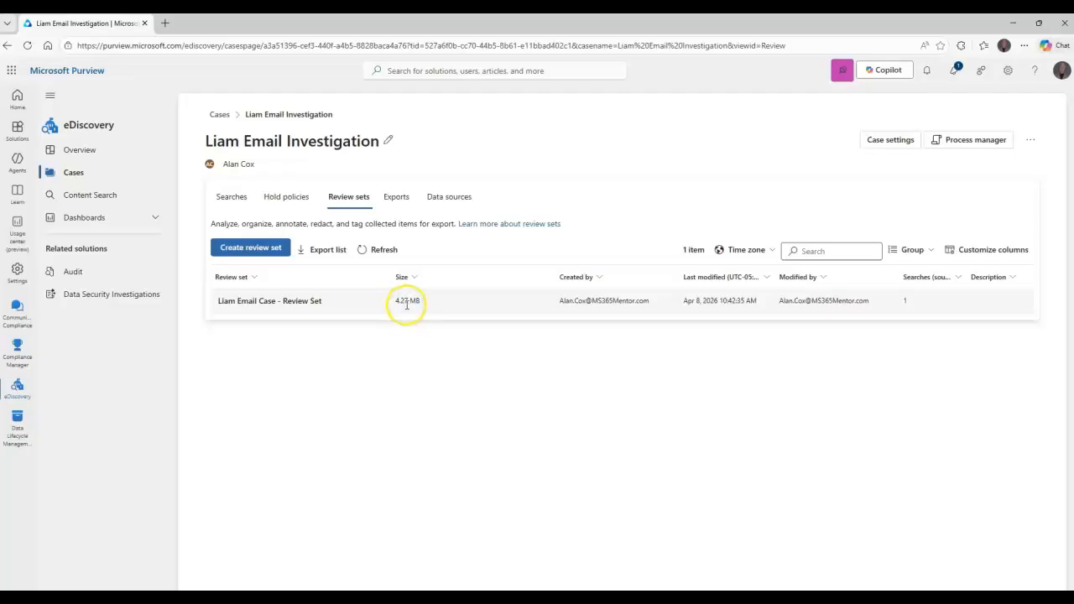
click(382, 250)
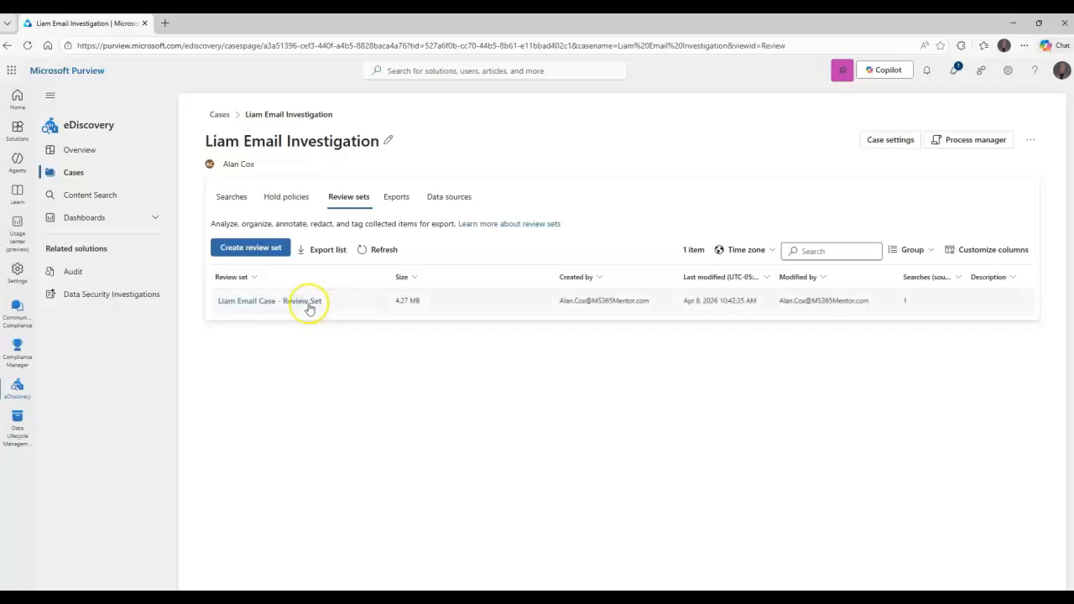
click(307, 304)
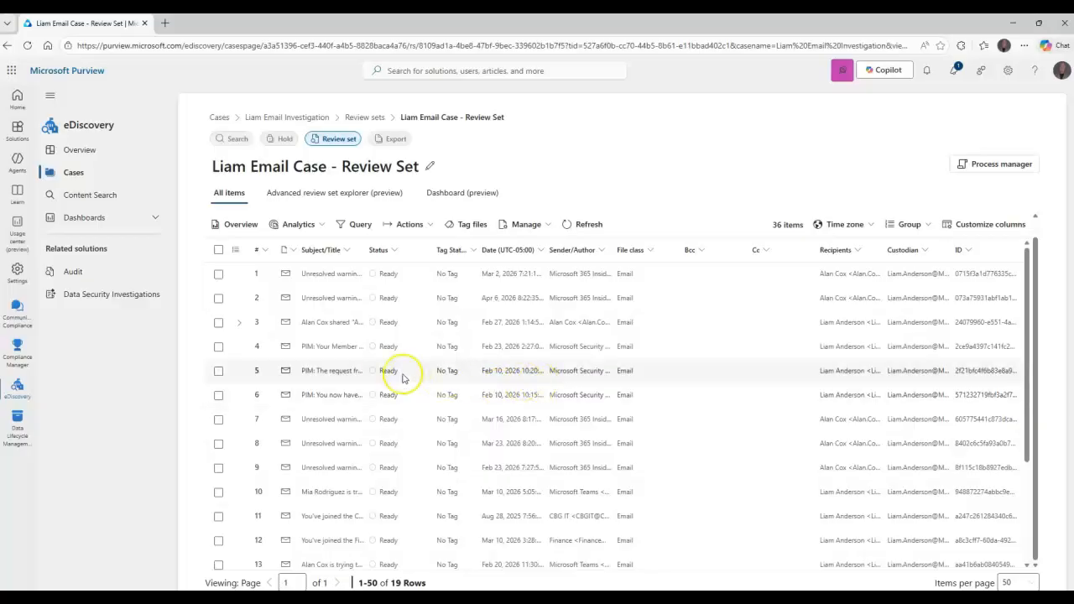
scroll(399, 339, down, 3)
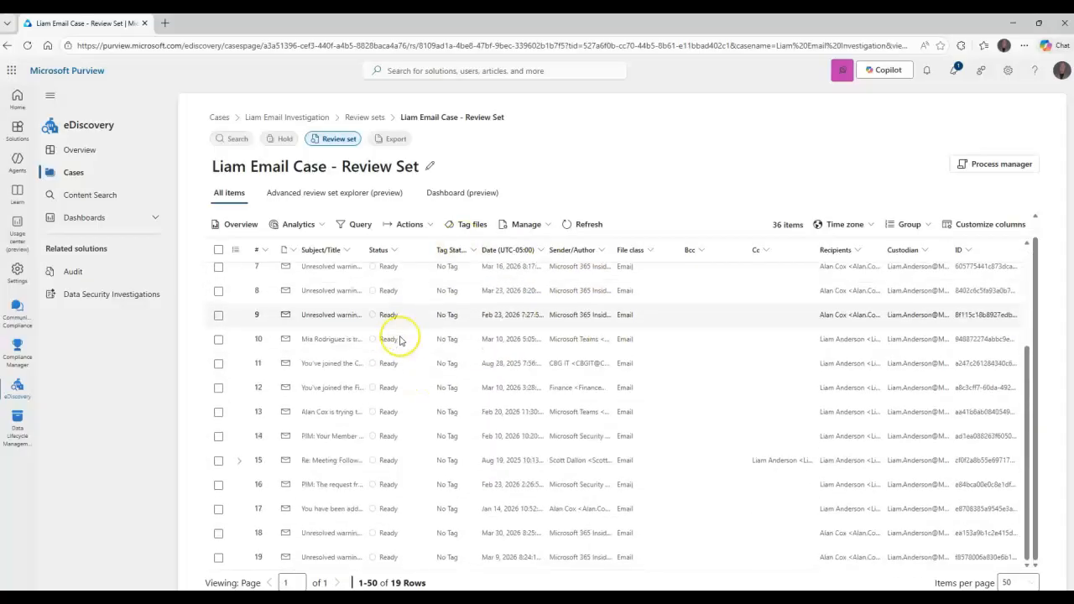
scroll(401, 339, up, 3)
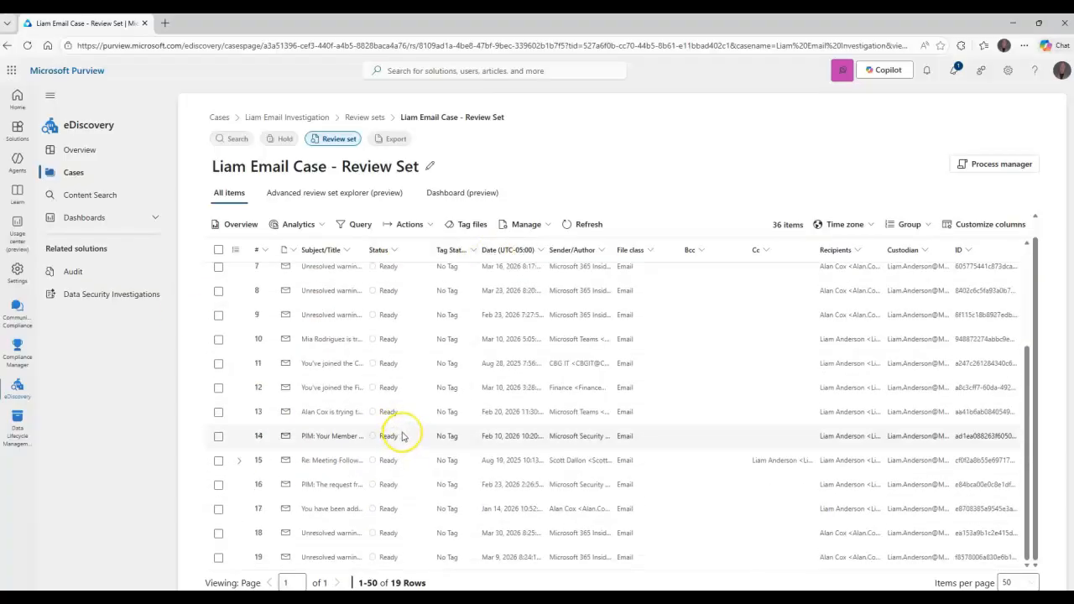
scroll(404, 435, up, 2)
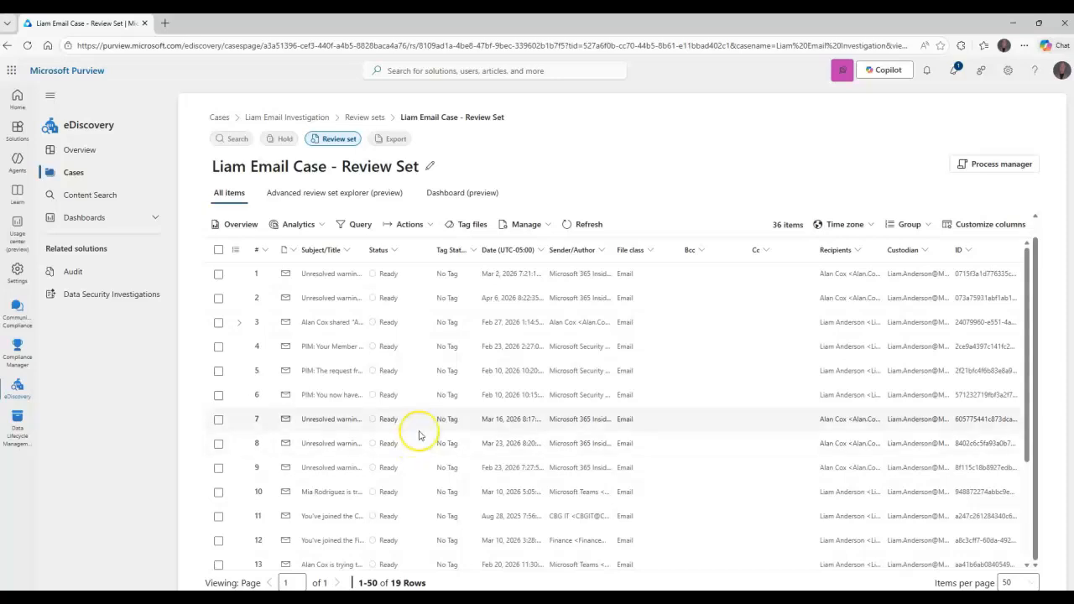
scroll(394, 397, down, 2)
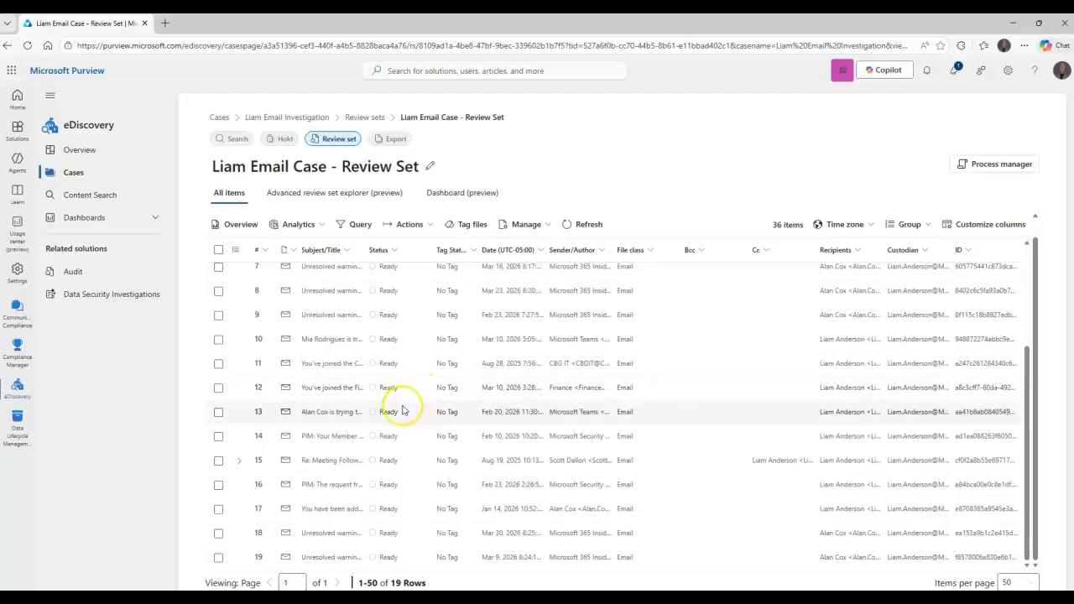
Preview the source view of item 10, the Microsoft Teams notification email, and read through its contents
click(319, 340)
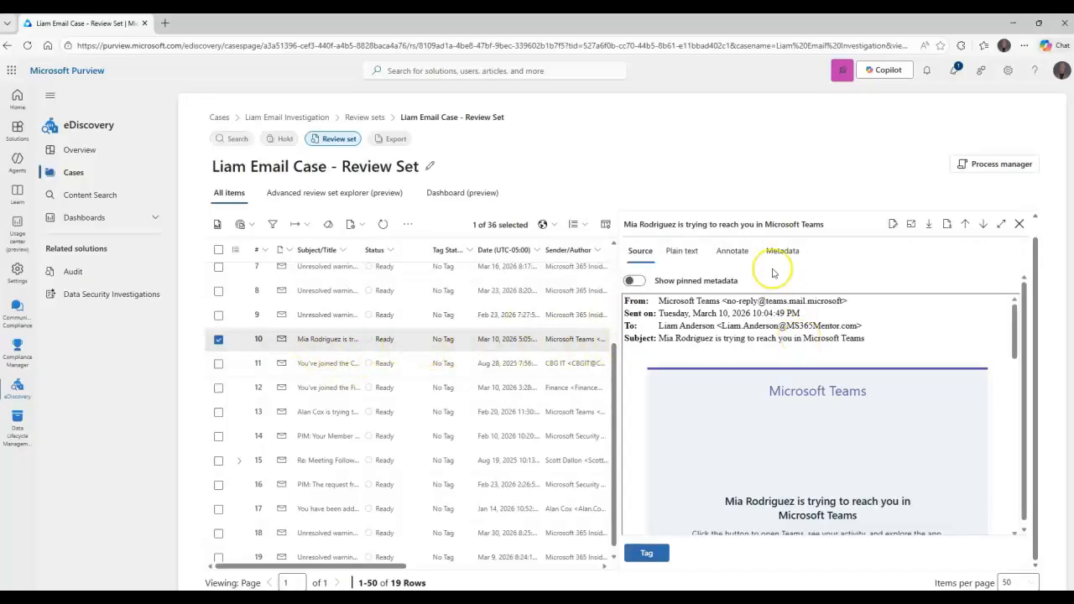
scroll(818, 401, down, 5)
scroll(821, 401, up, 5)
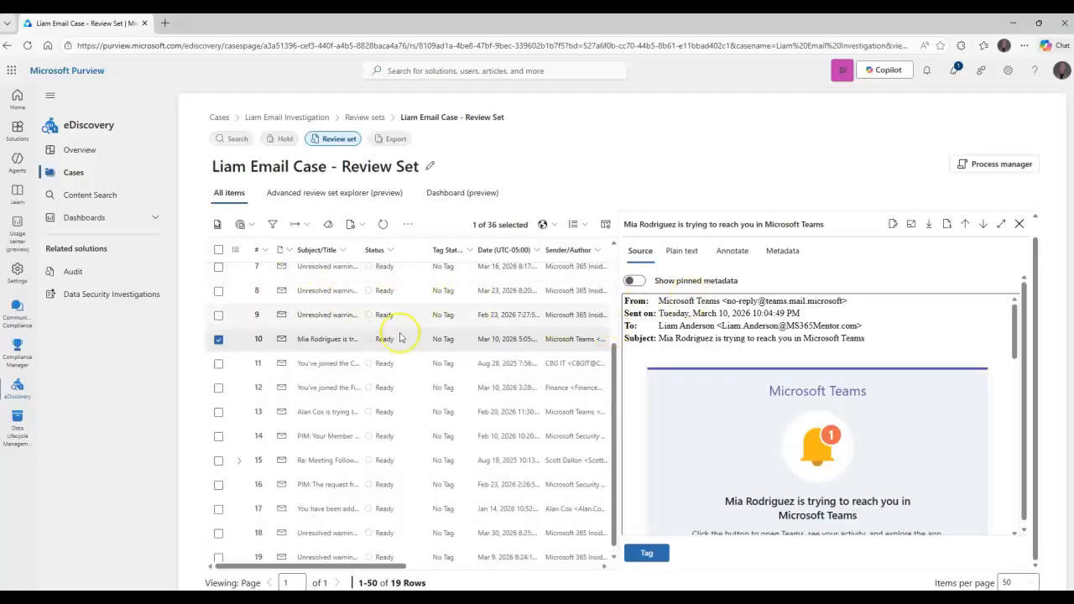
Examine the review set's analytics, export, tagging and grouping options, including the selection expansion choices for tagging the selected item
click(242, 225)
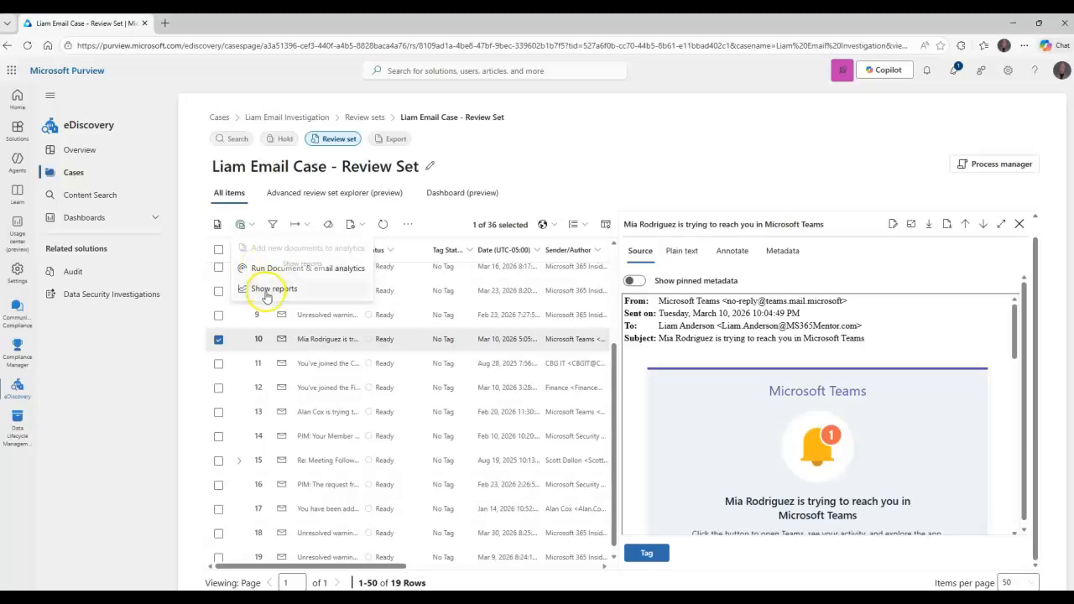
click(579, 165)
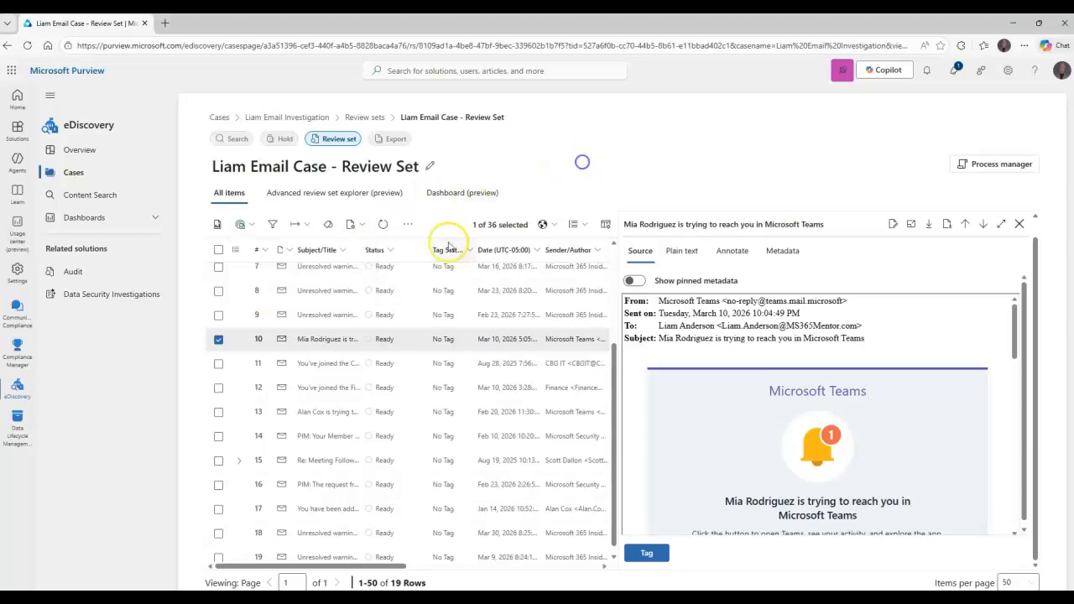
click(305, 227)
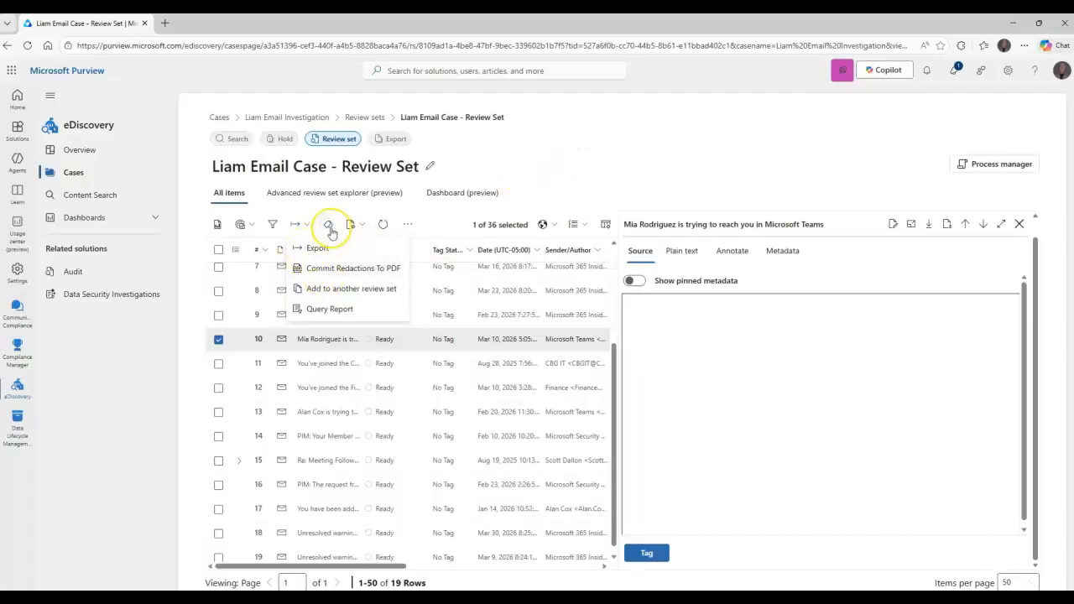
click(328, 227)
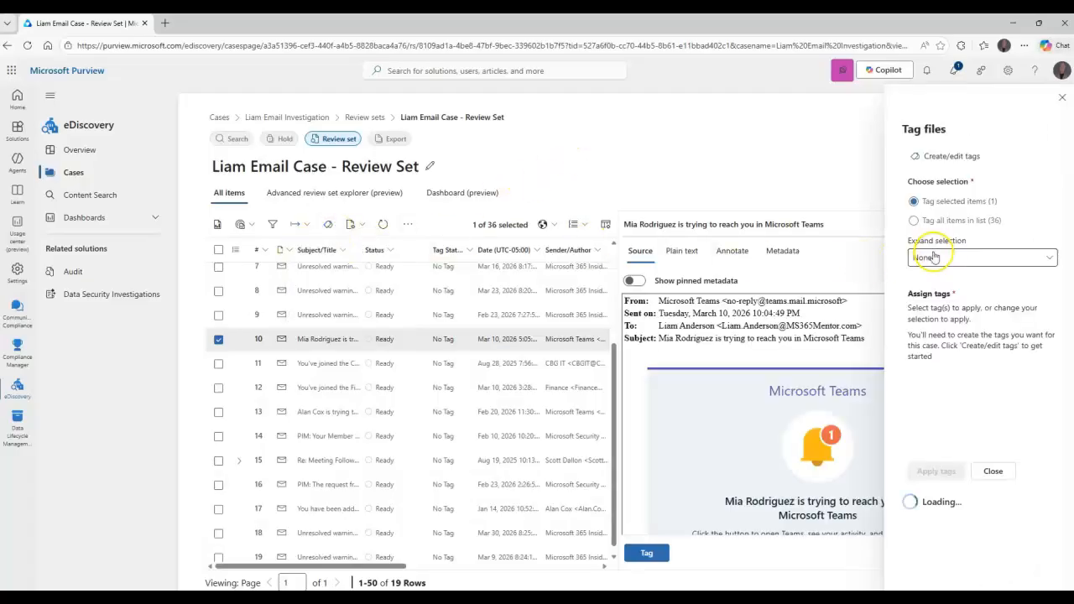
click(948, 258)
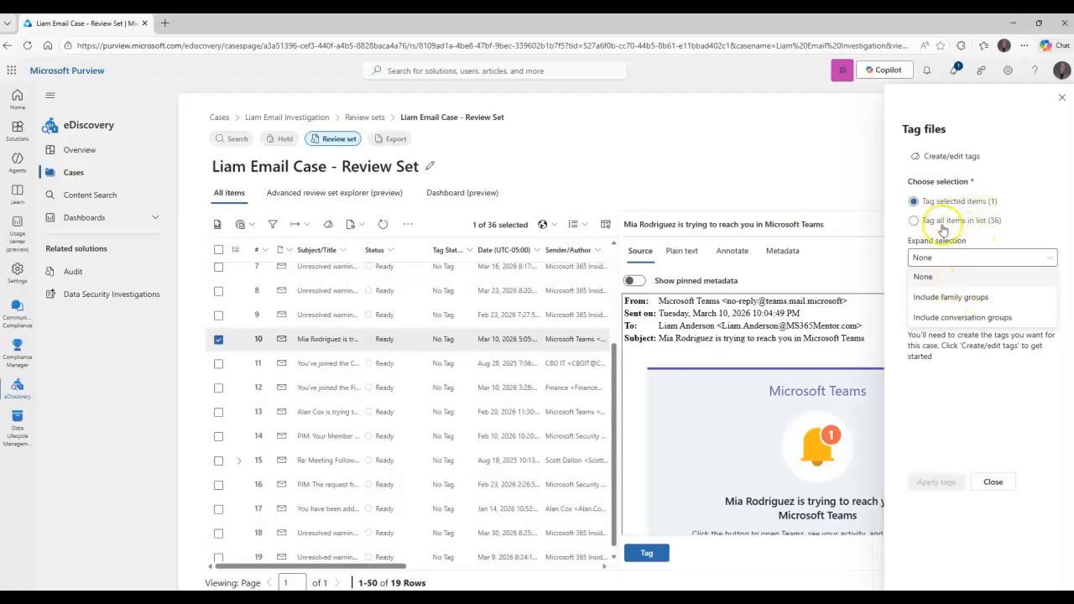
click(1061, 98)
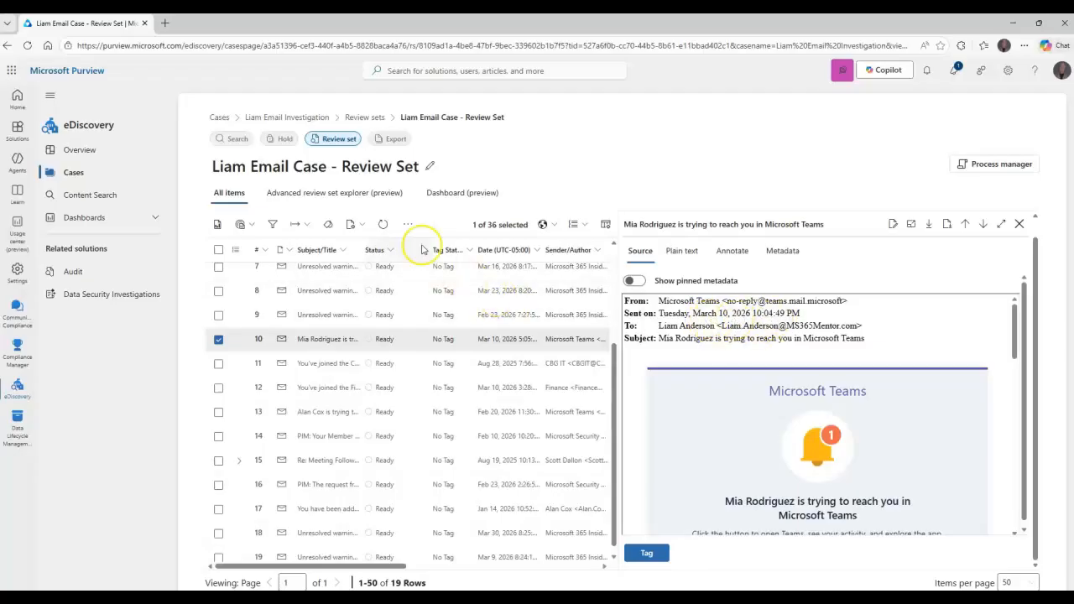
click(588, 227)
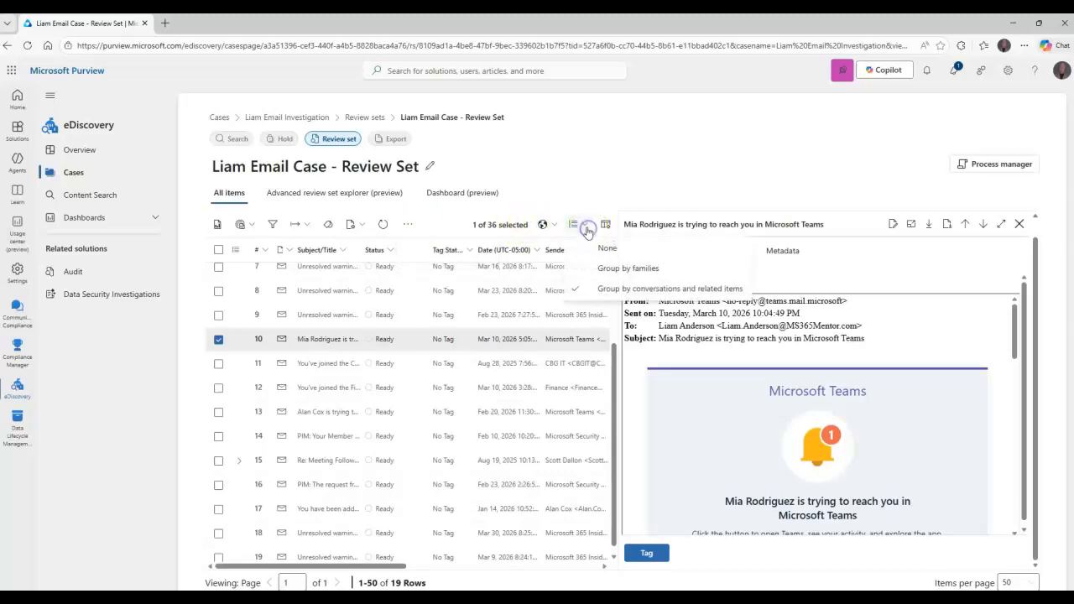
click(361, 227)
click(710, 173)
Annotate item 10, the Microsoft Teams notification email, with an area redaction covering its To and Subject lines
click(732, 250)
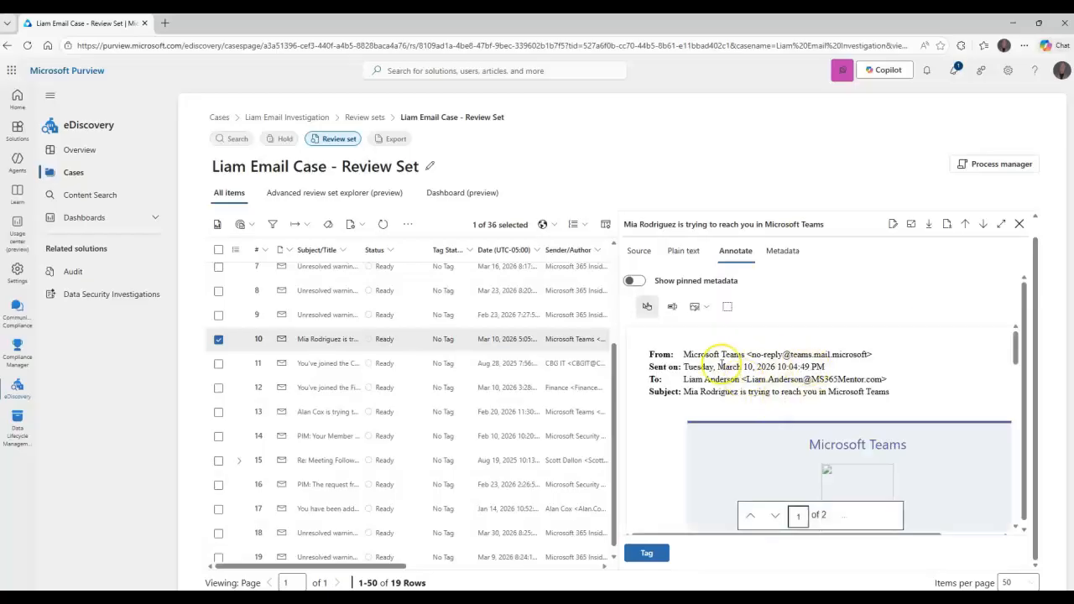
scroll(841, 369, down, 3)
scroll(845, 370, up, 3)
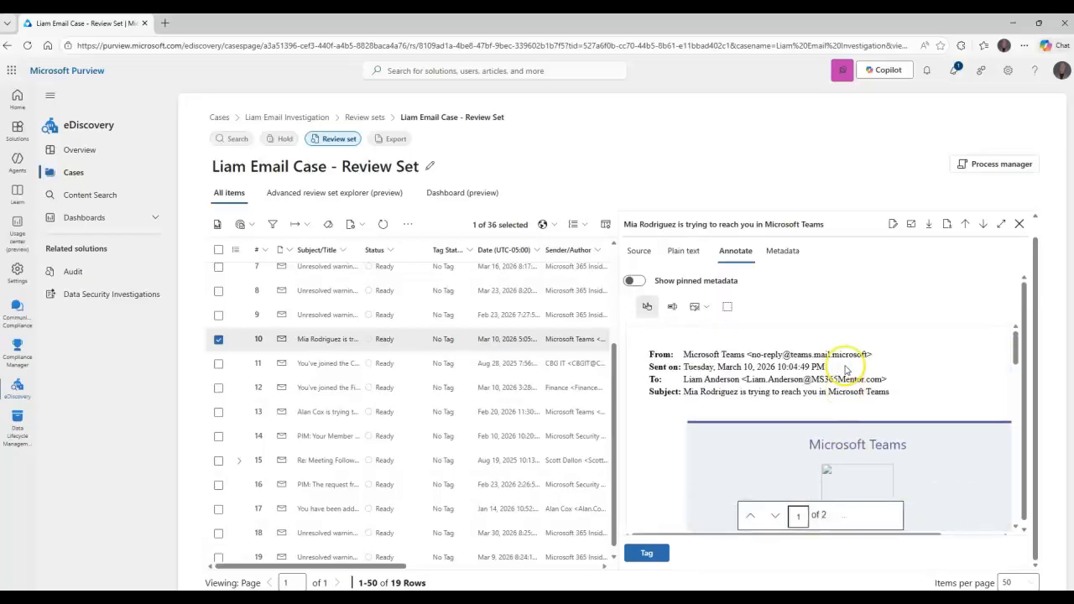
scroll(846, 370, down, 5)
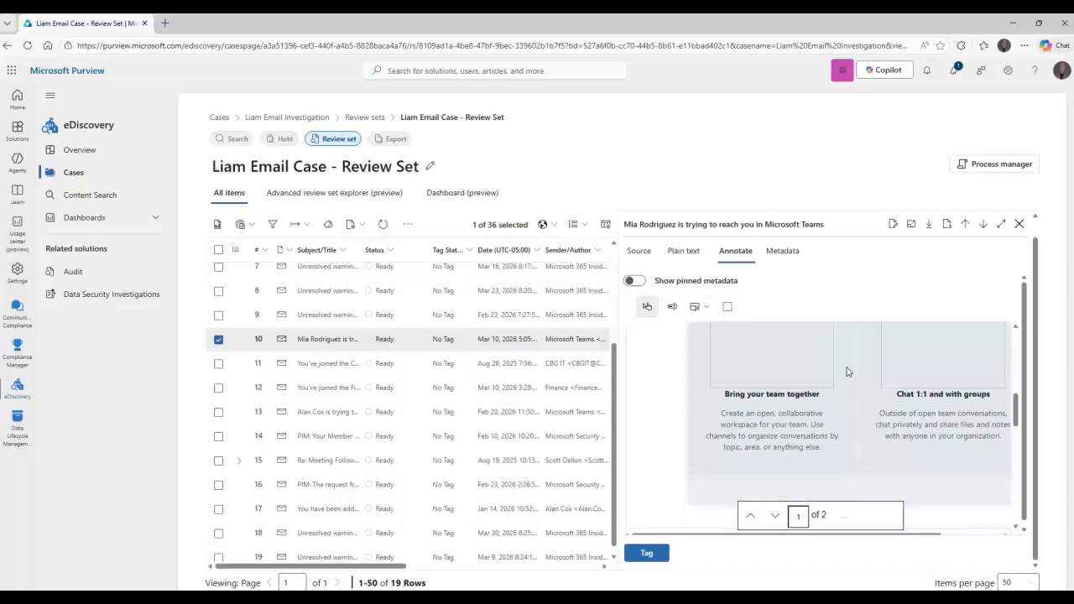
scroll(846, 370, up, 5)
click(707, 308)
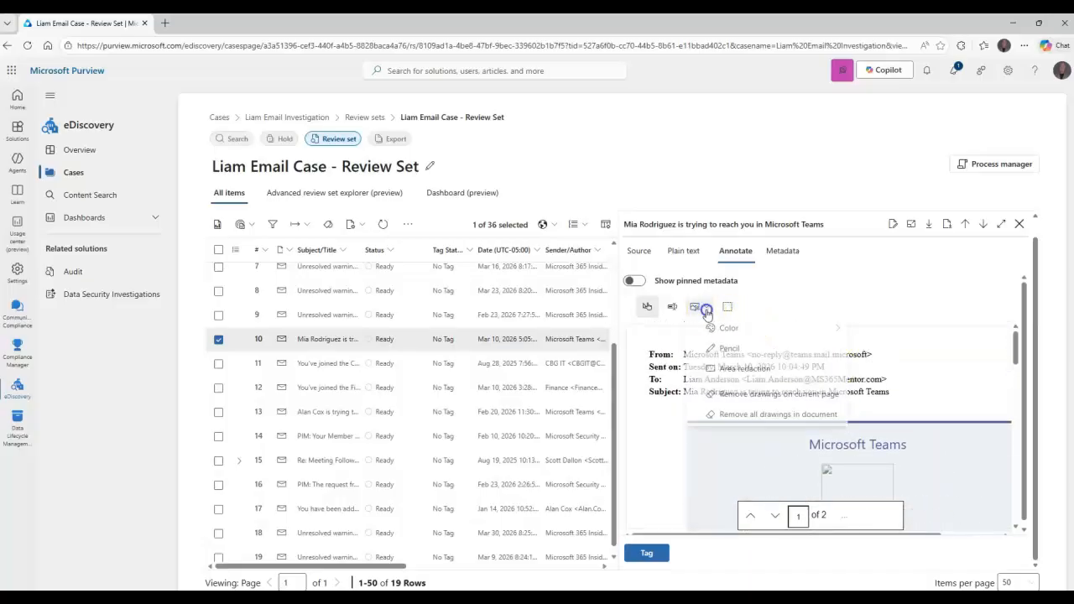
mouse_move(754, 334)
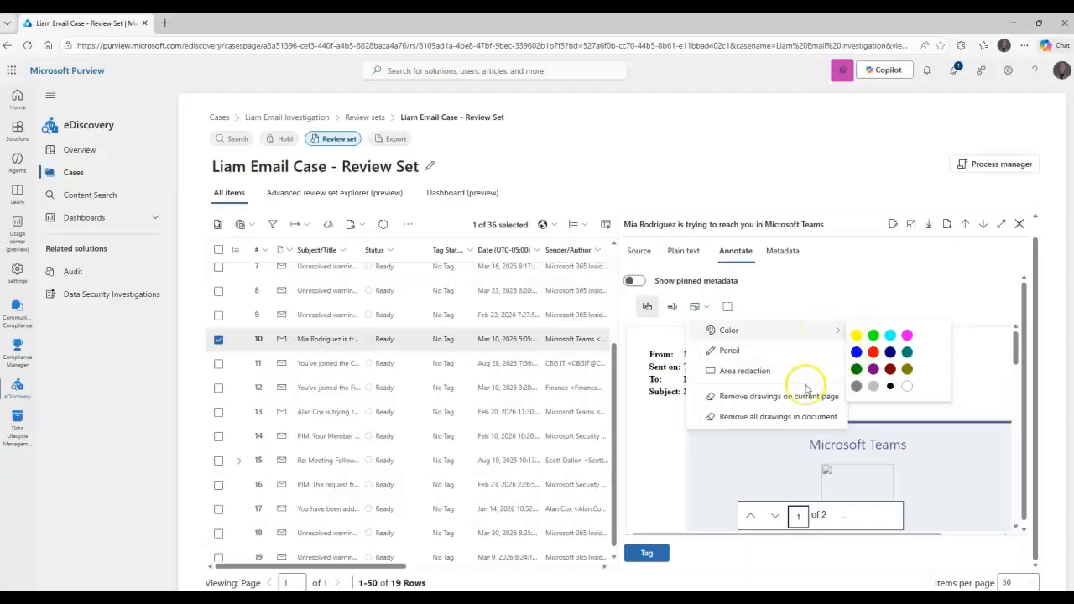
click(736, 374)
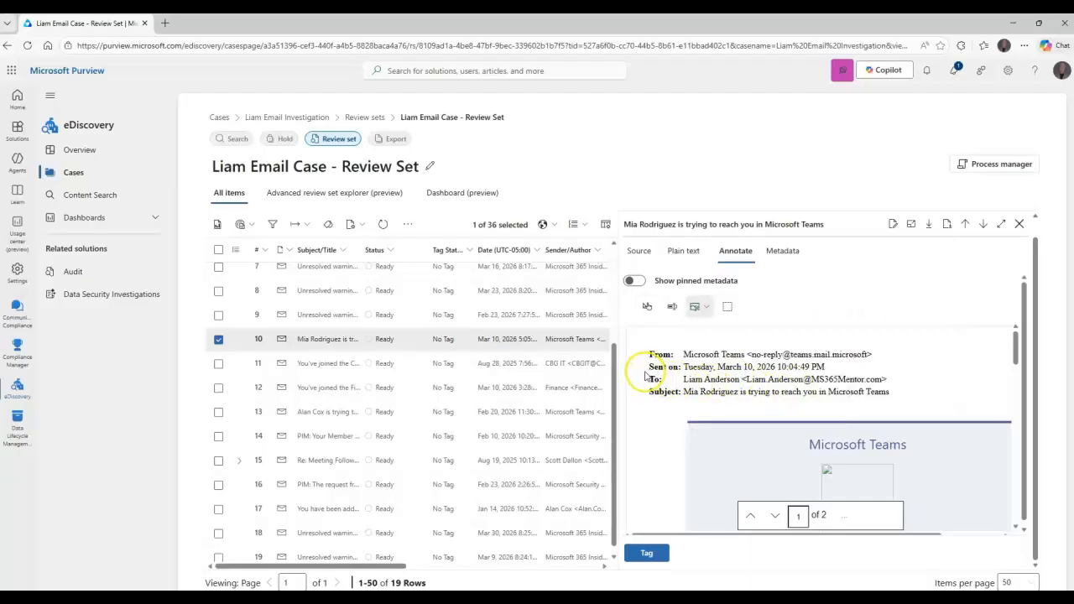
drag(746, 394, 909, 408)
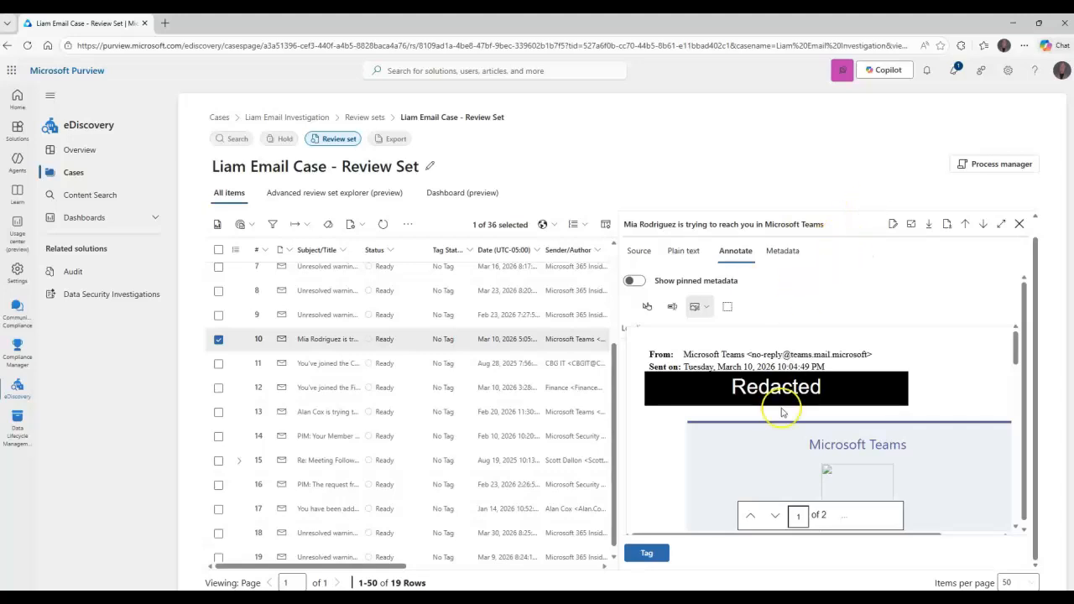
scroll(915, 370, down, 3)
scroll(919, 369, down, 3)
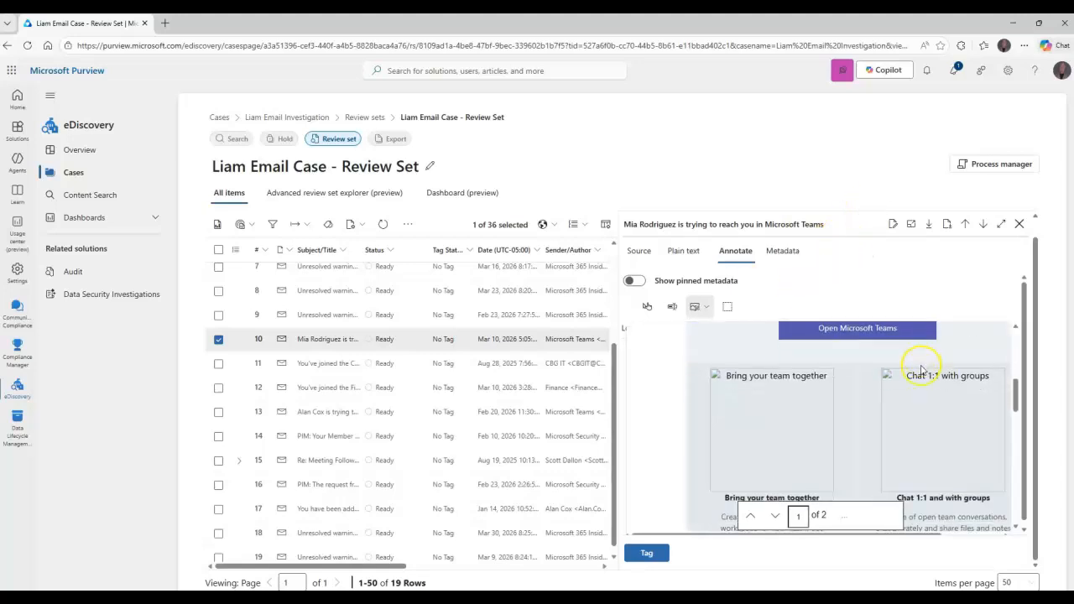
scroll(921, 370, up, 6)
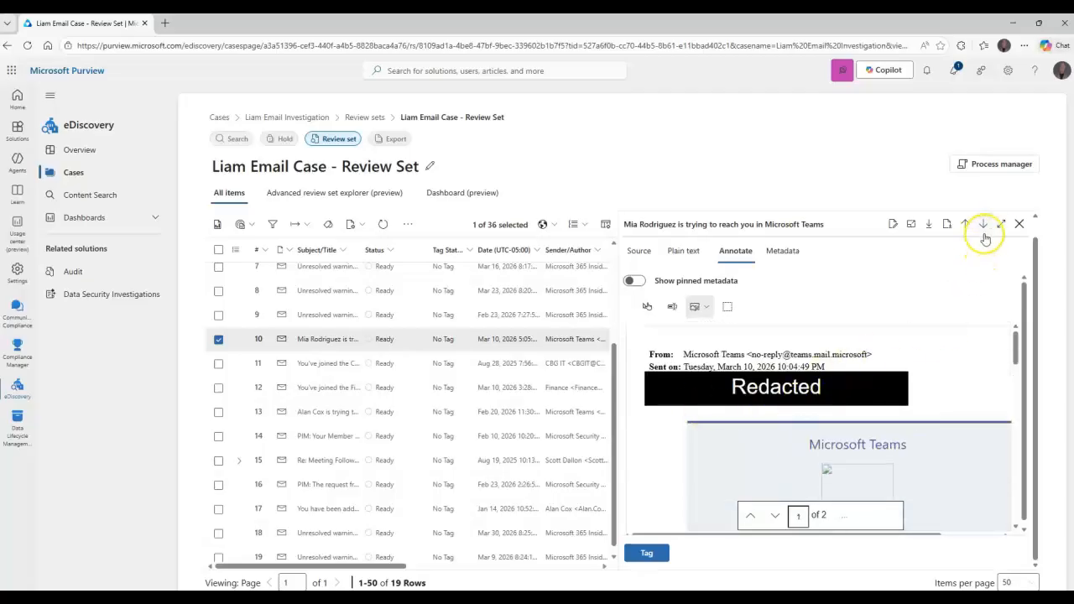
Commit the redactions on the selected Teams notification email to PDF and confirm saving them
click(931, 228)
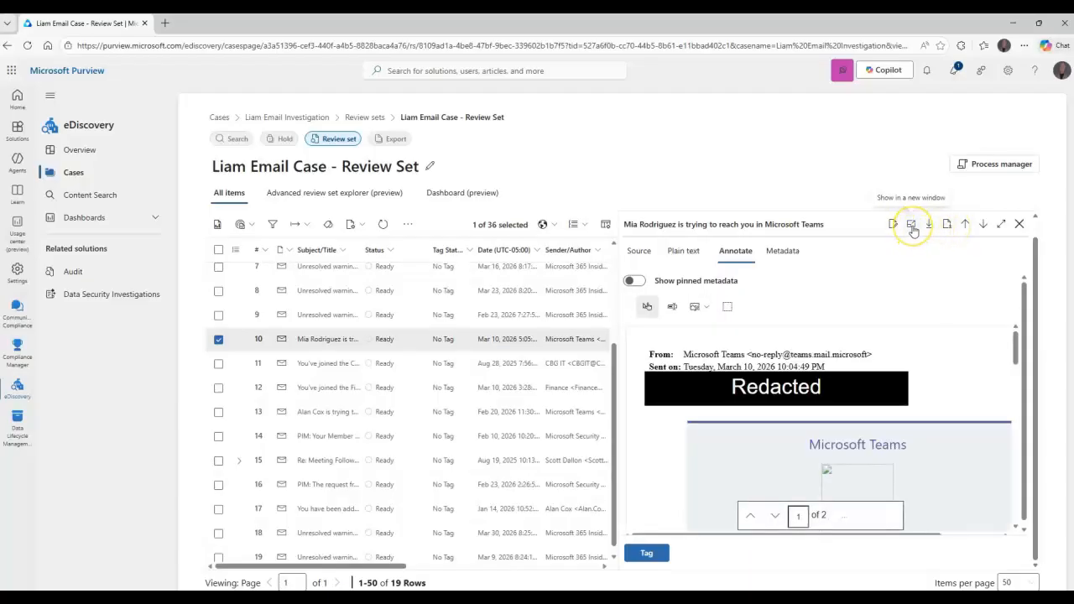
click(895, 226)
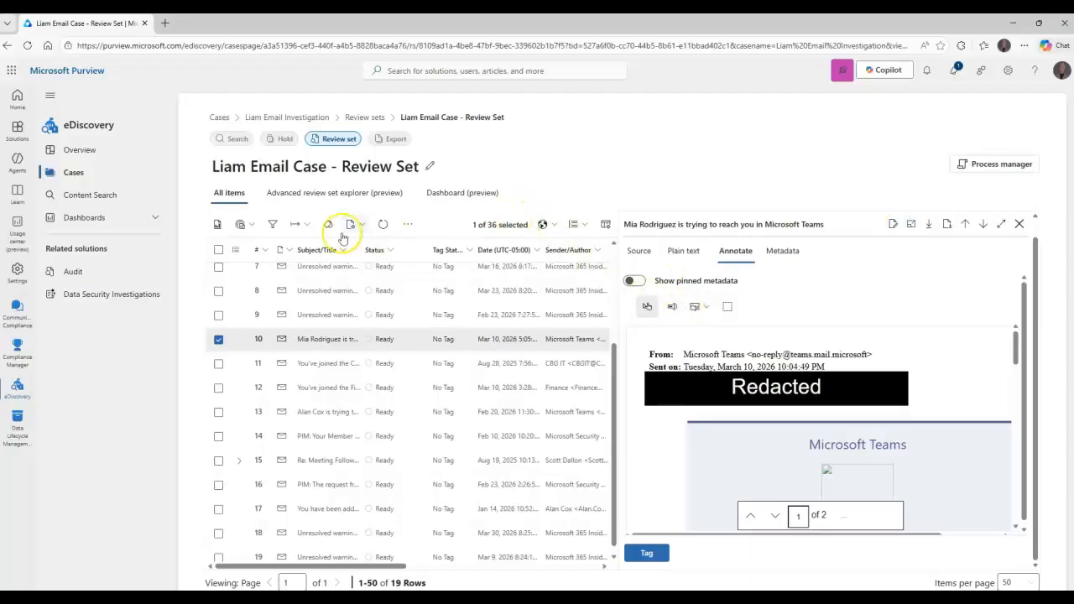
click(253, 225)
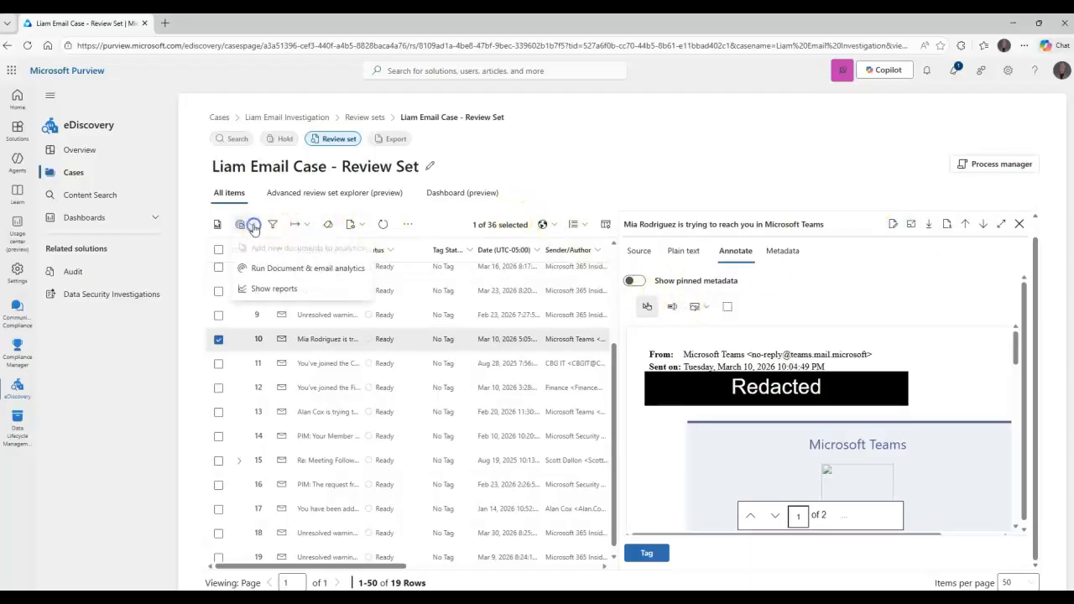
click(312, 227)
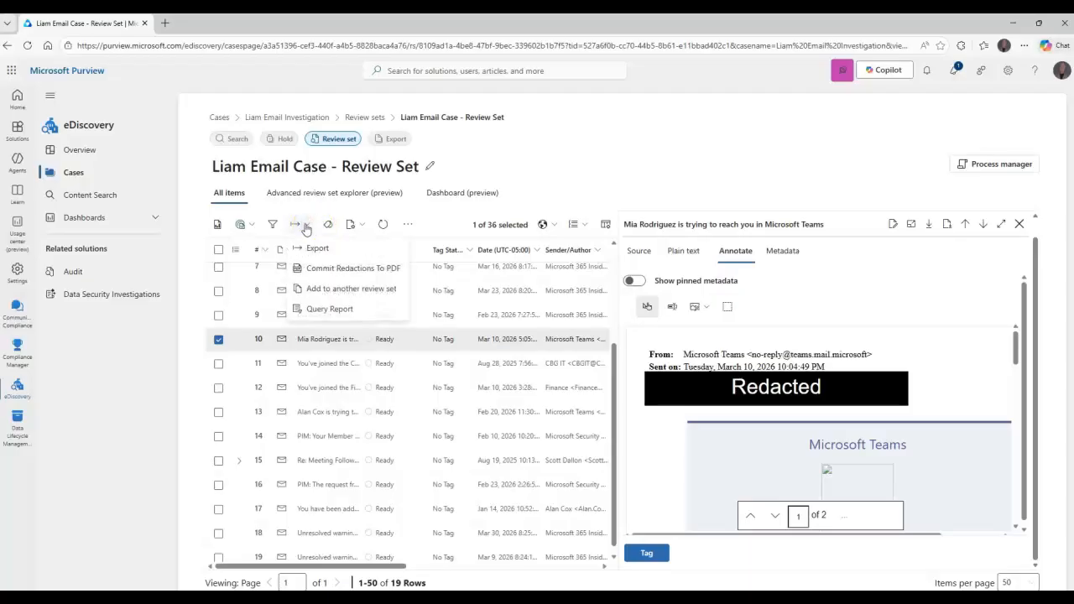
click(364, 270)
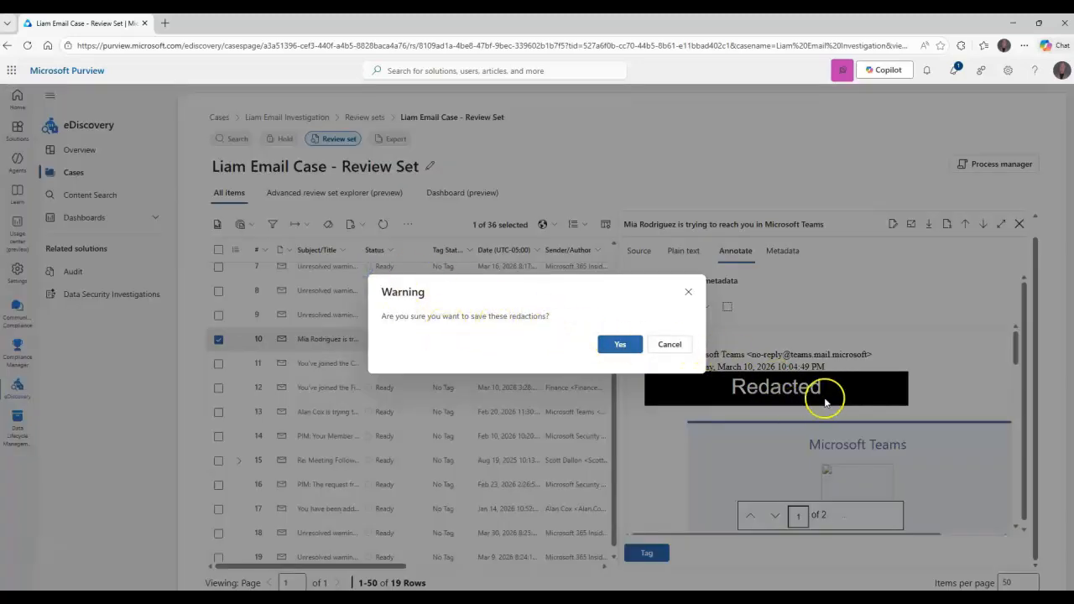
click(620, 344)
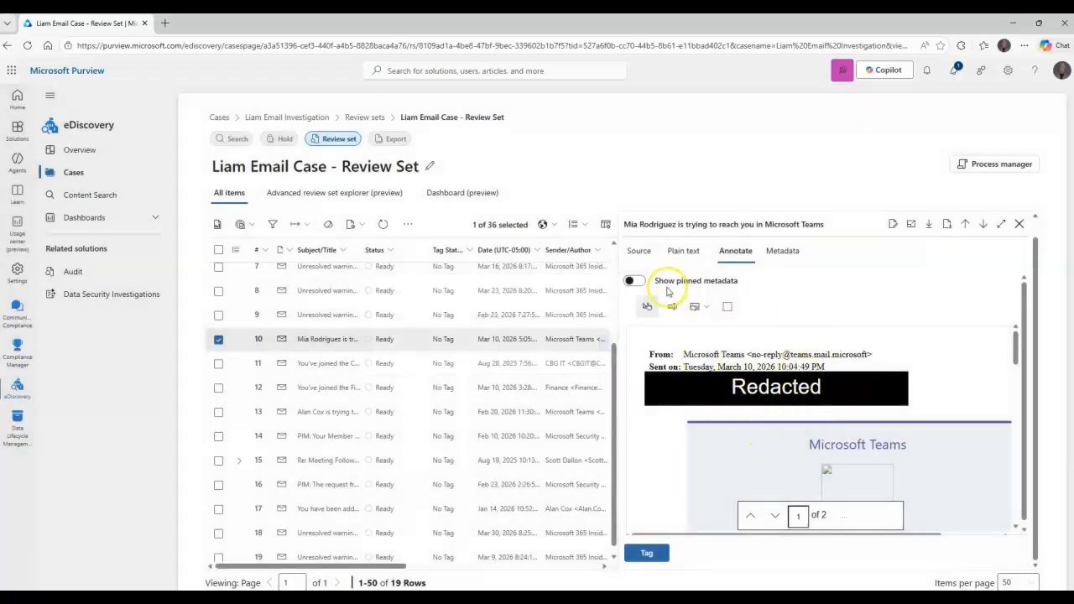
Apply an area redaction over the To and Subject lines of item 11, the "You've joined the CBG IT group" email
click(321, 367)
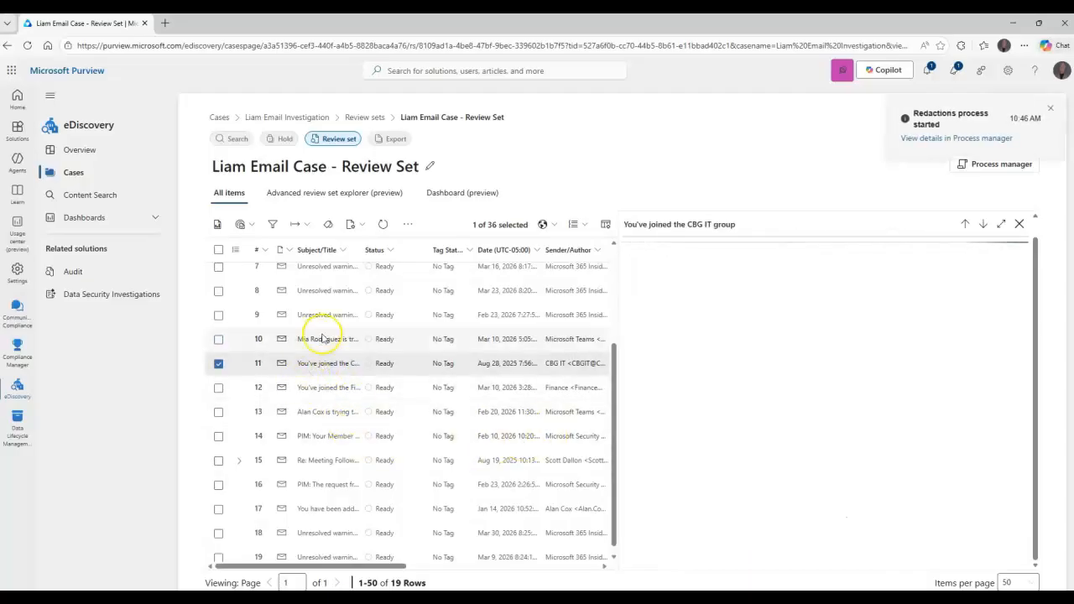
click(323, 341)
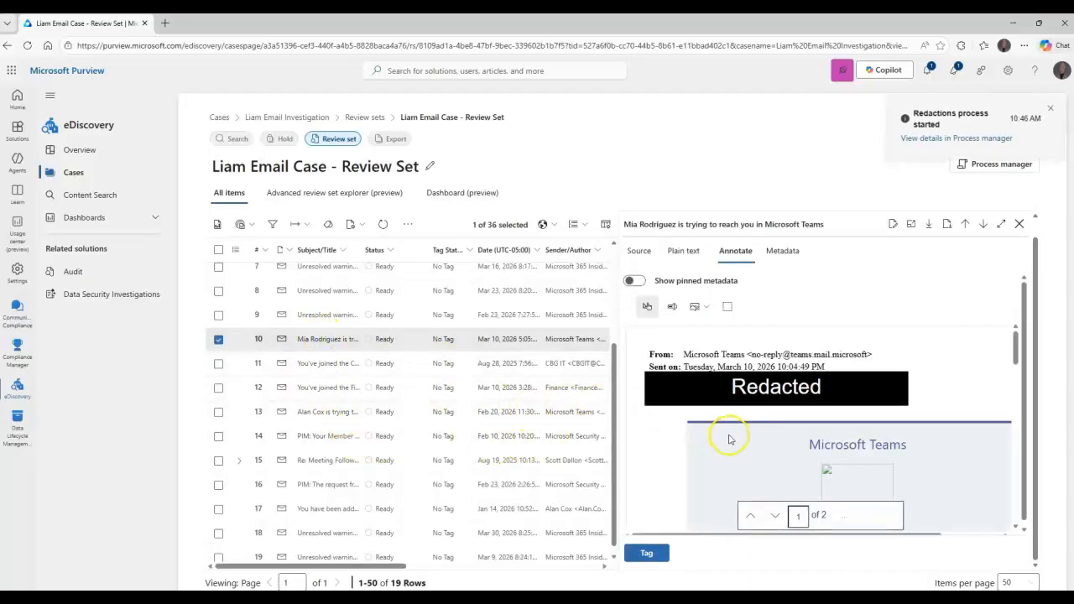
click(307, 365)
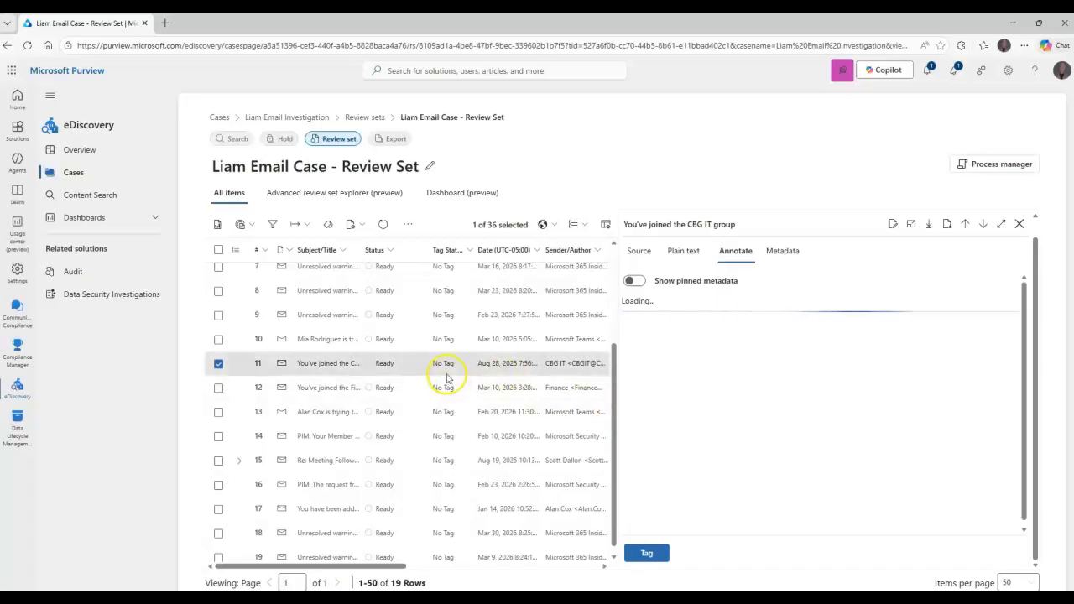
scroll(447, 378, down, 1)
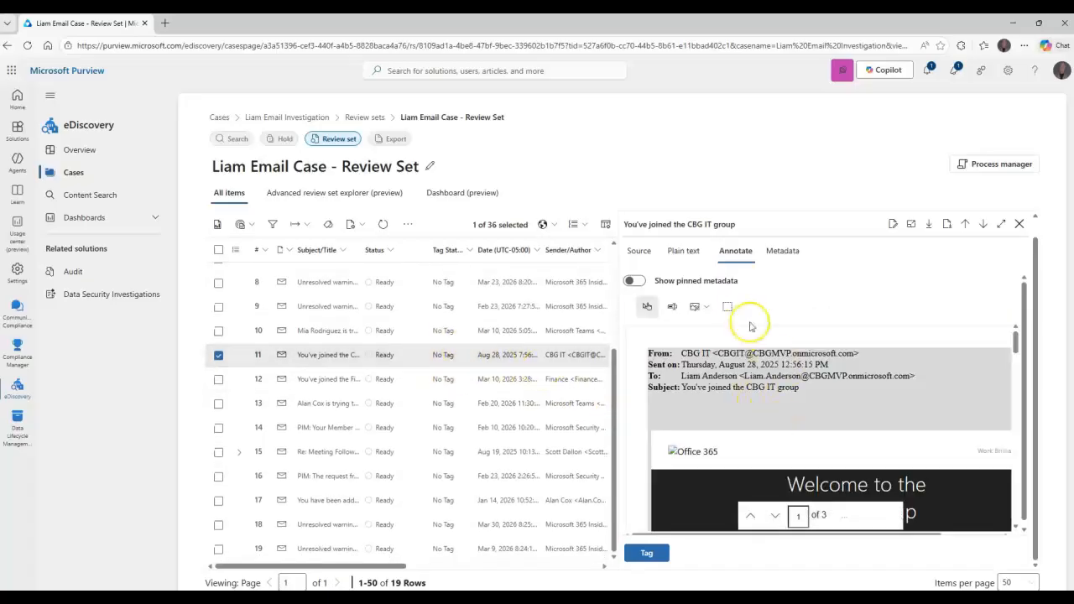
click(707, 307)
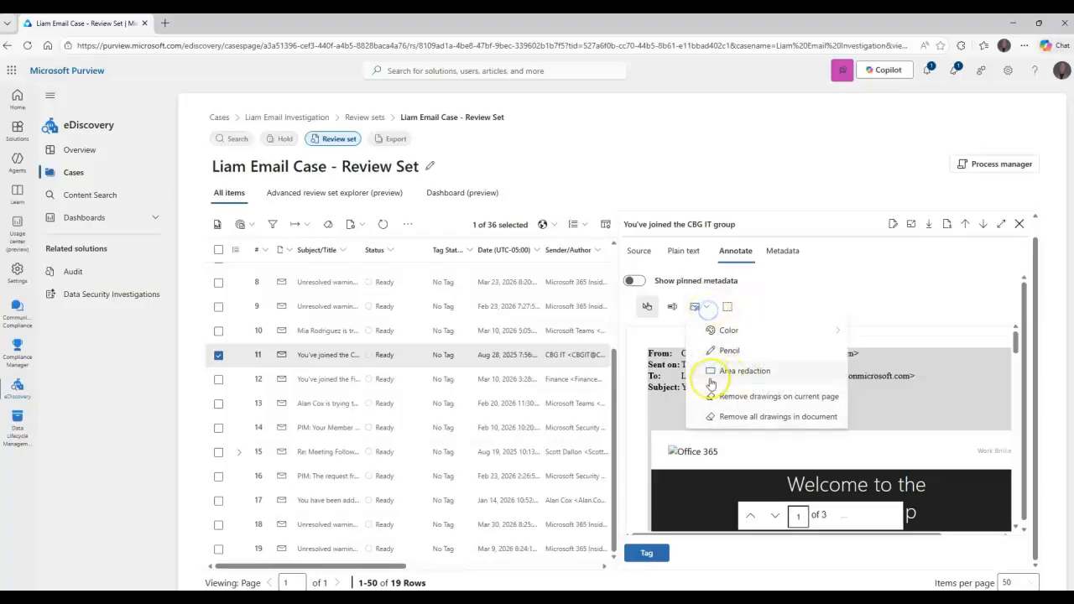
click(717, 379)
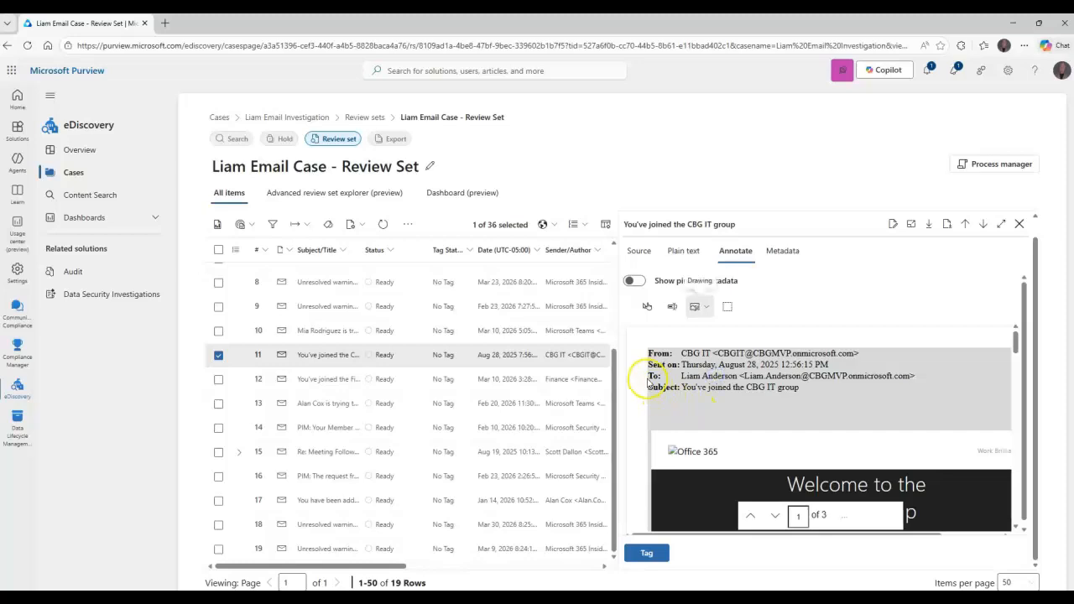
drag(648, 374, 928, 399)
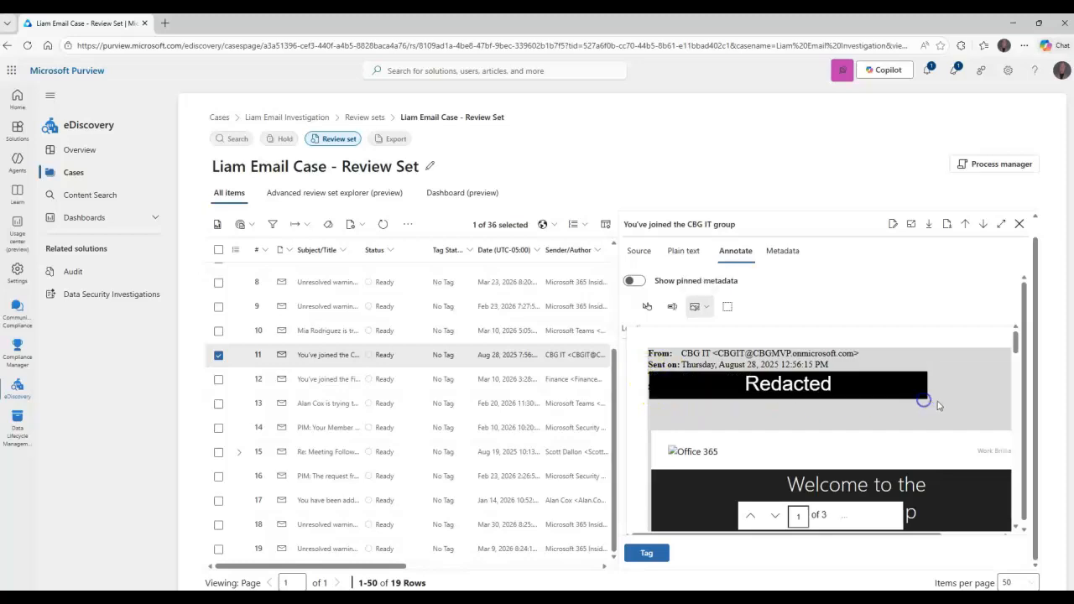
Reopen item 10 and compare its annotated, plain text and source views to check where the redaction applies
click(343, 309)
click(335, 355)
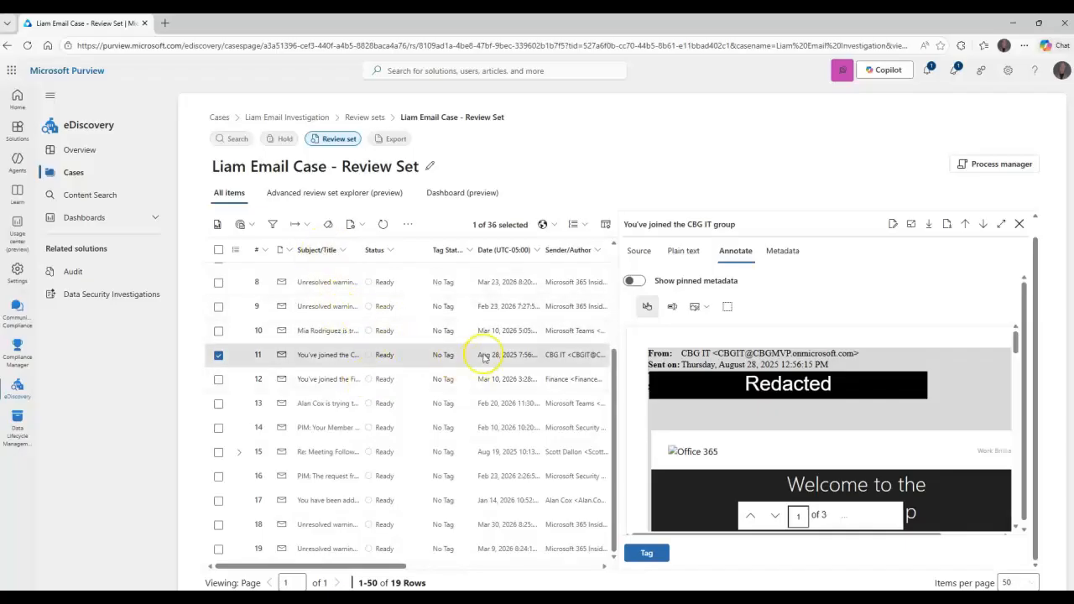
click(382, 331)
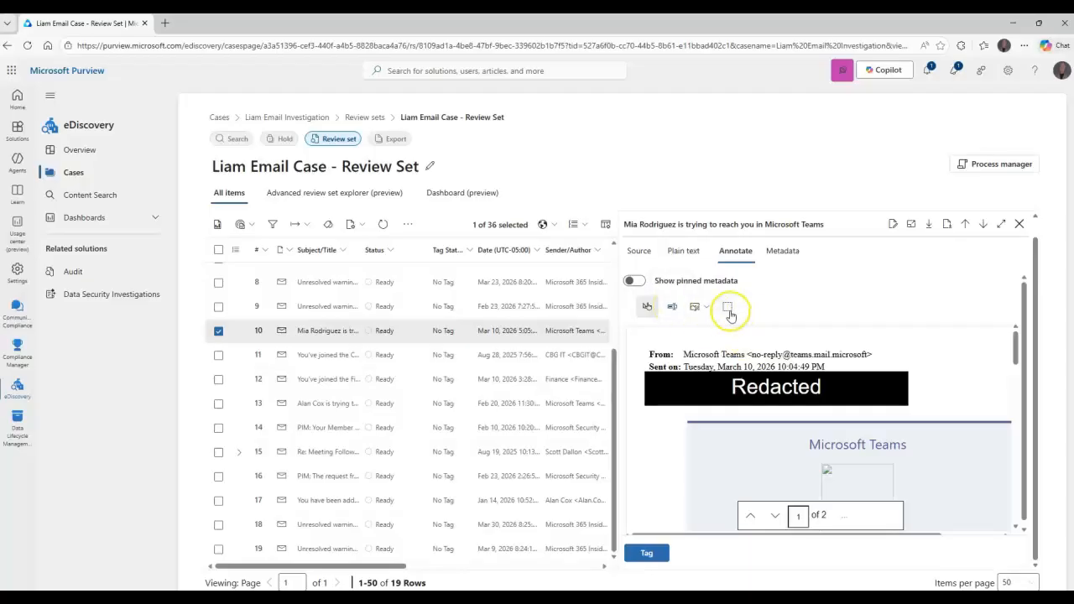
click(684, 251)
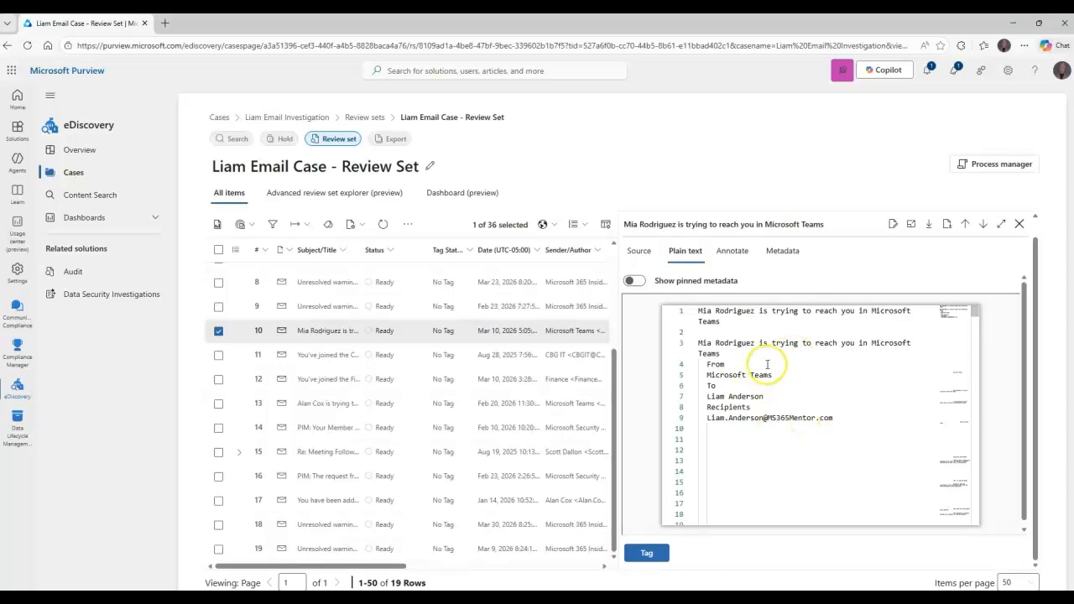
click(640, 251)
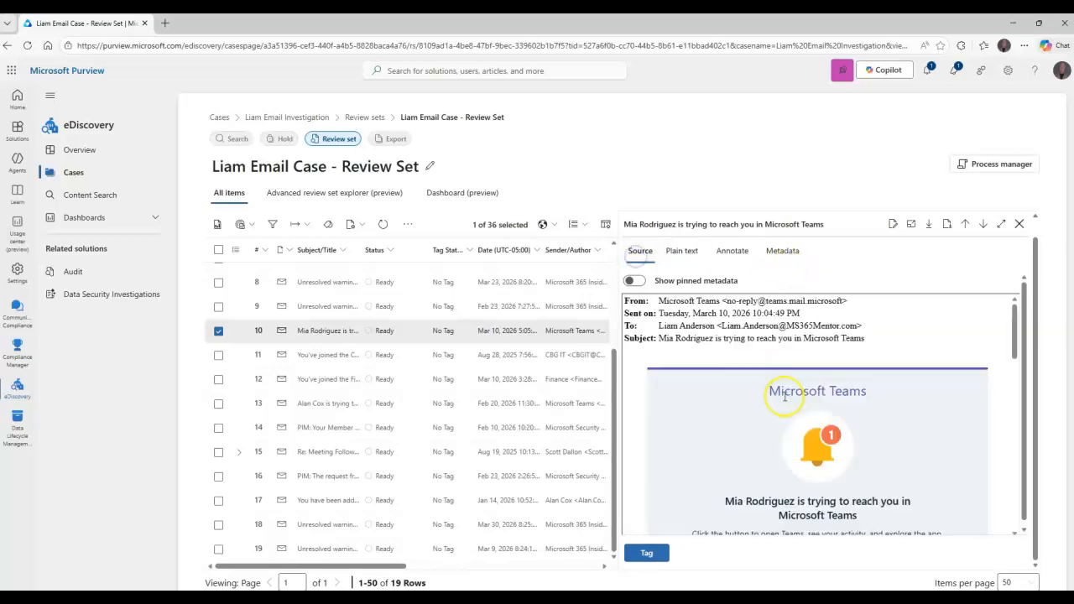
scroll(789, 387, down, 7)
scroll(710, 384, up, 7)
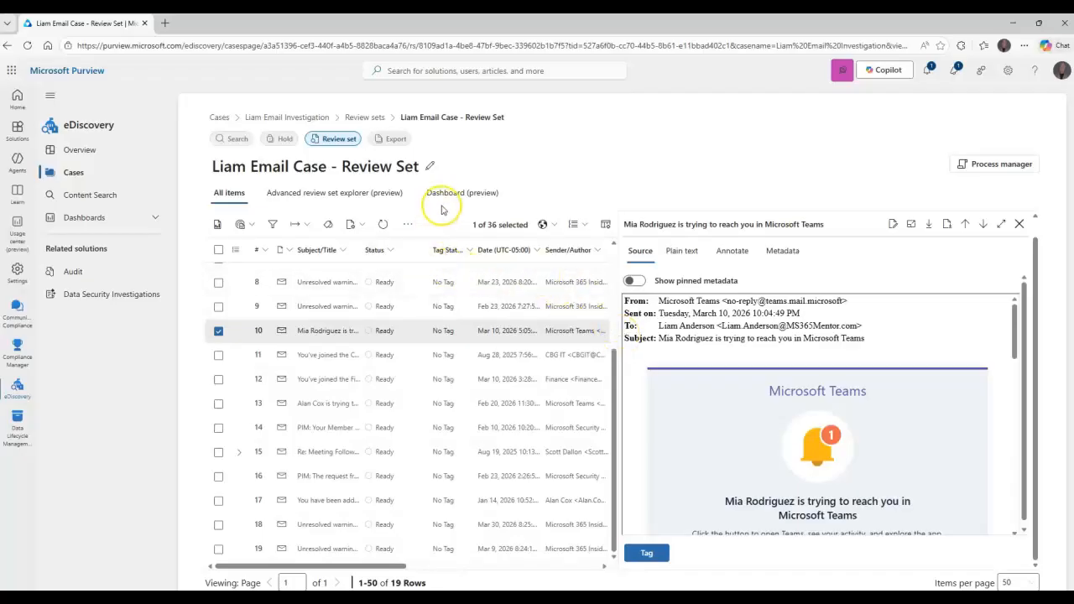
scroll(418, 310, up, 3)
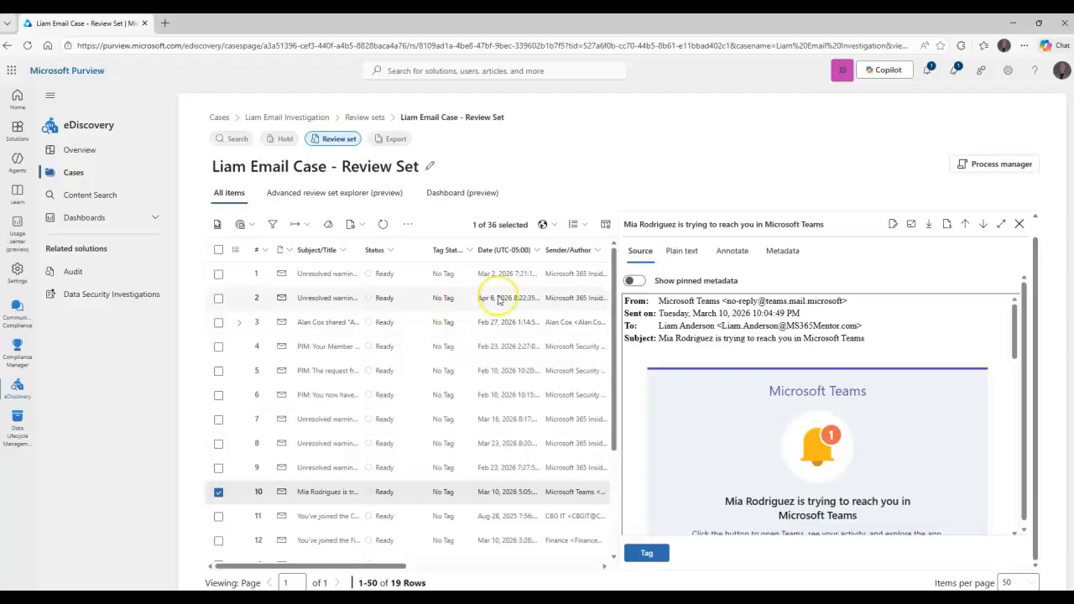
Create a hold policy in the case, named with the custodian's first name followed by "Email Case Hold", and remove its default Keywords condition
scroll(487, 375, down, 3)
scroll(487, 376, up, 3)
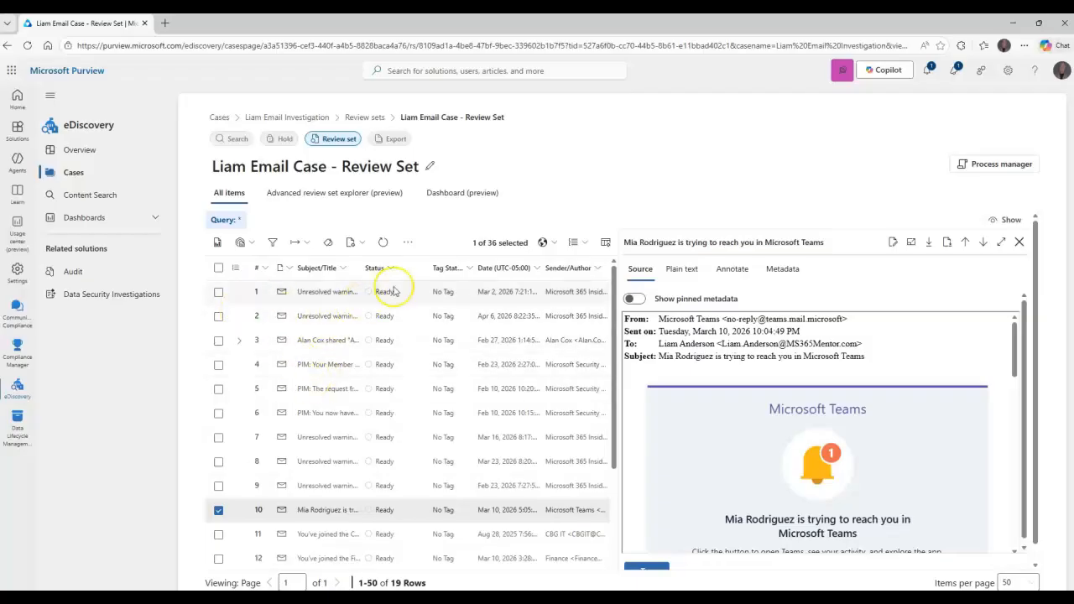
click(397, 141)
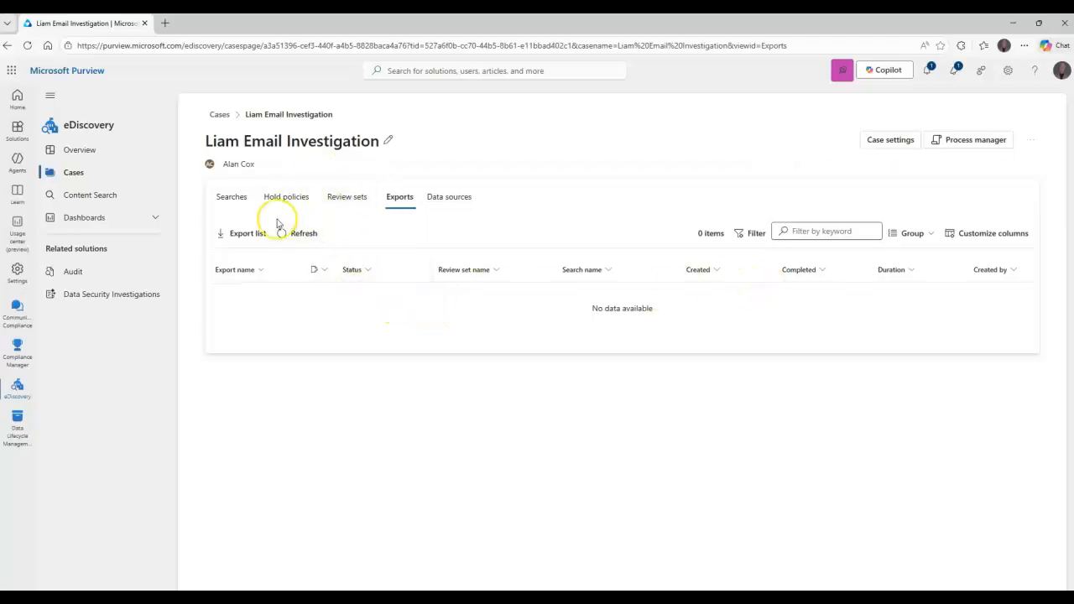
click(230, 199)
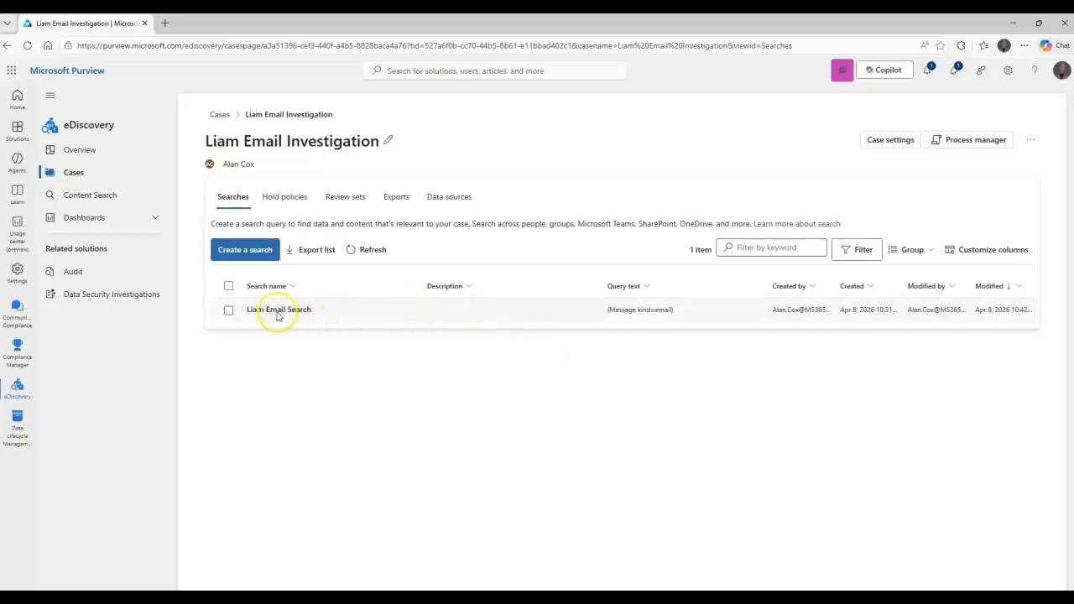
click(288, 200)
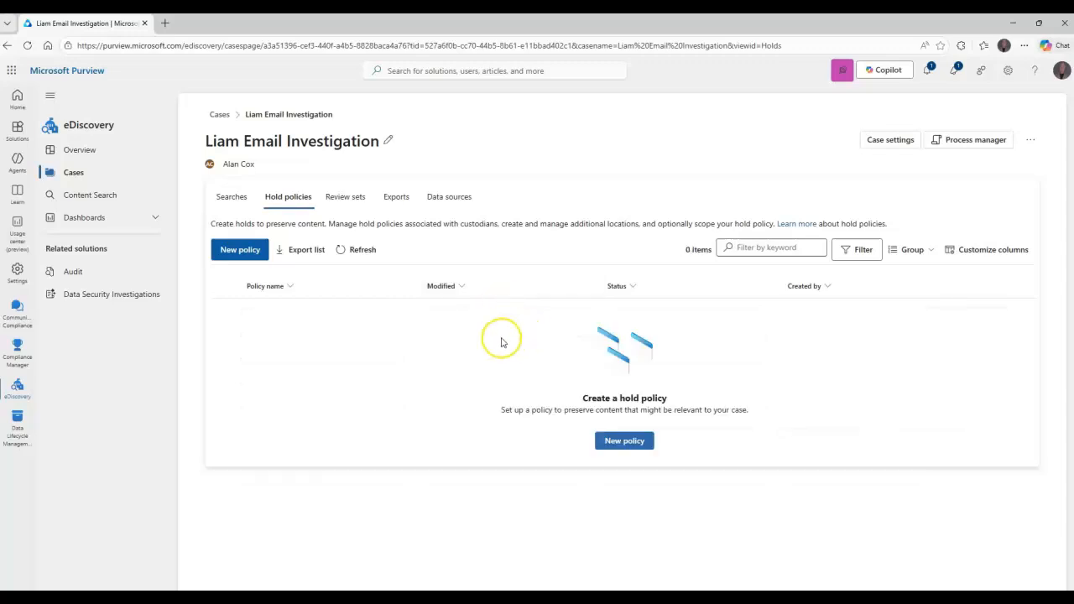
click(243, 252)
click(496, 299)
text(Li)
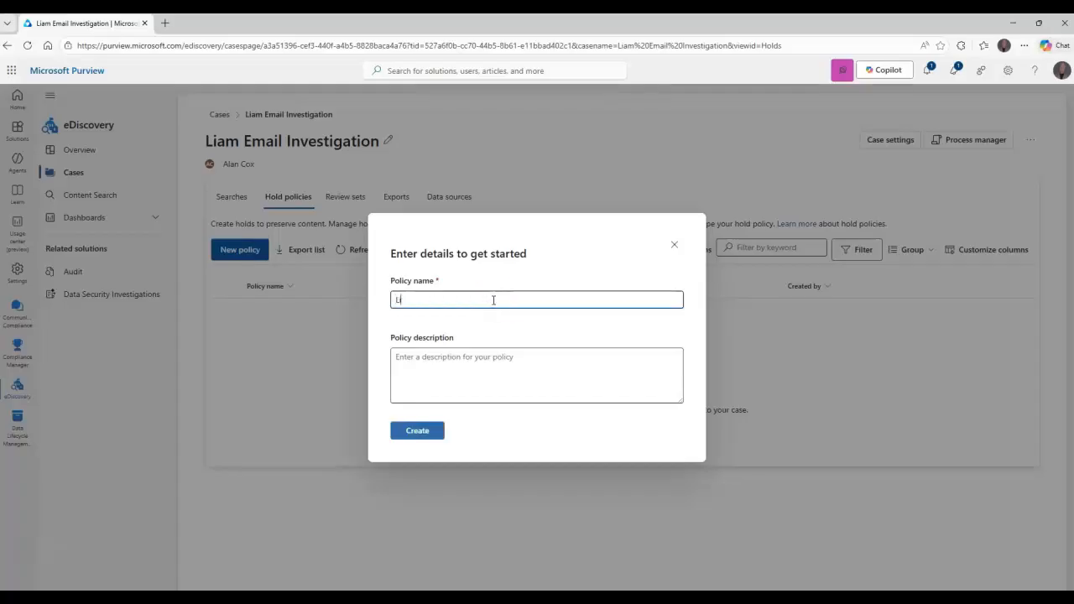
text(am Email Case Hold)
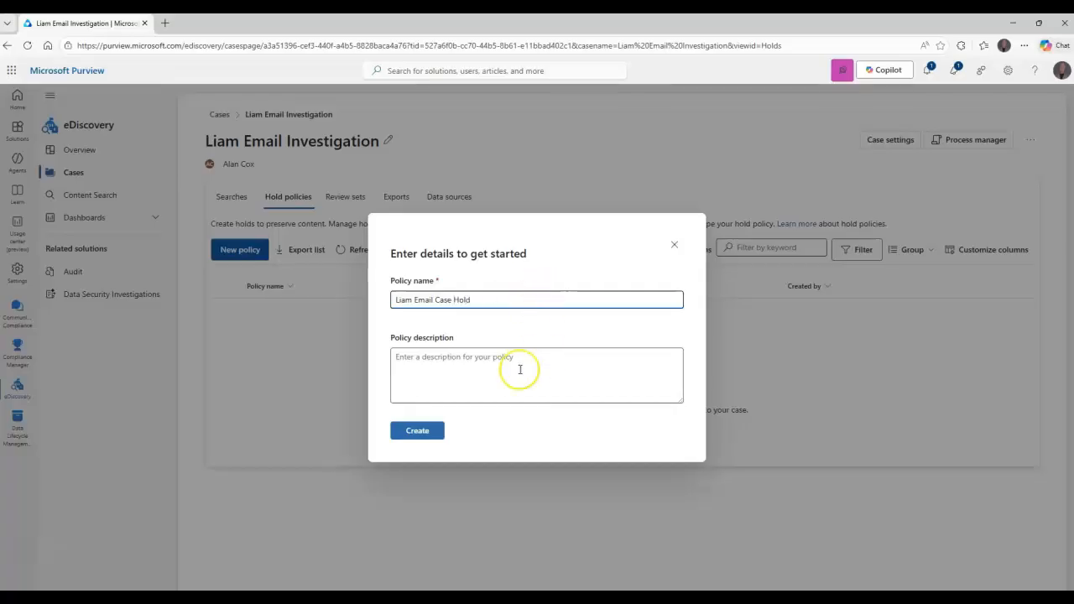
click(418, 430)
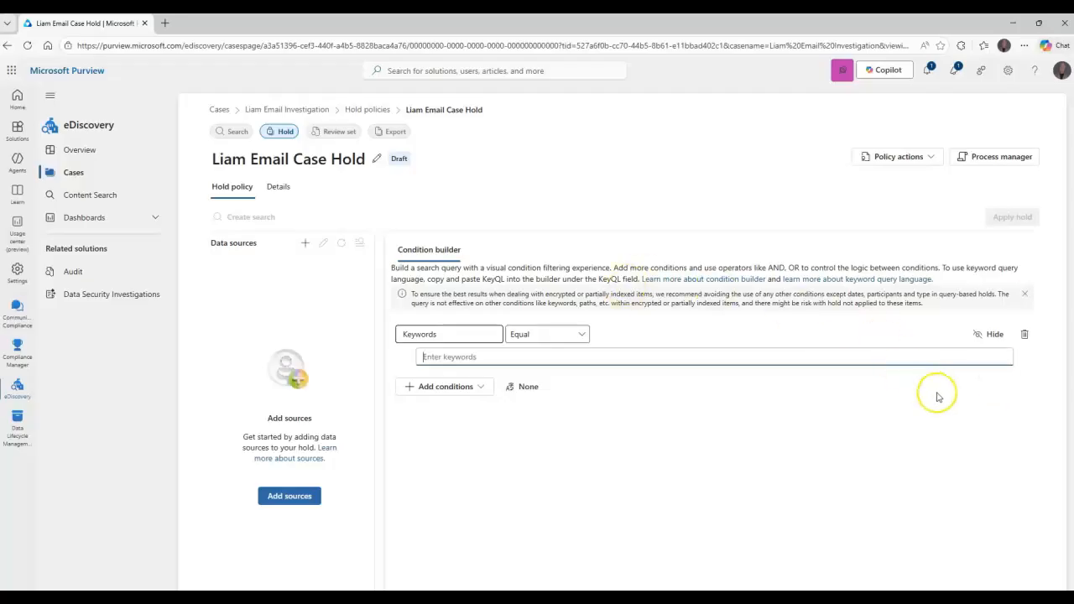
click(1024, 335)
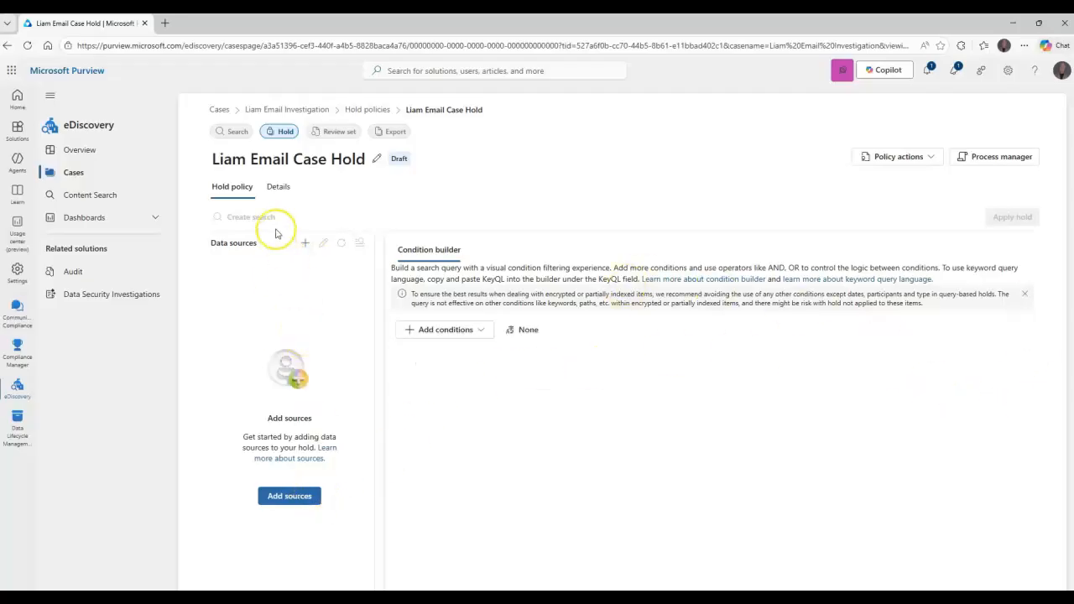
click(928, 159)
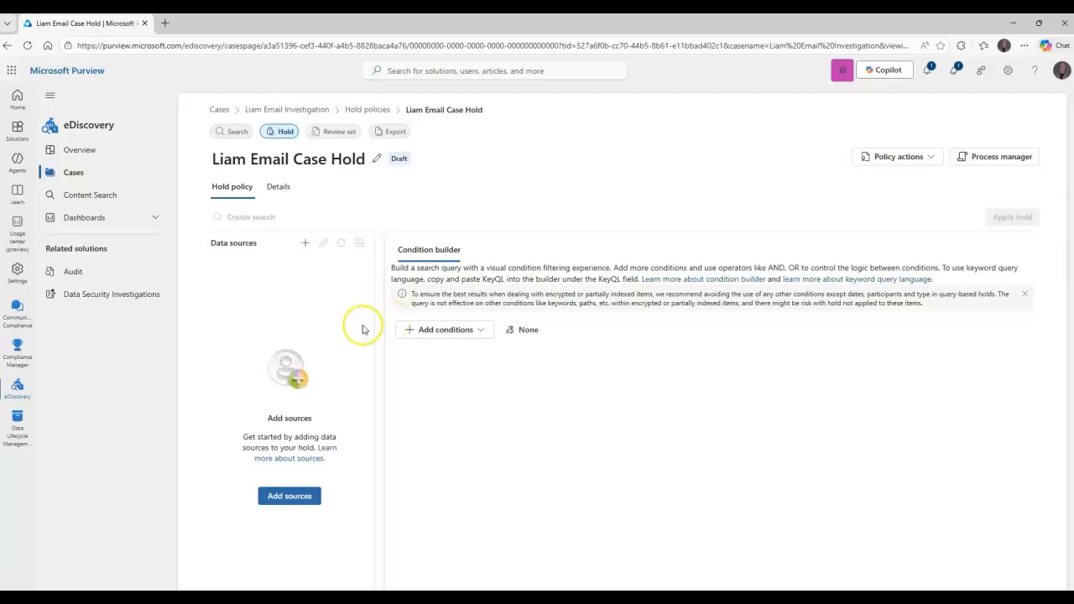
Add the custodian as the hold's data source with mailboxes only, setting the source scope to all sources in this case
click(289, 495)
click(760, 207)
text(lia)
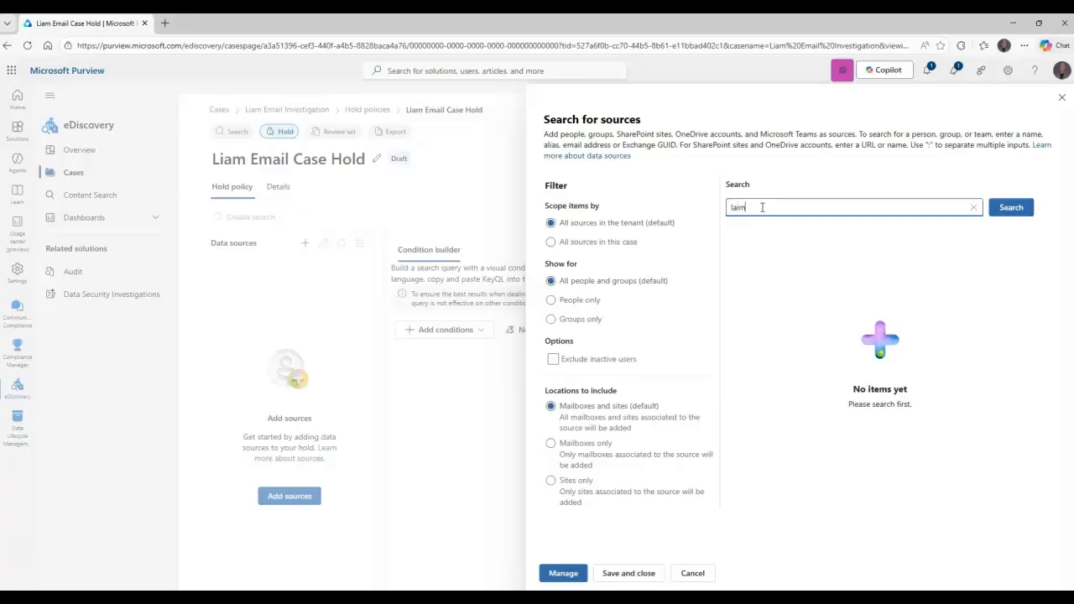
text(m)
click(1011, 208)
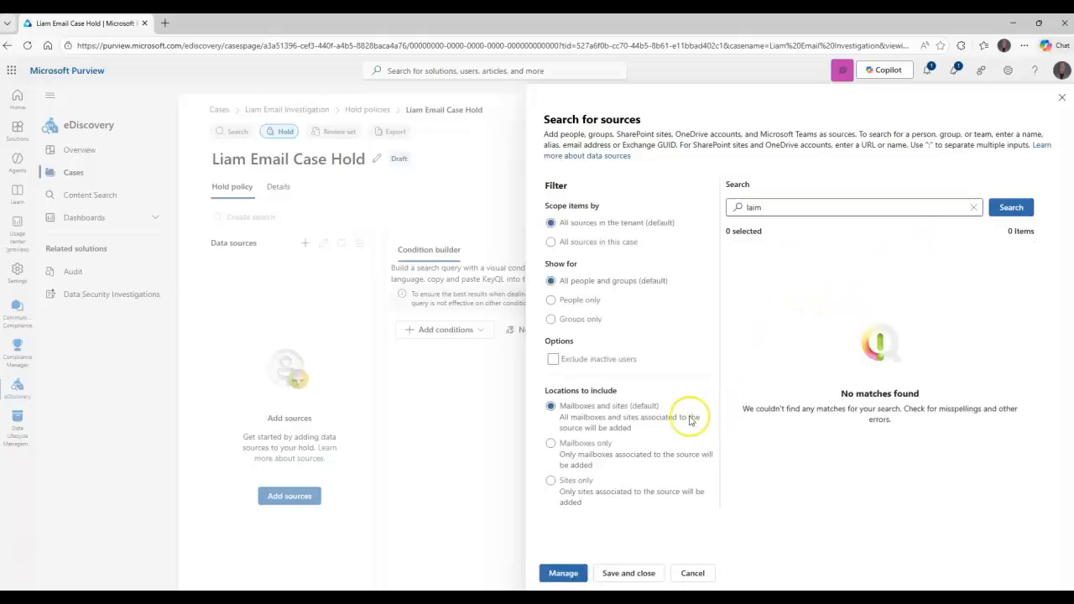
click(593, 446)
click(788, 207)
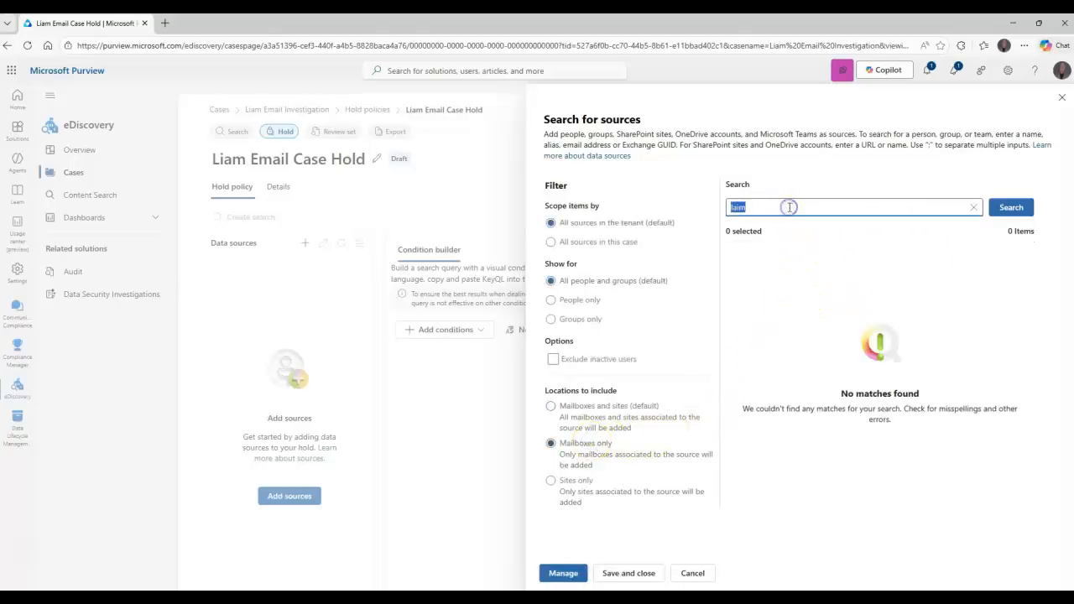
key(Return)
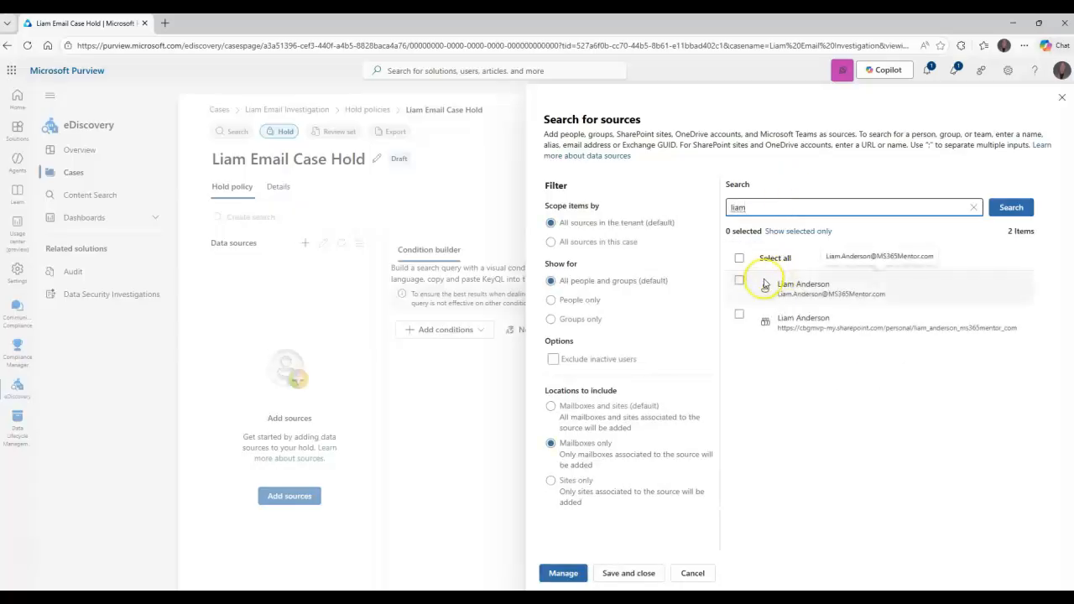
click(760, 282)
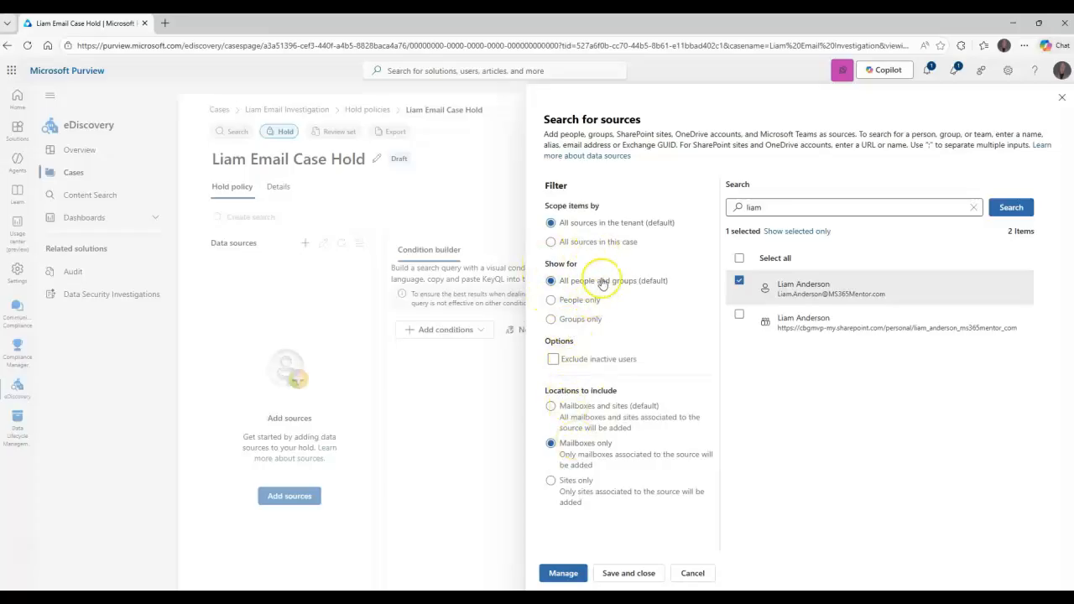
click(604, 241)
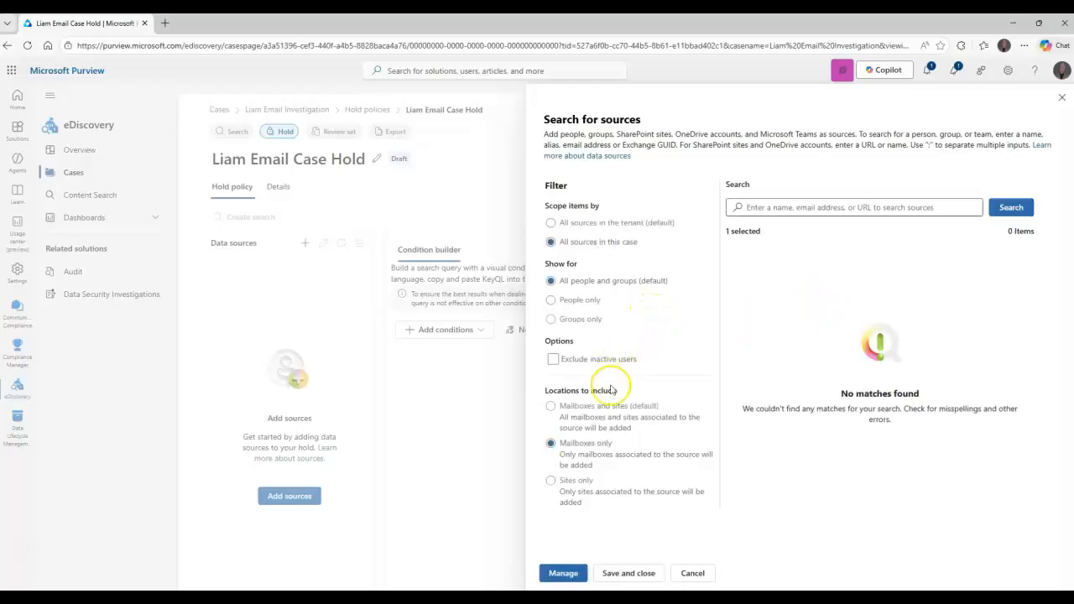
click(629, 573)
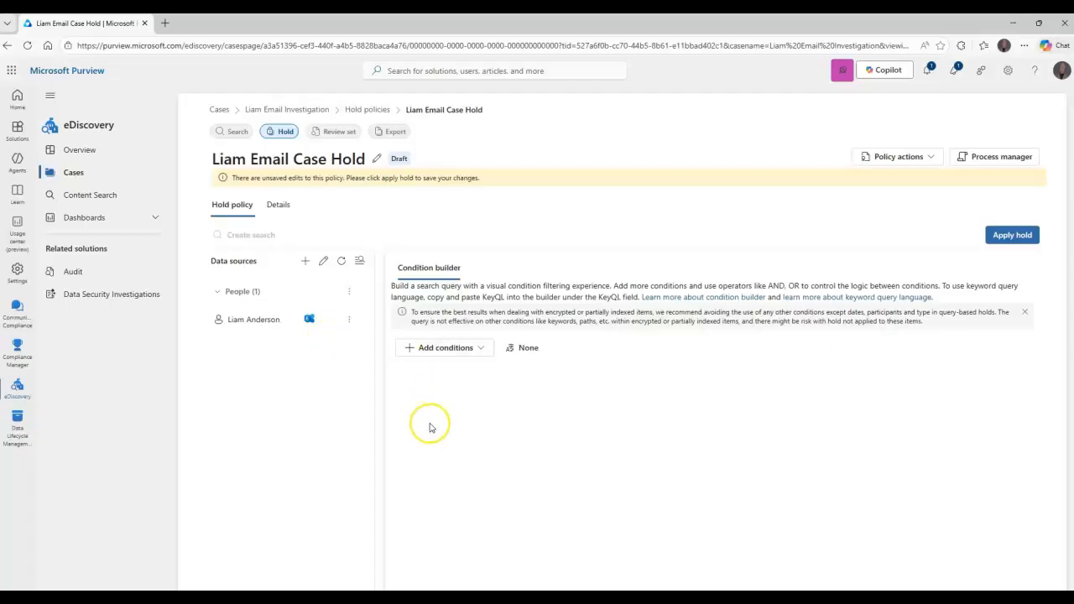
Add a condition limiting the hold to message kind containing any of Email, and apply the hold
click(478, 349)
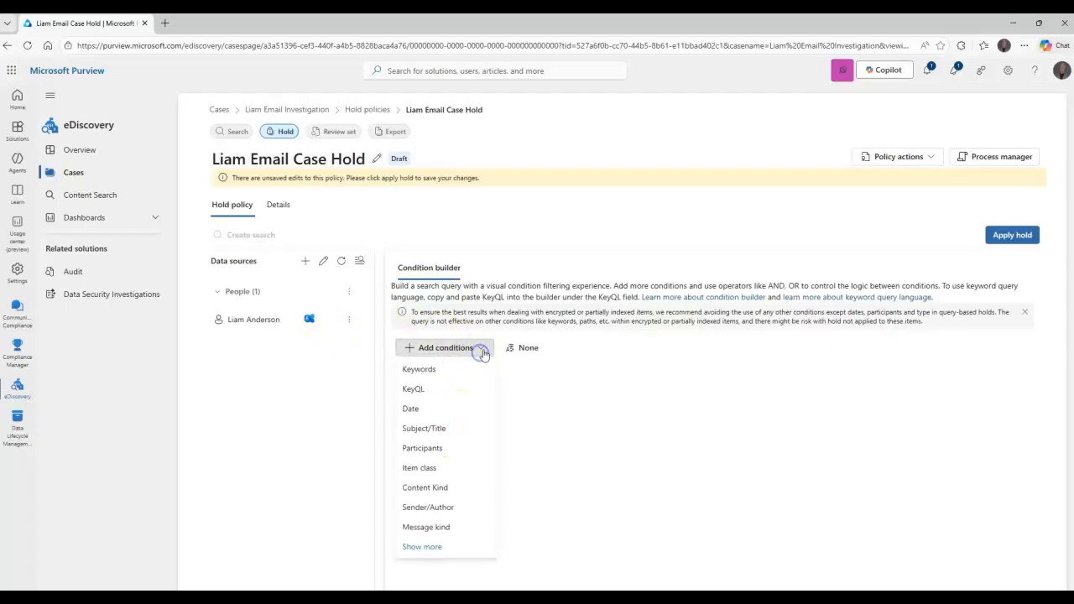
click(428, 527)
click(653, 354)
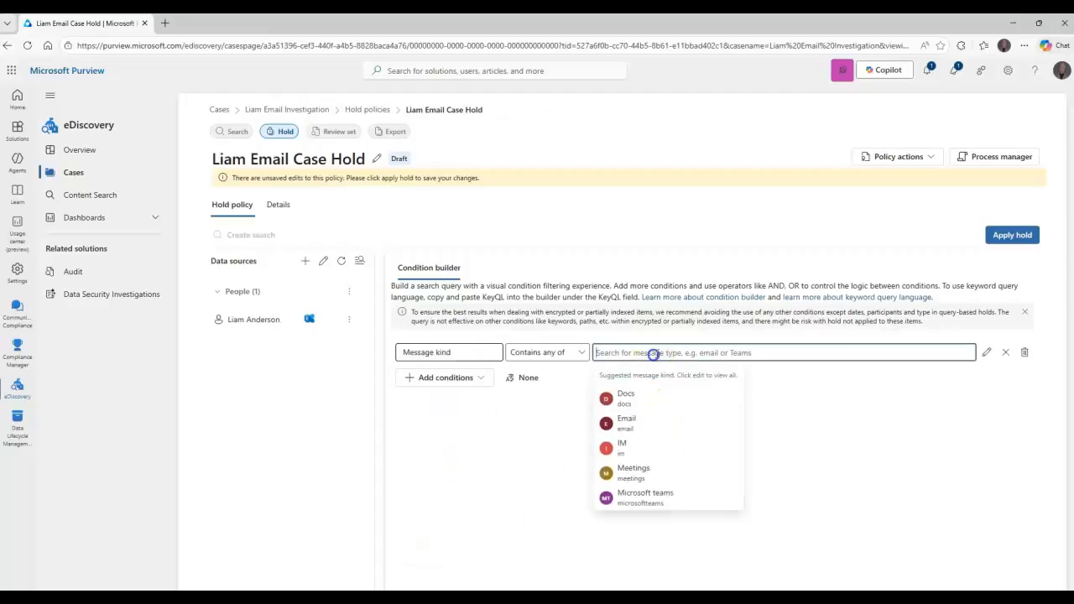
click(626, 421)
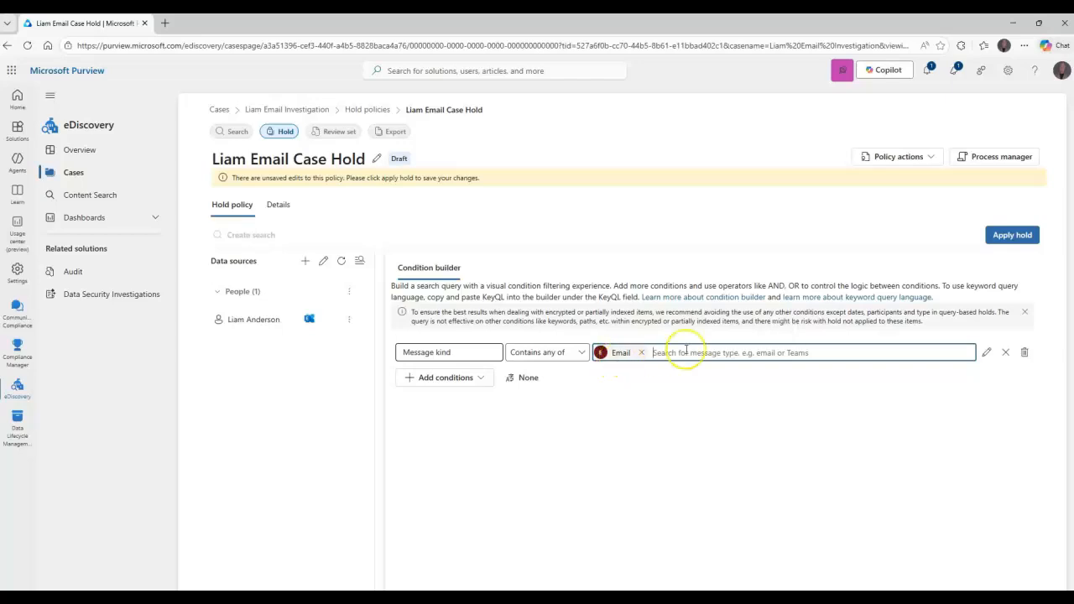
click(1000, 236)
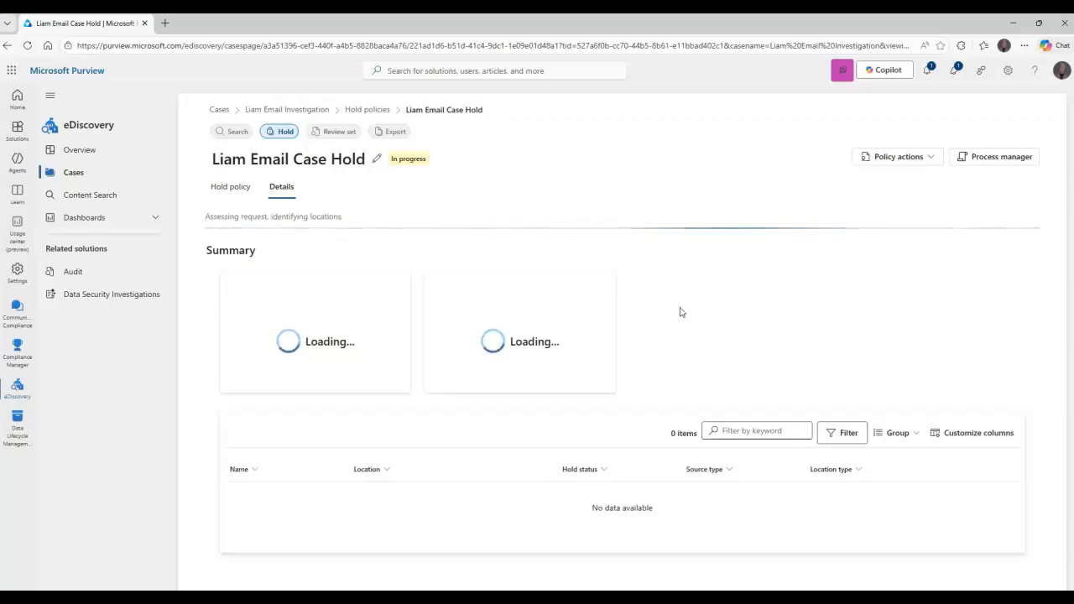
click(712, 291)
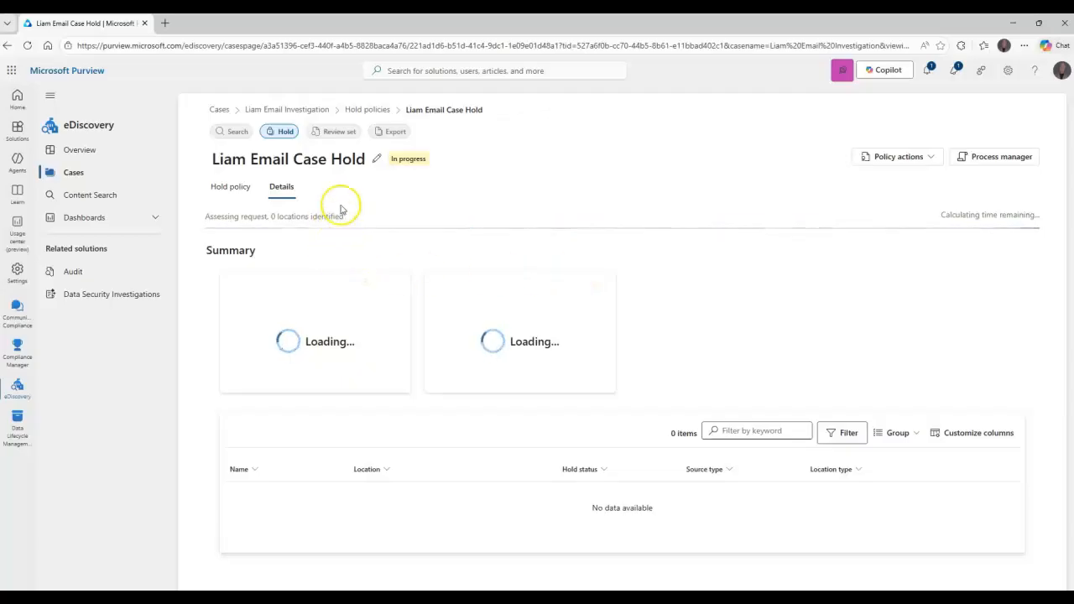
Start a draft hold from the case's existing email search and return to the case without applying it
click(232, 131)
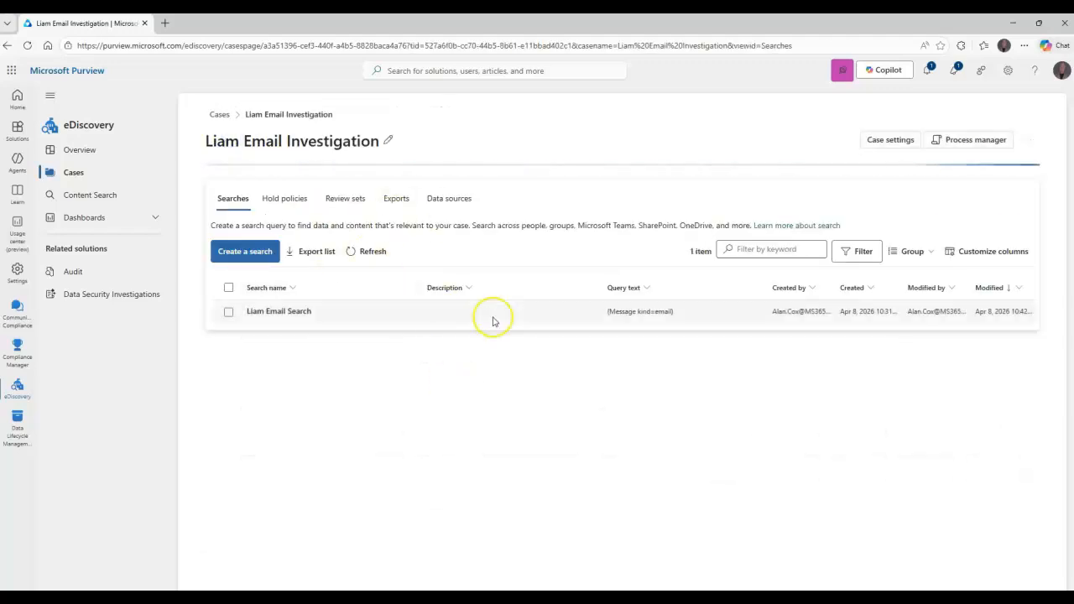
click(229, 311)
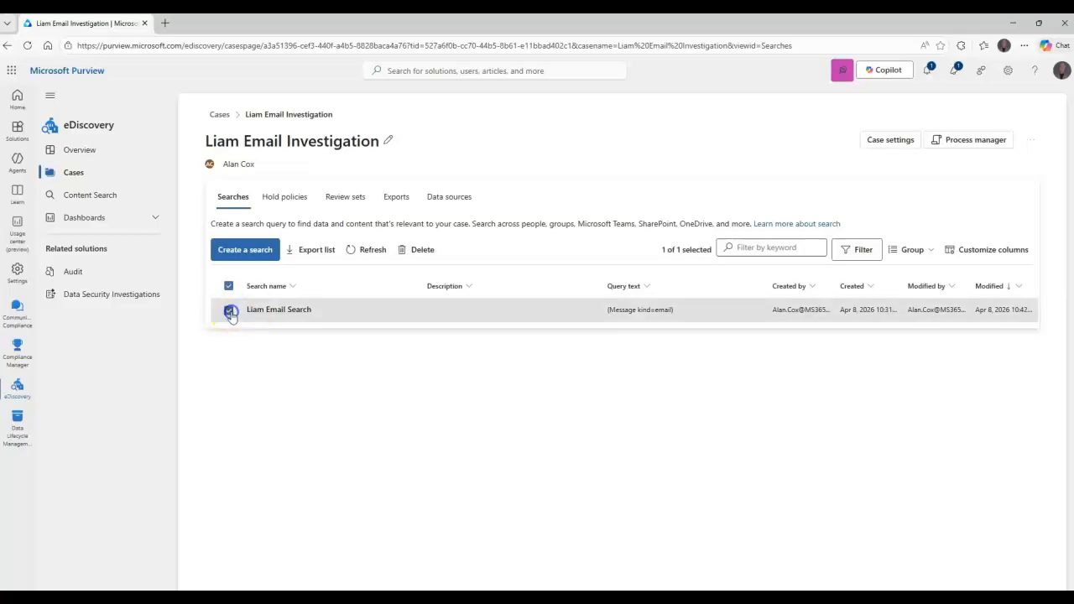
click(273, 310)
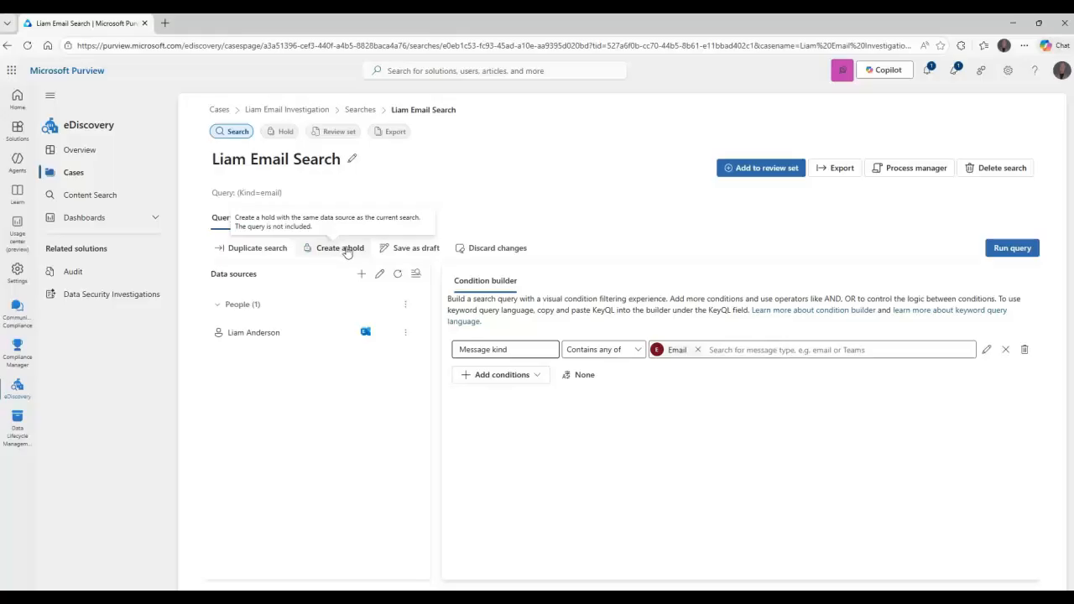
click(352, 250)
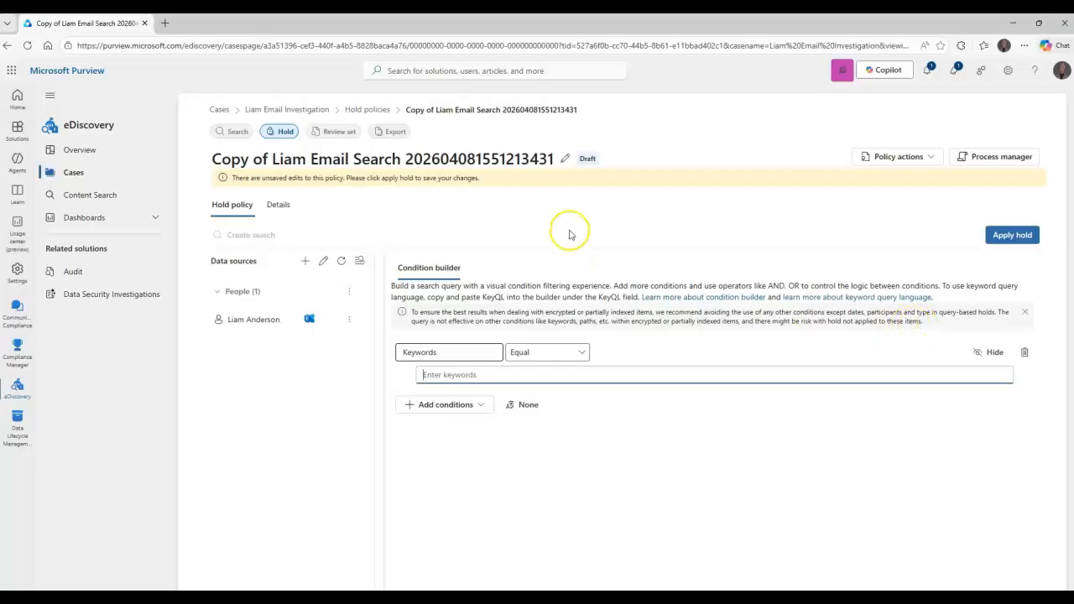
click(287, 110)
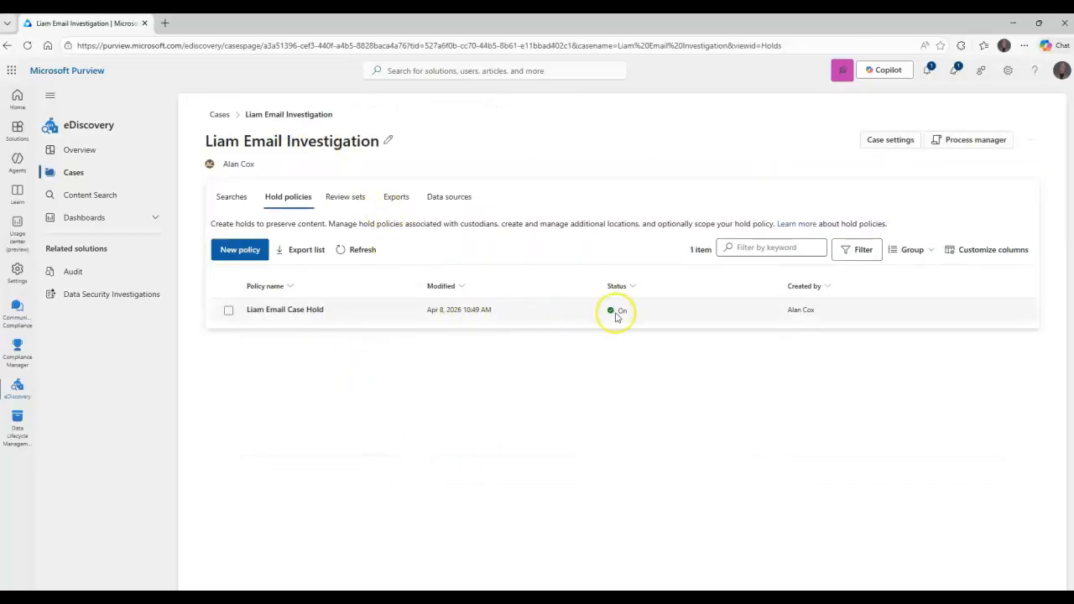
Review the applied hold policy's details, available policy actions, data source and condition
click(285, 311)
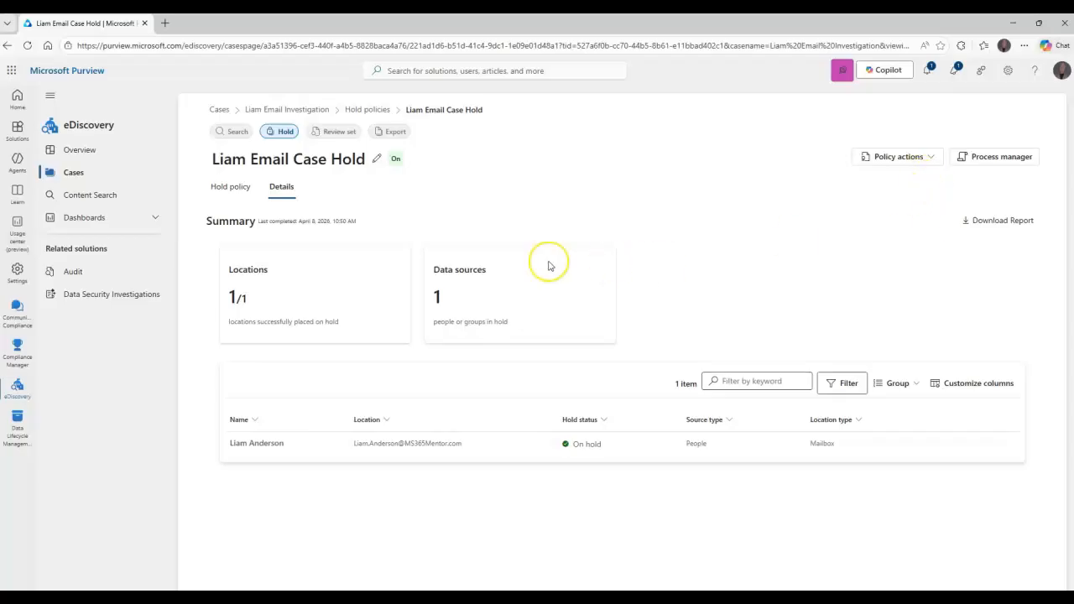
click(929, 156)
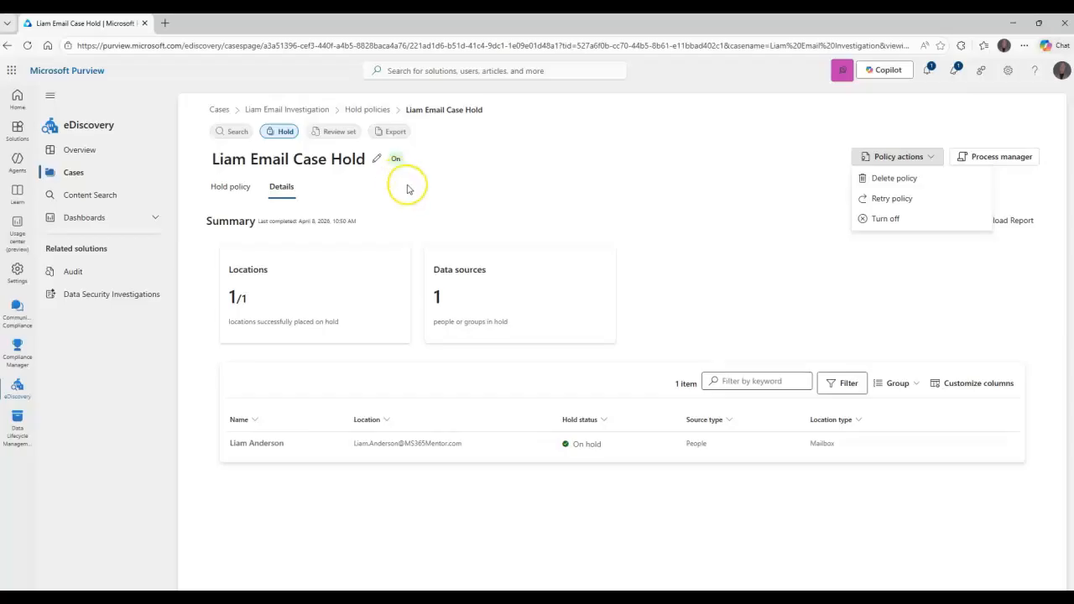
click(222, 187)
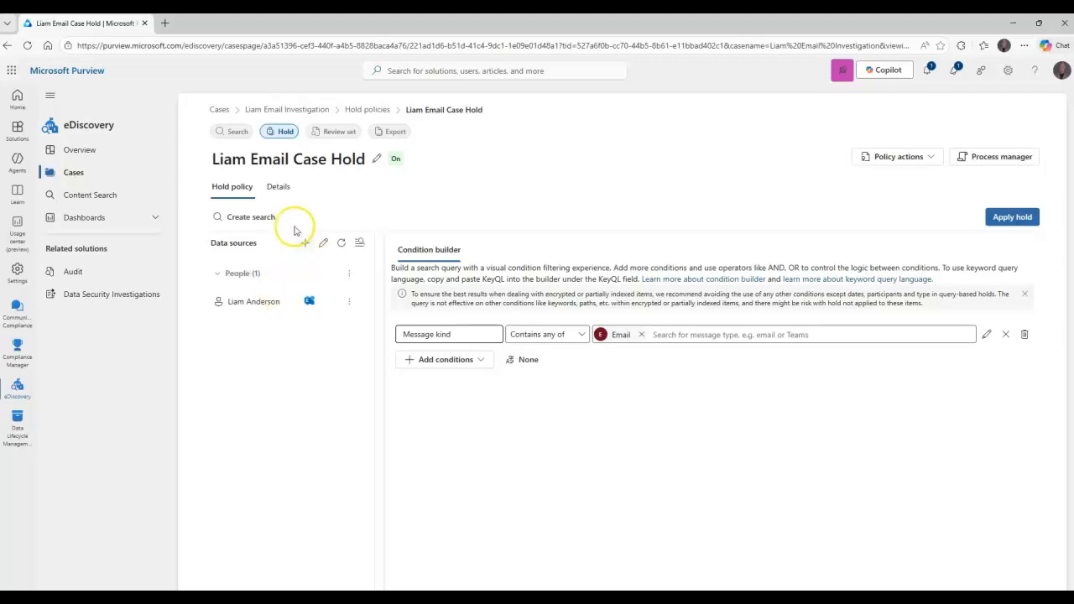
Review the export options for all listed items in the case's review set and leave without exporting
click(339, 131)
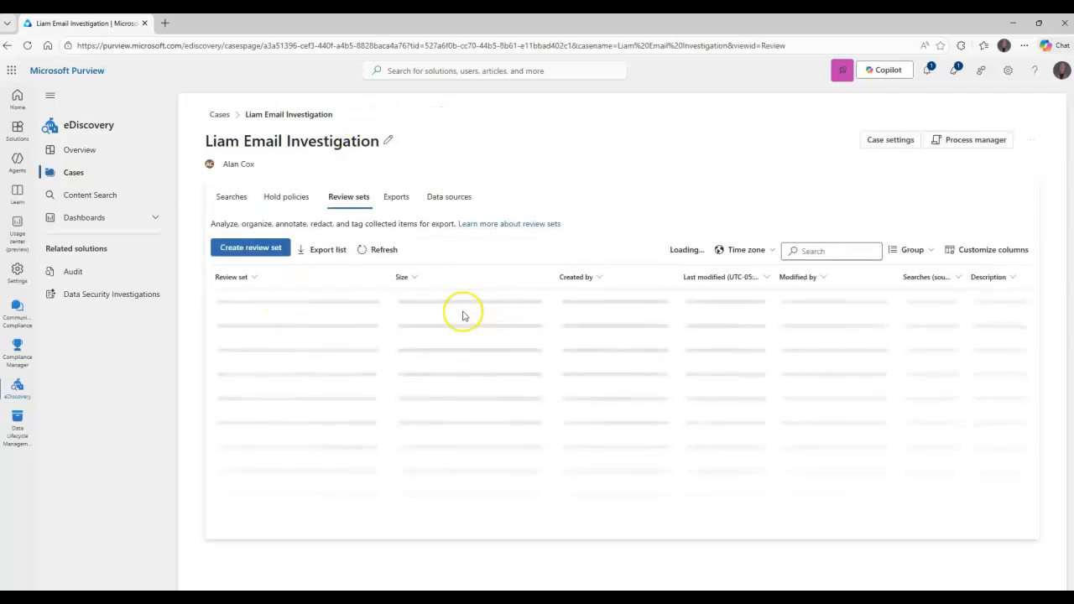
click(282, 302)
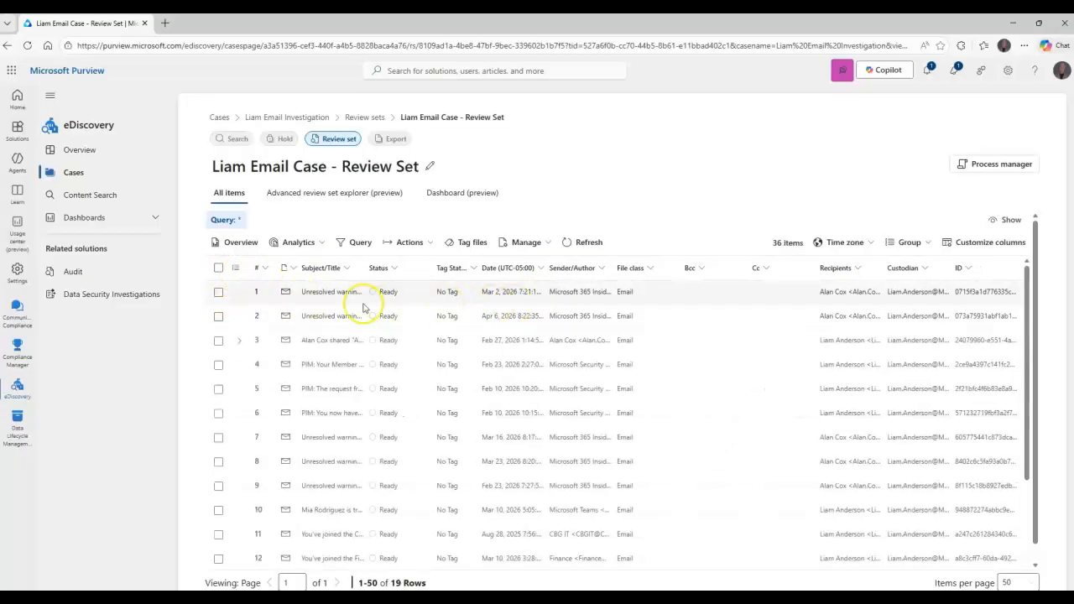
click(217, 267)
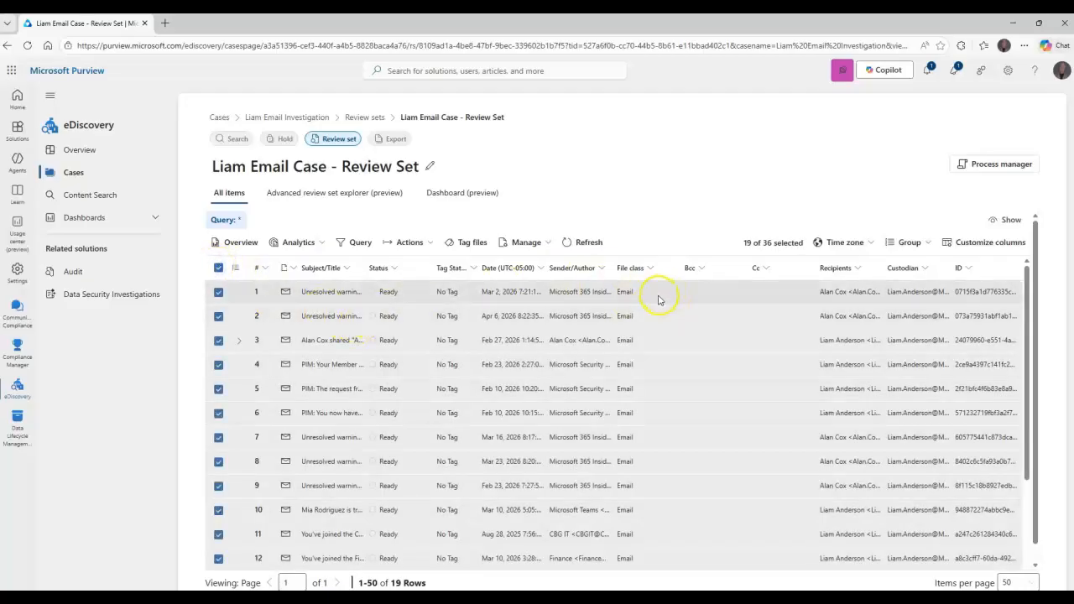
click(430, 243)
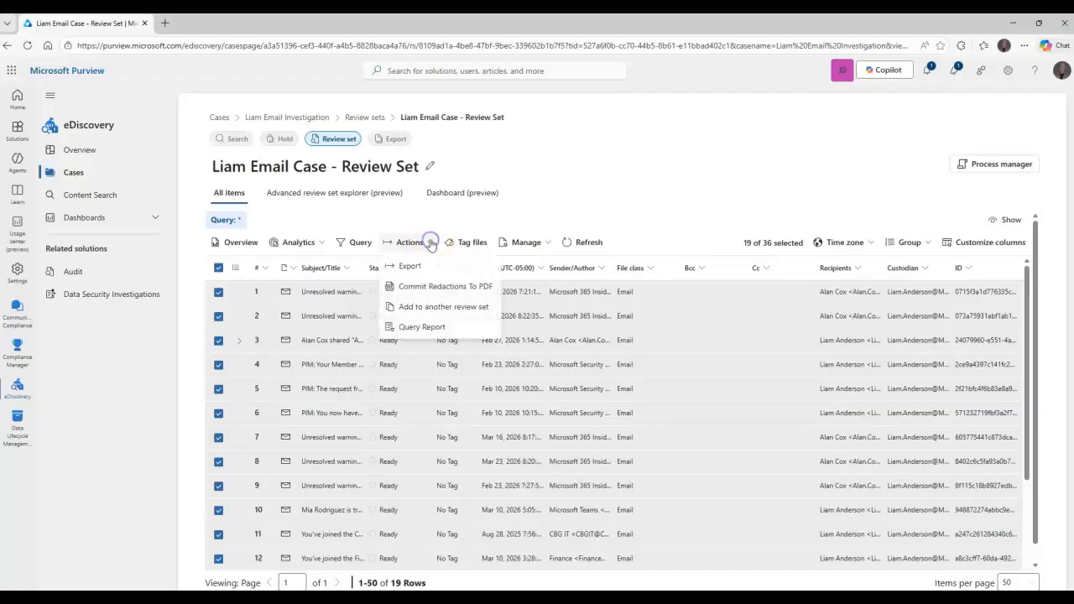
click(412, 267)
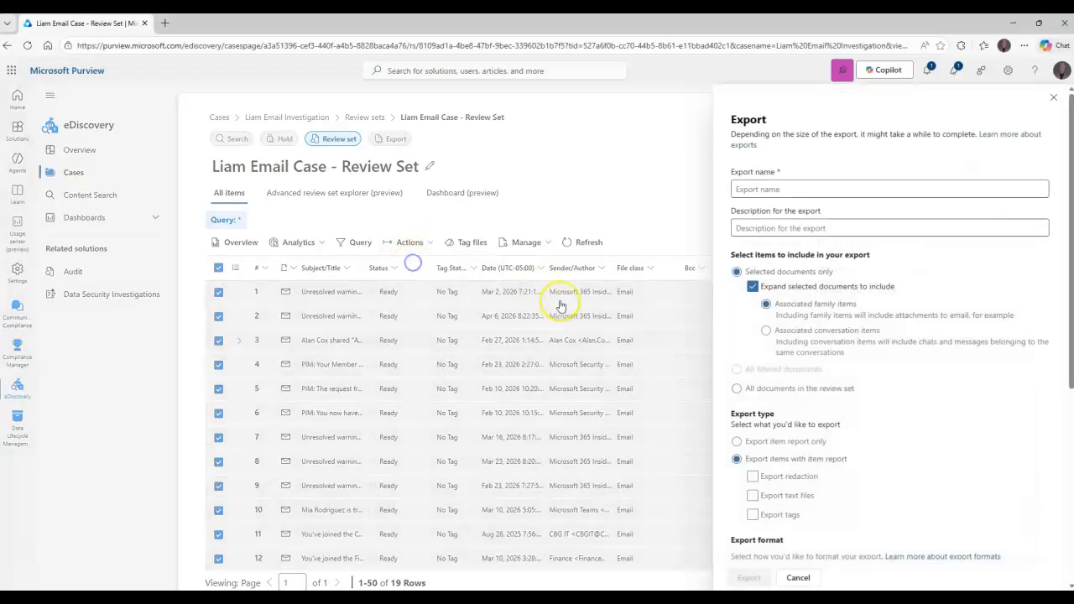
scroll(801, 454, down, 4)
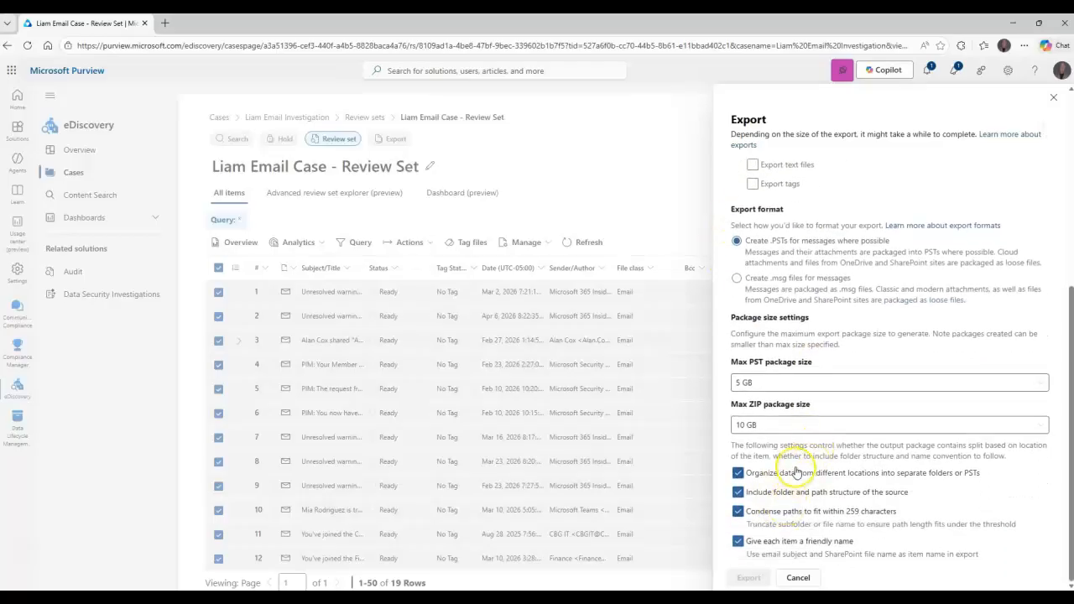
scroll(789, 466, up, 5)
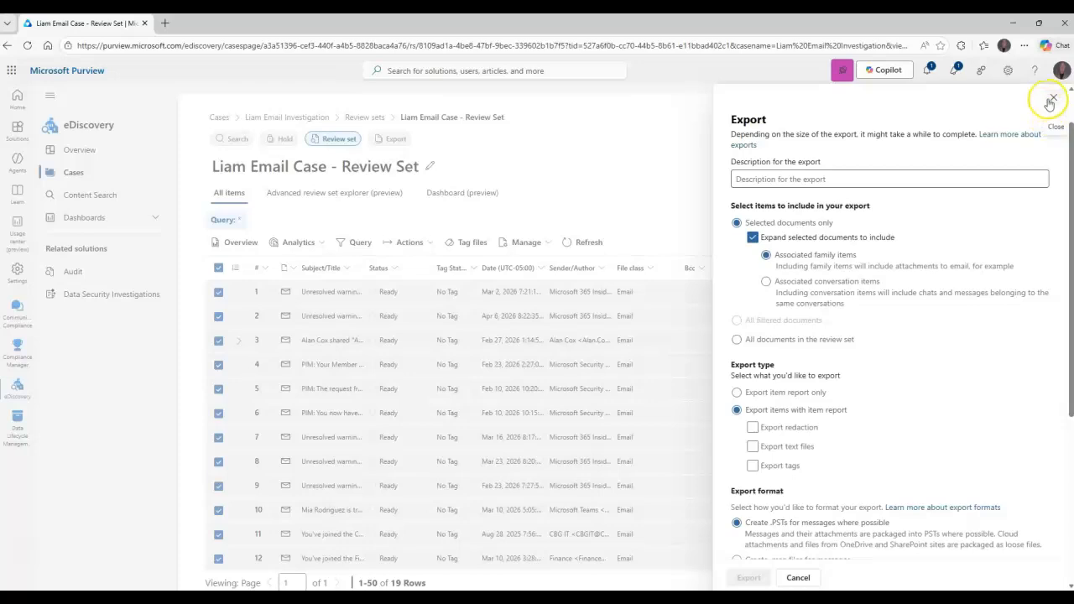
click(1050, 101)
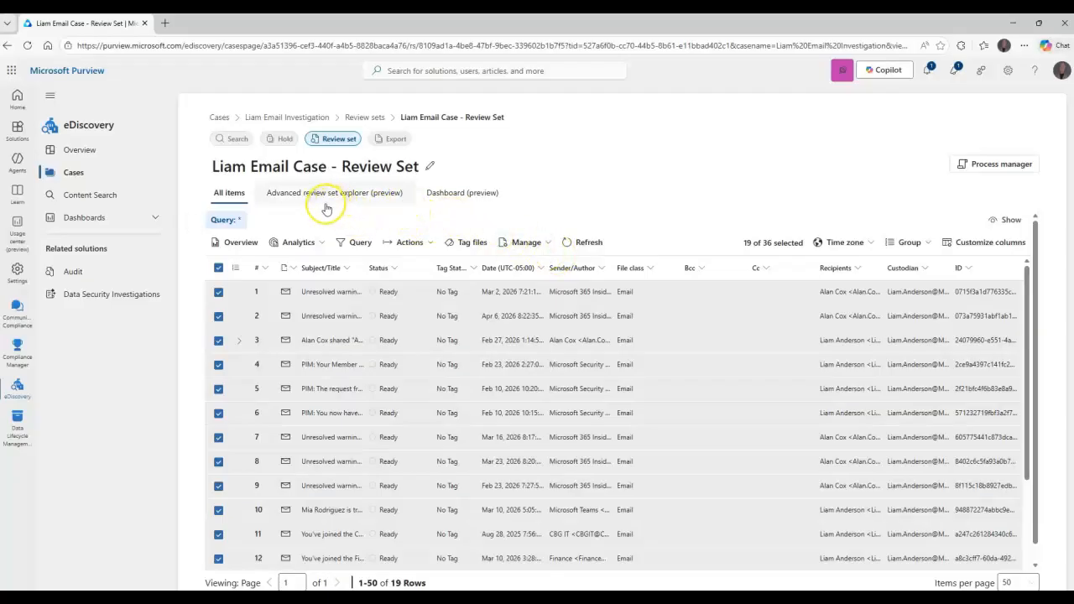
Try to close the active email investigation case from the case list
click(218, 116)
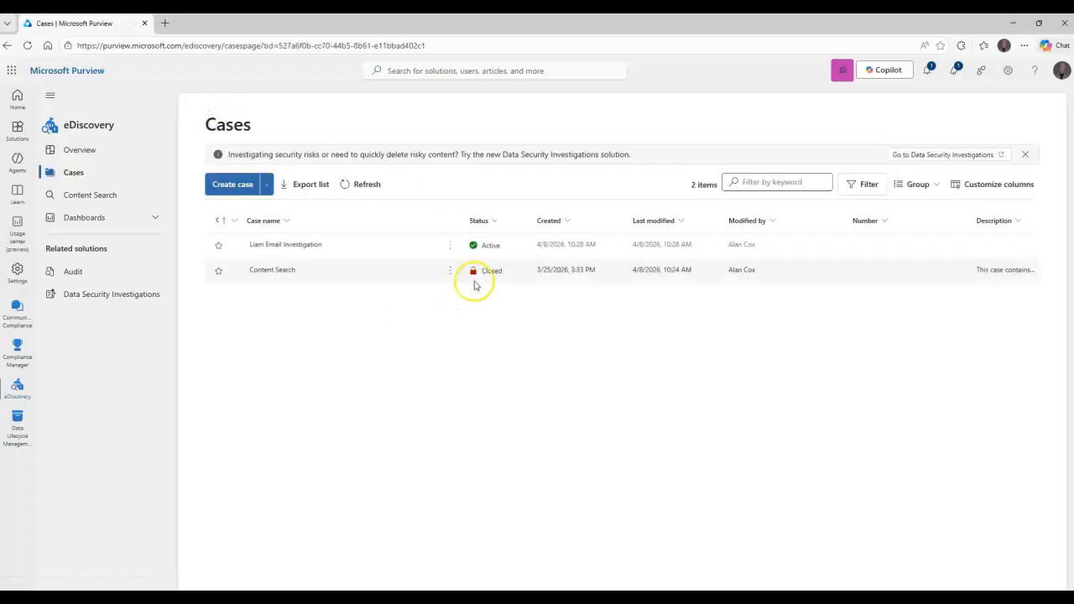
click(451, 244)
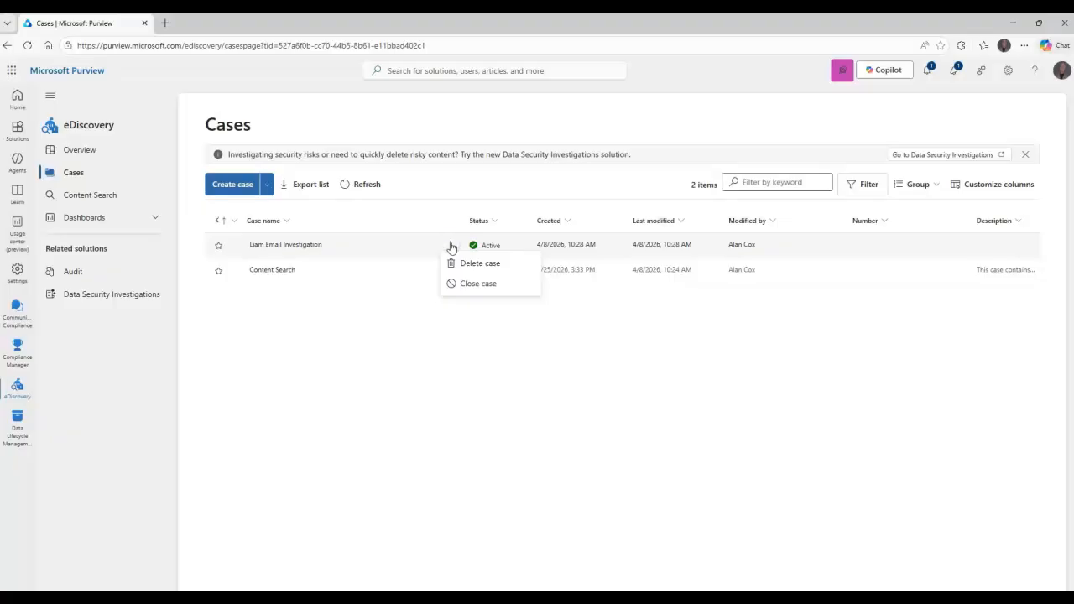
click(478, 283)
click(617, 345)
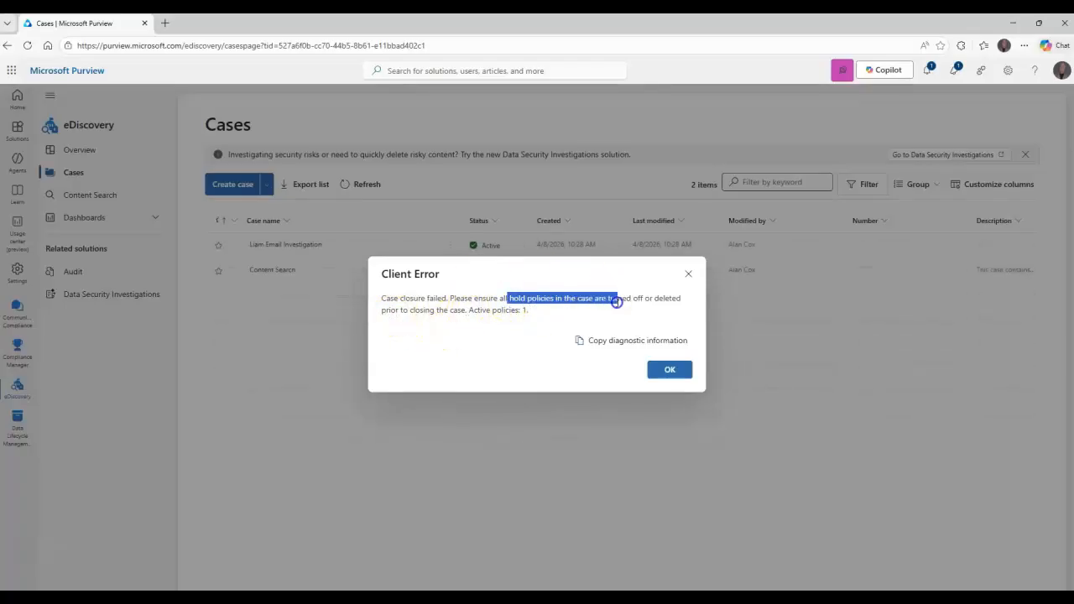
drag(617, 301, 683, 310)
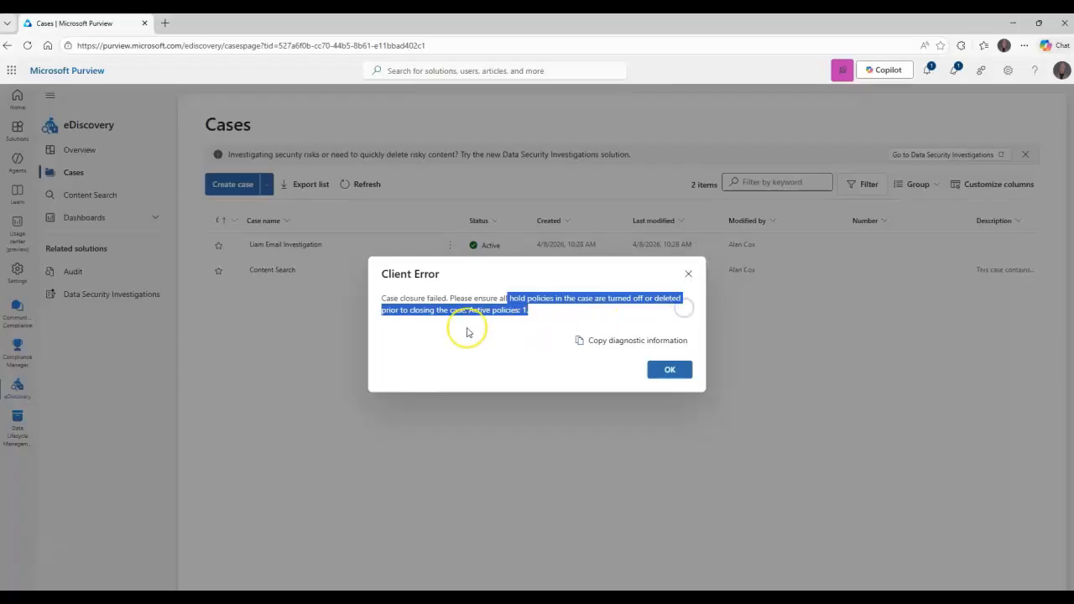
click(500, 315)
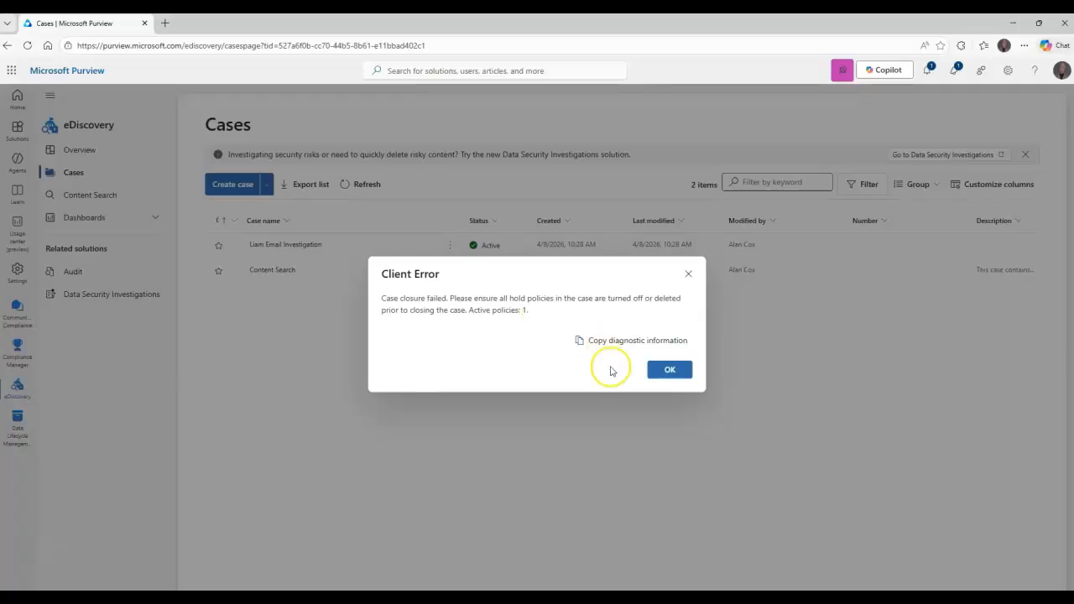
click(669, 369)
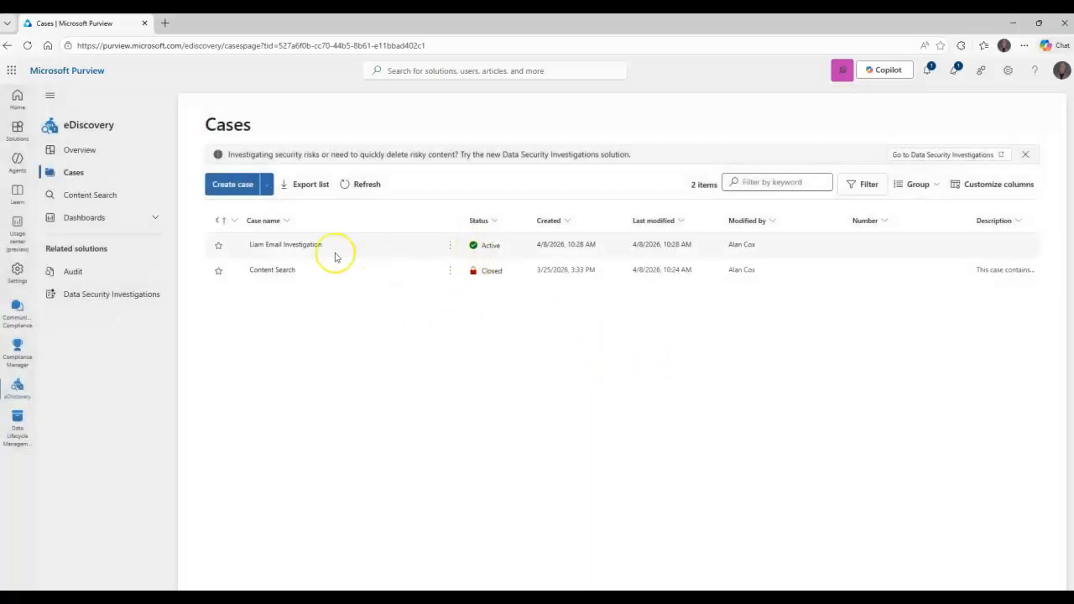
Turn off the email investigation case's hold policy and return to the case's list of hold policies
click(299, 244)
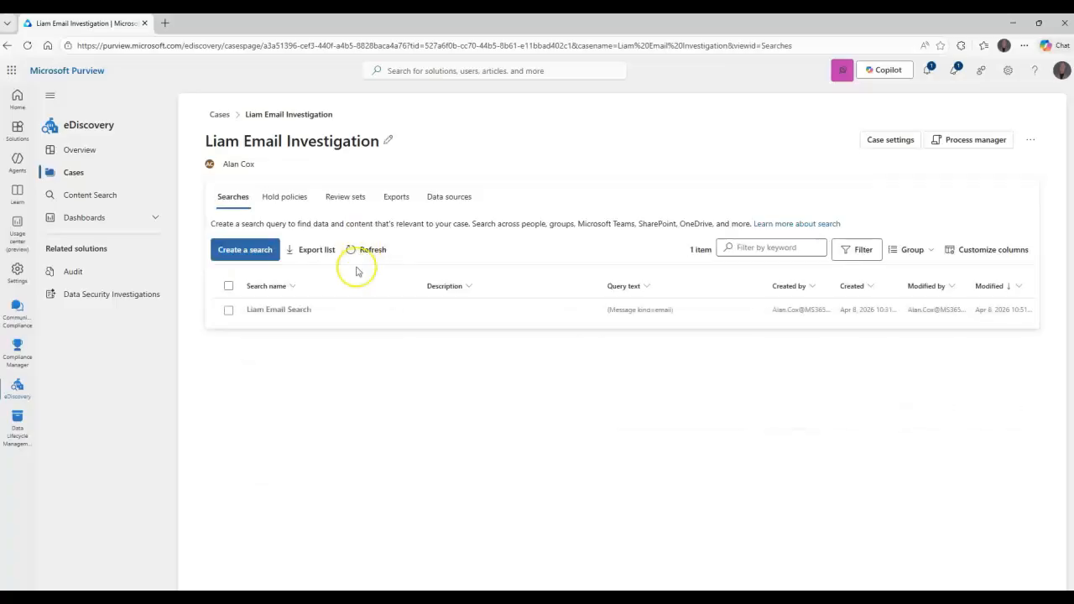
click(282, 196)
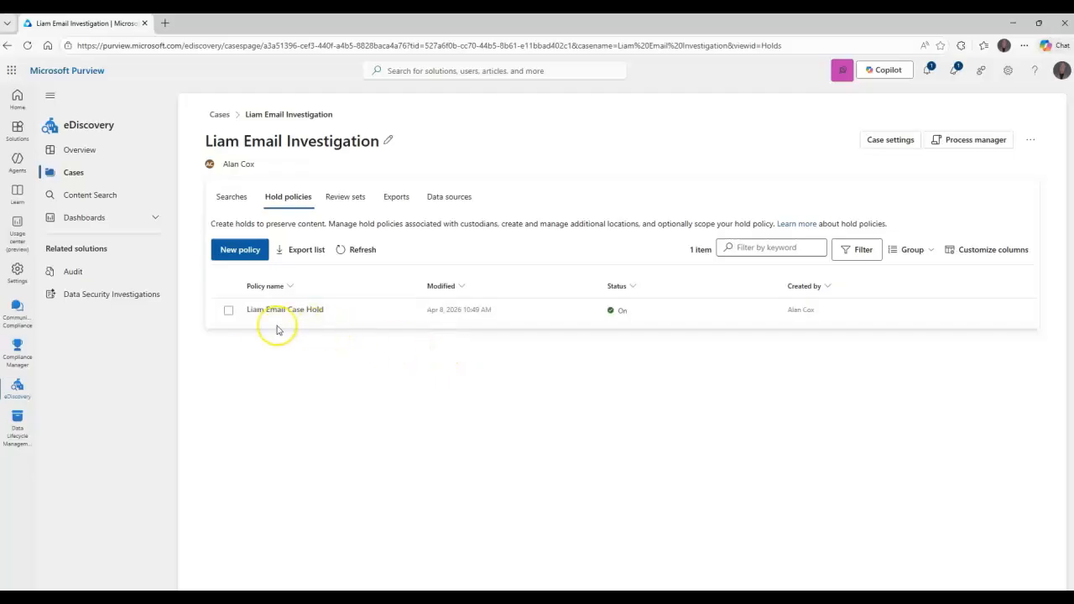
click(285, 309)
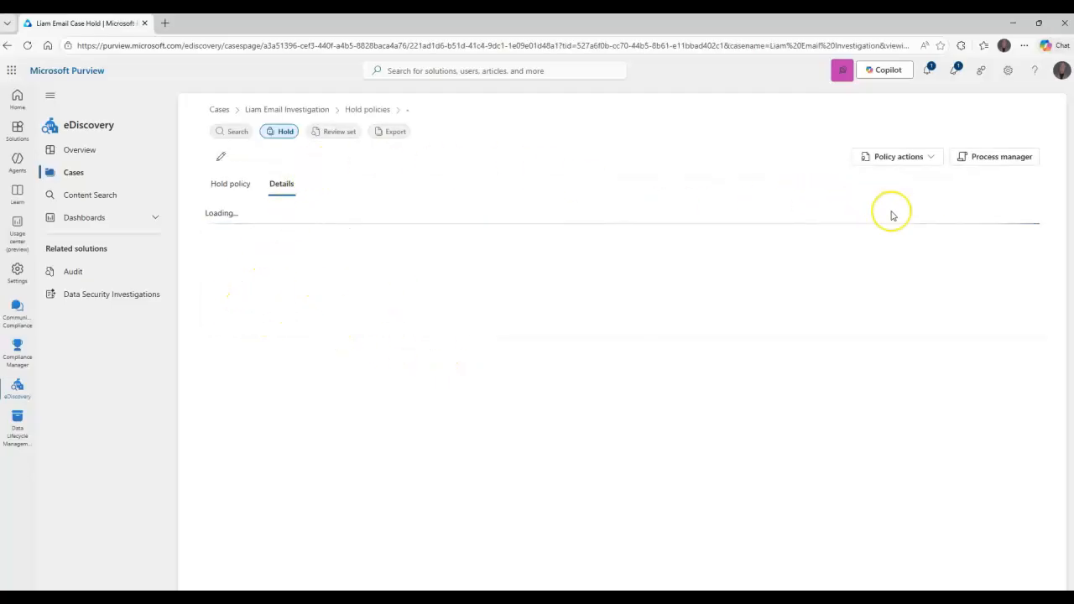
click(928, 164)
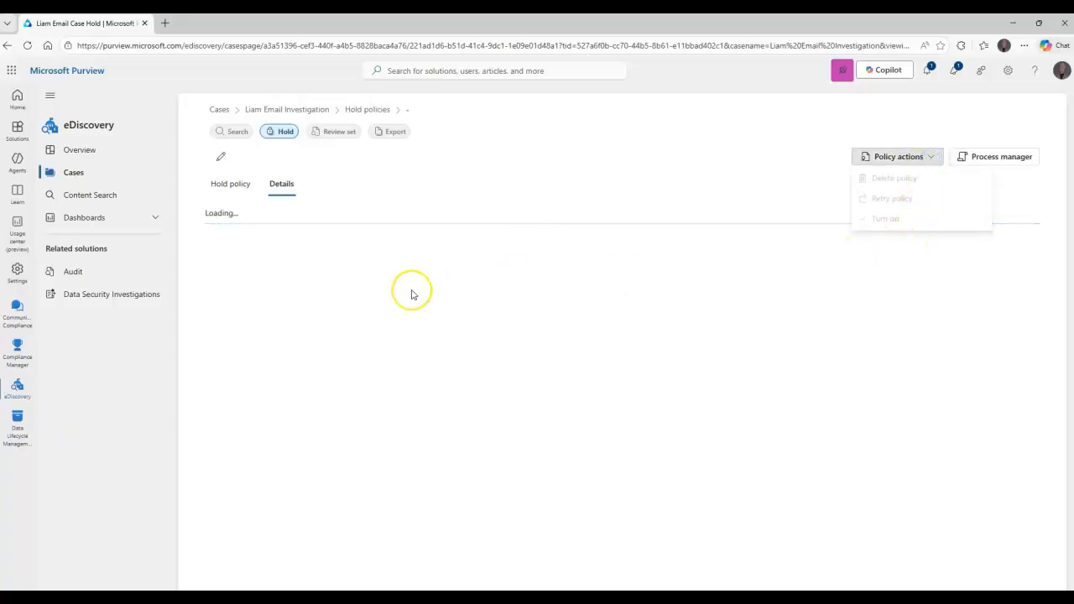
click(420, 198)
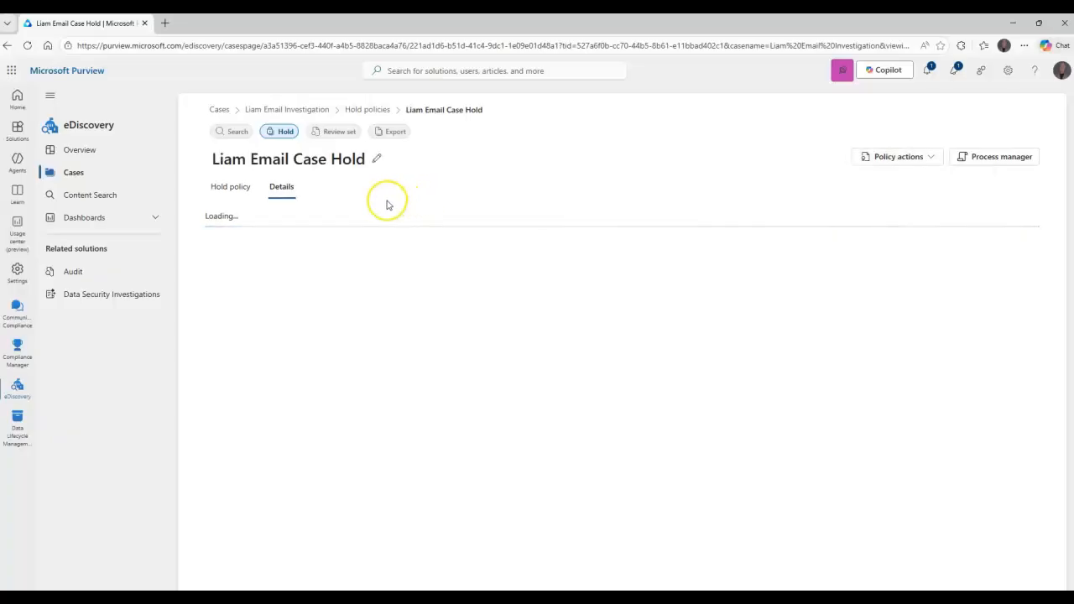
click(228, 187)
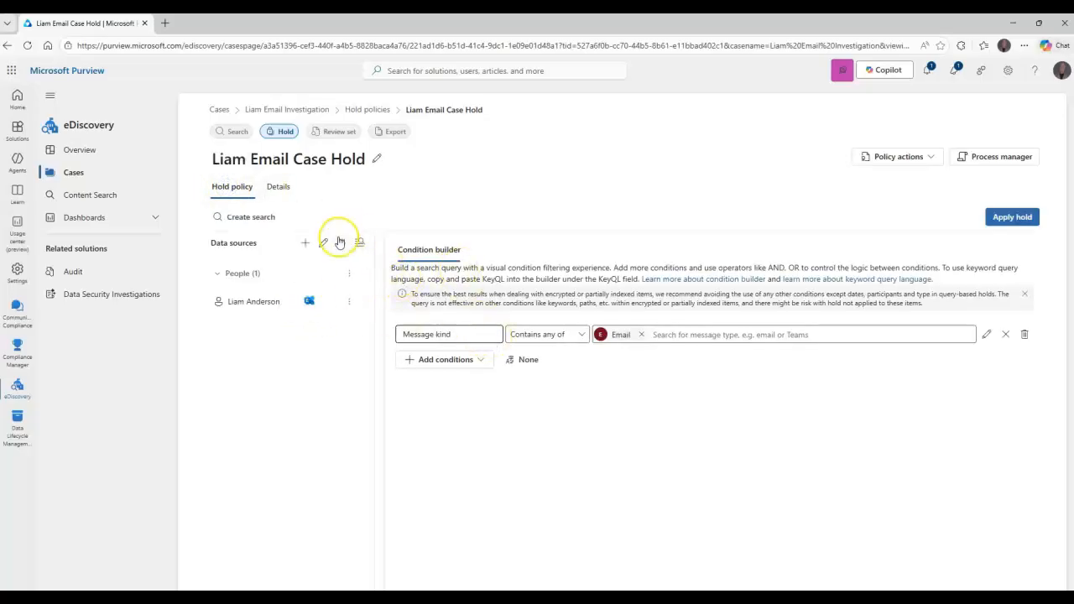
click(918, 157)
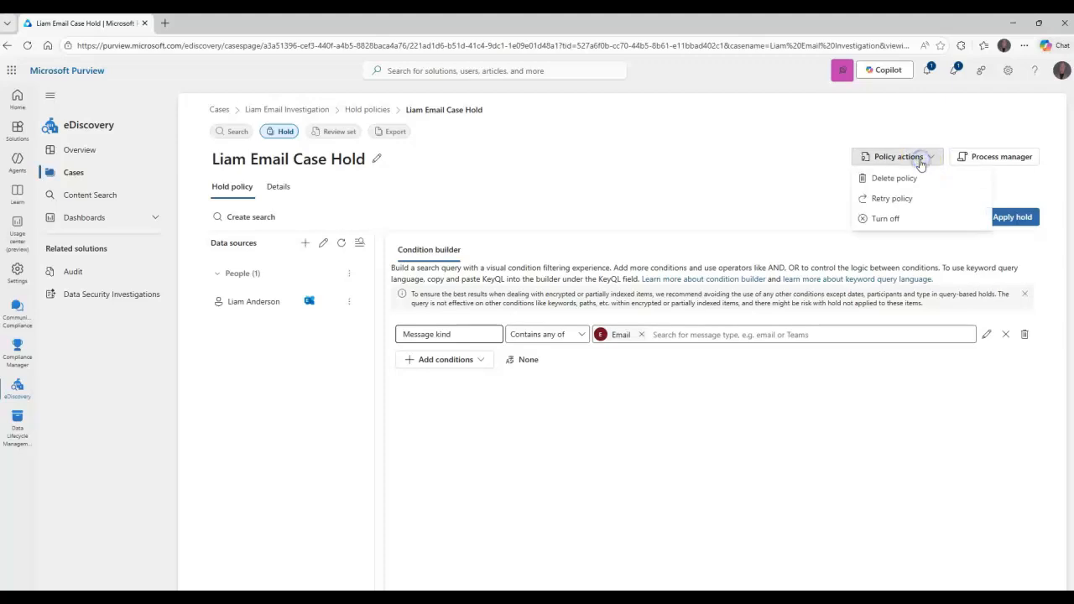
click(883, 218)
click(578, 367)
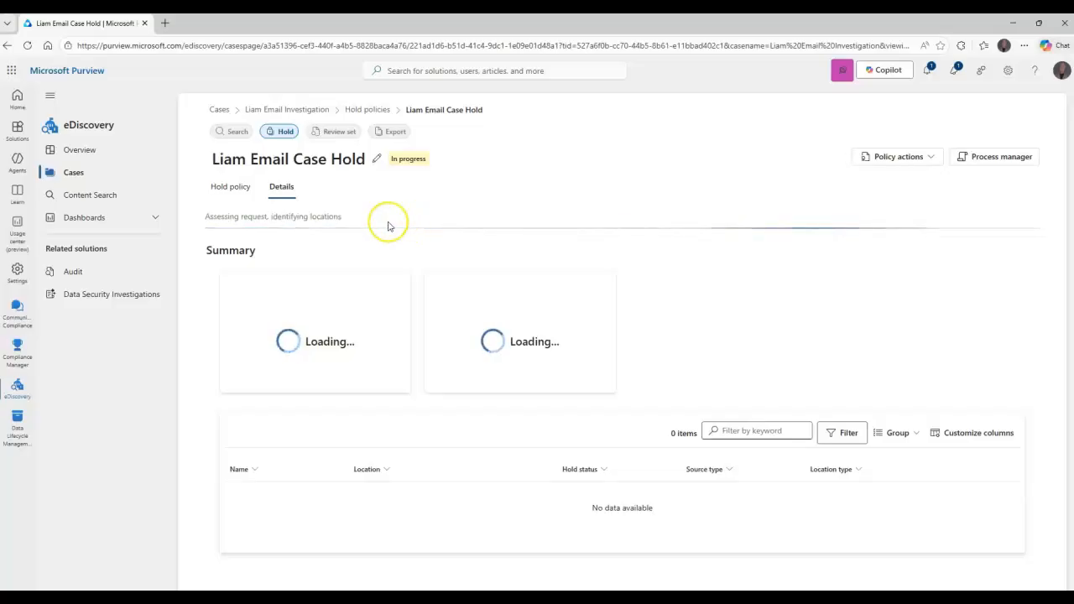
click(229, 185)
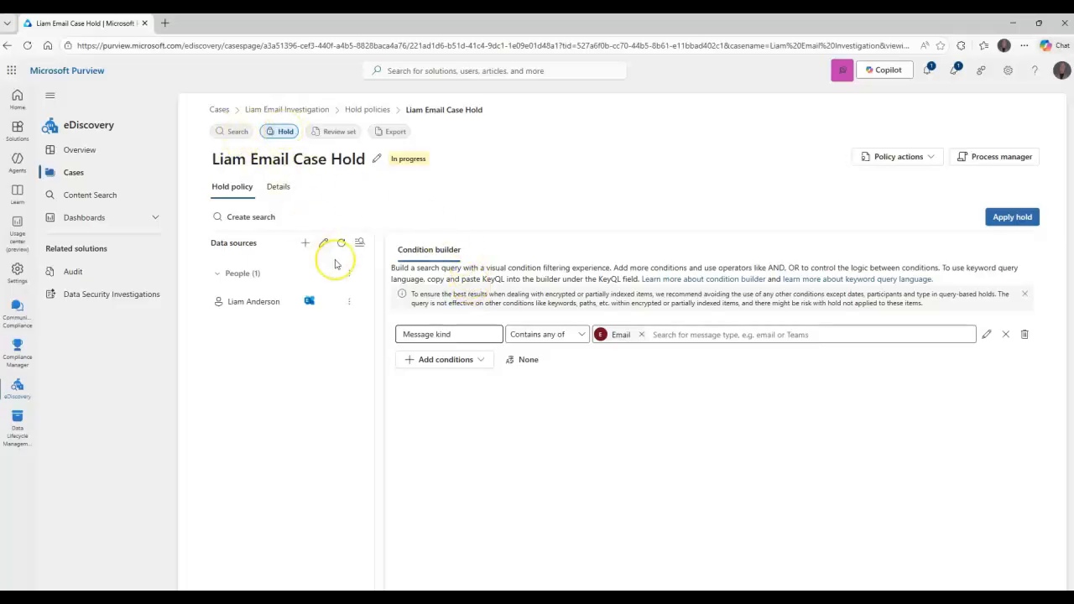
click(286, 133)
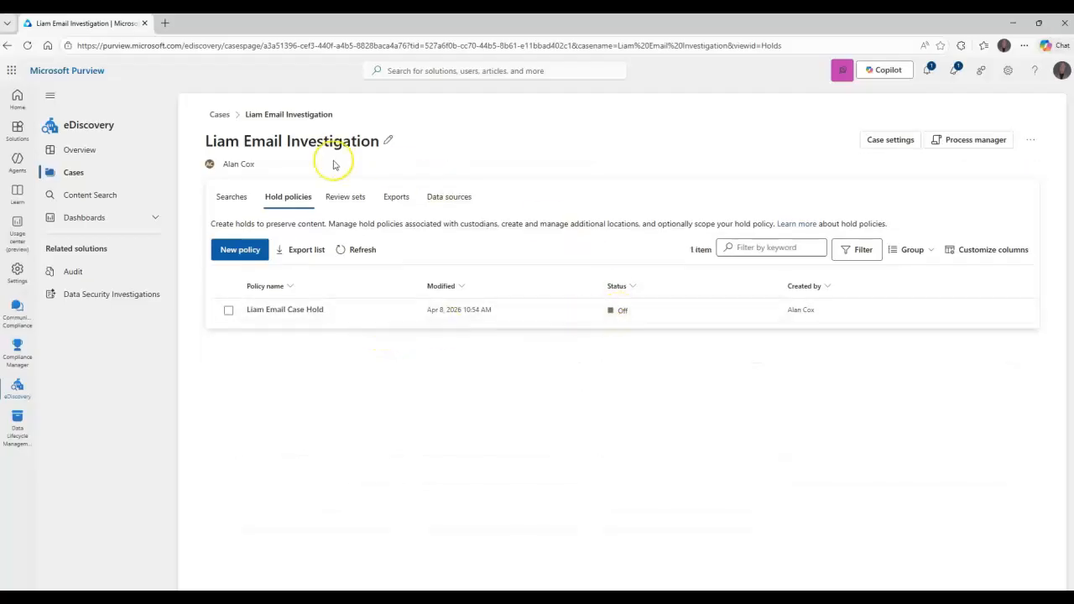
Close the active email investigation case from the case list
click(220, 115)
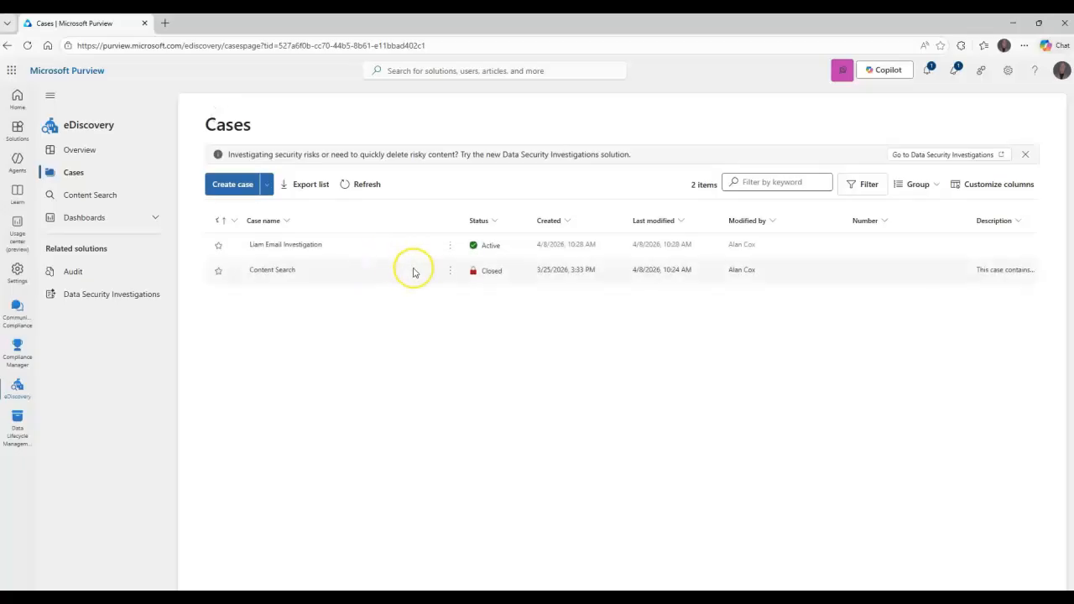
click(450, 244)
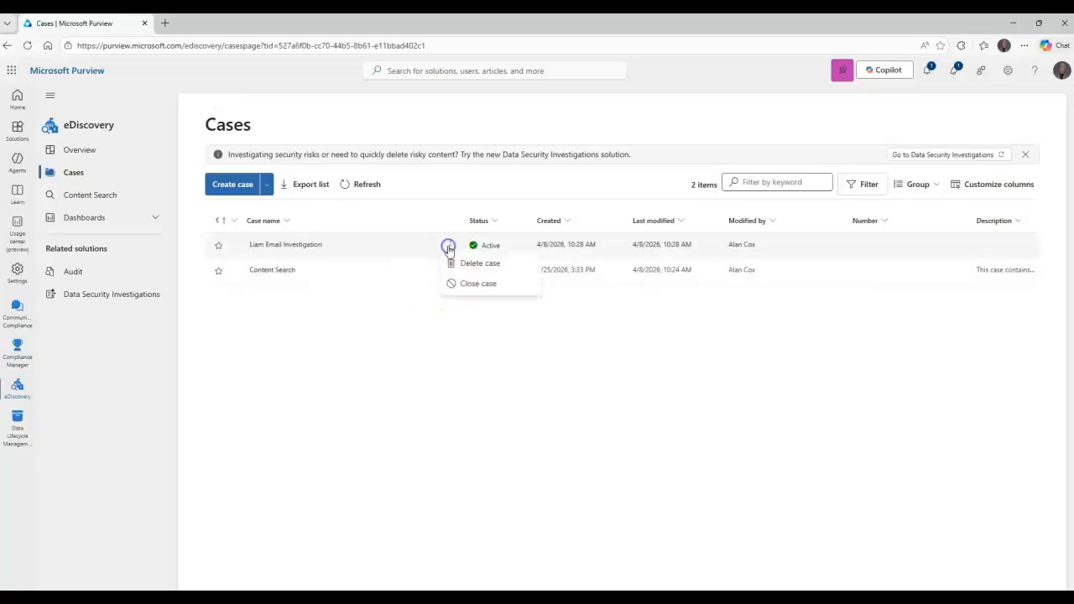
click(475, 283)
click(618, 345)
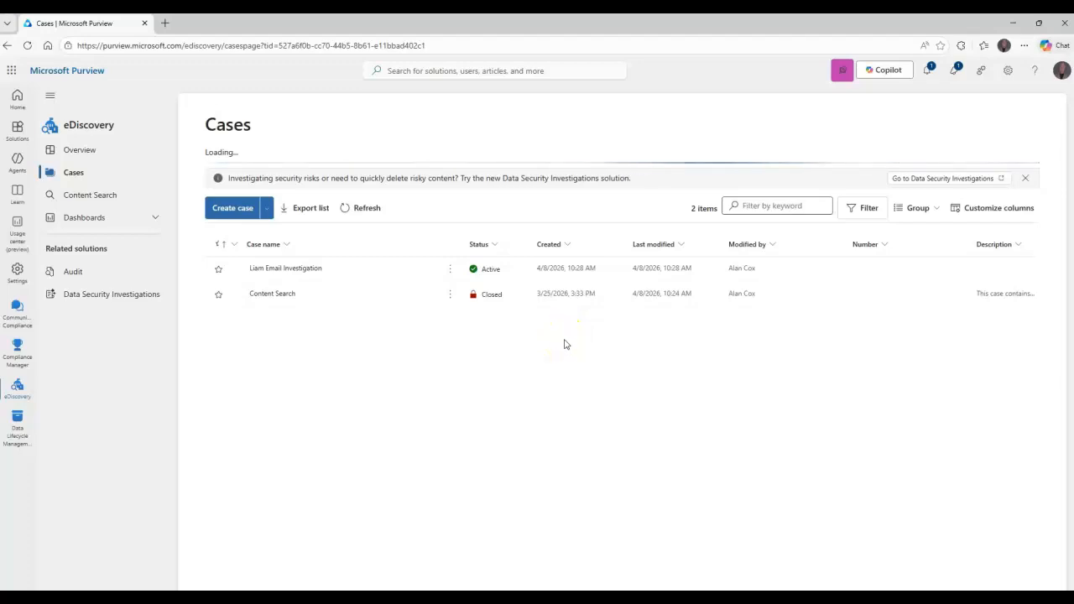
click(568, 342)
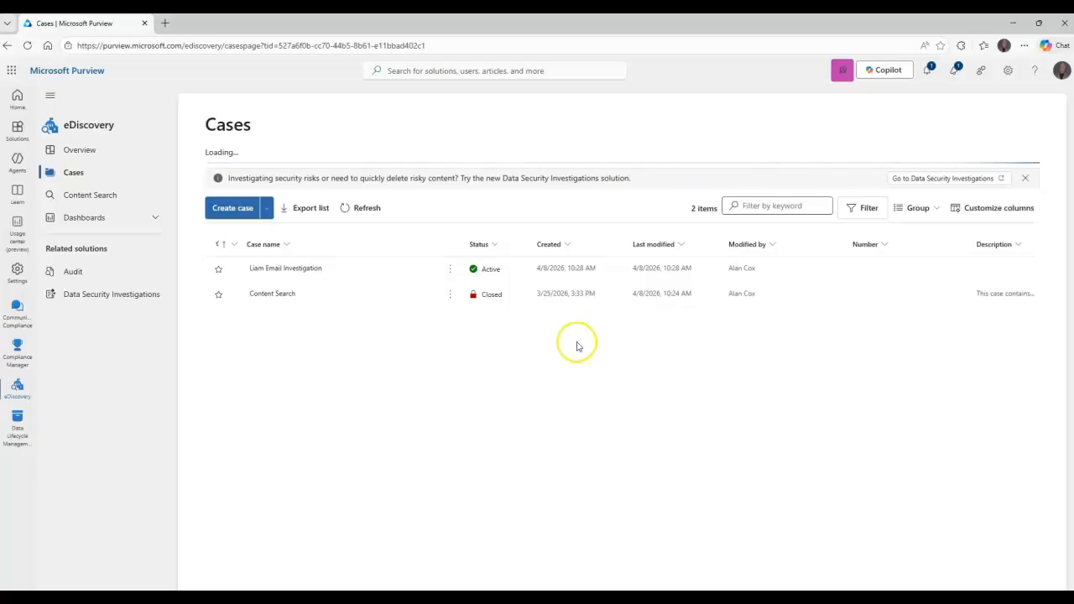
click(691, 480)
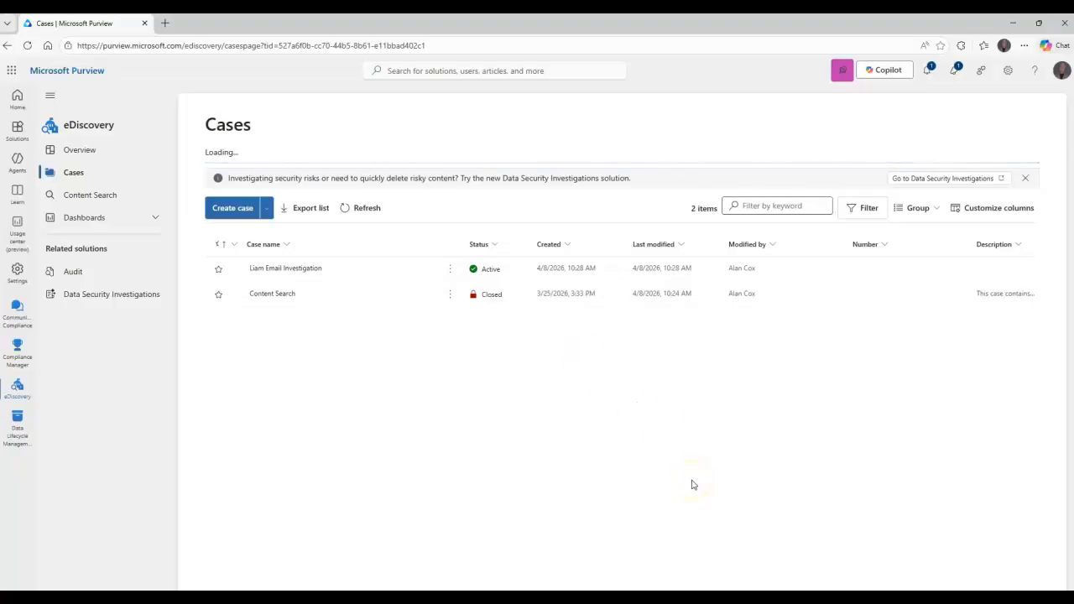
click(686, 467)
click(655, 417)
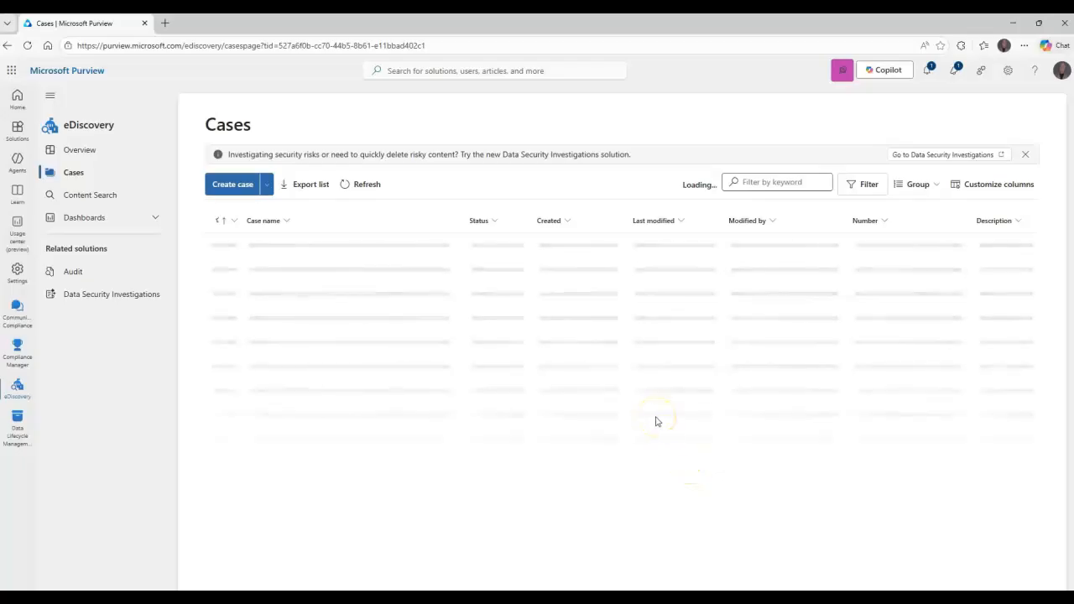
click(645, 404)
click(553, 329)
click(551, 334)
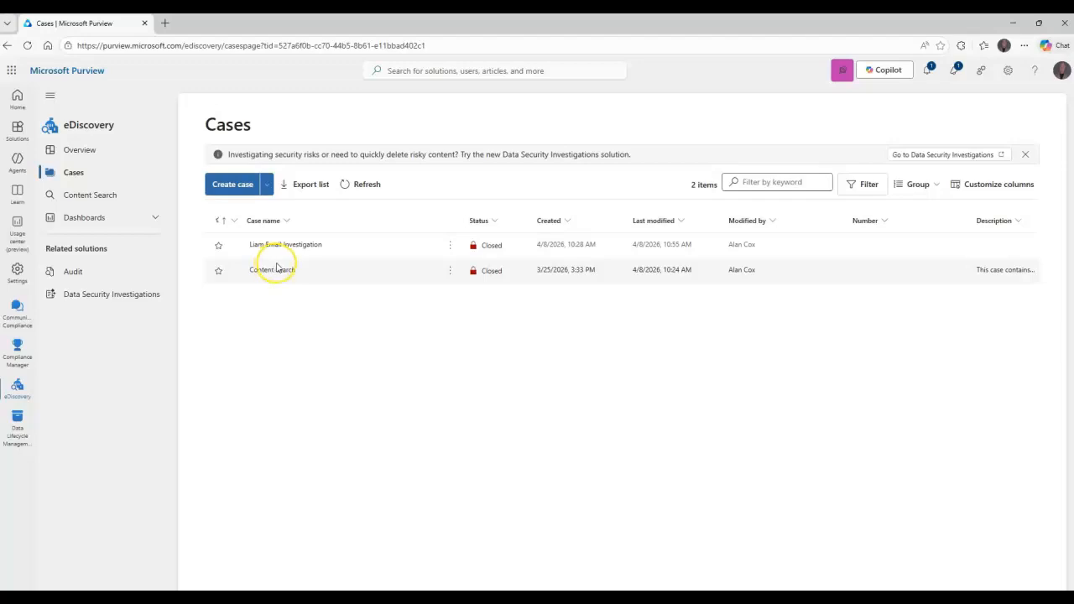
Review what reopening the closed email investigation case does to its holds, and cancel without reopening it
click(446, 248)
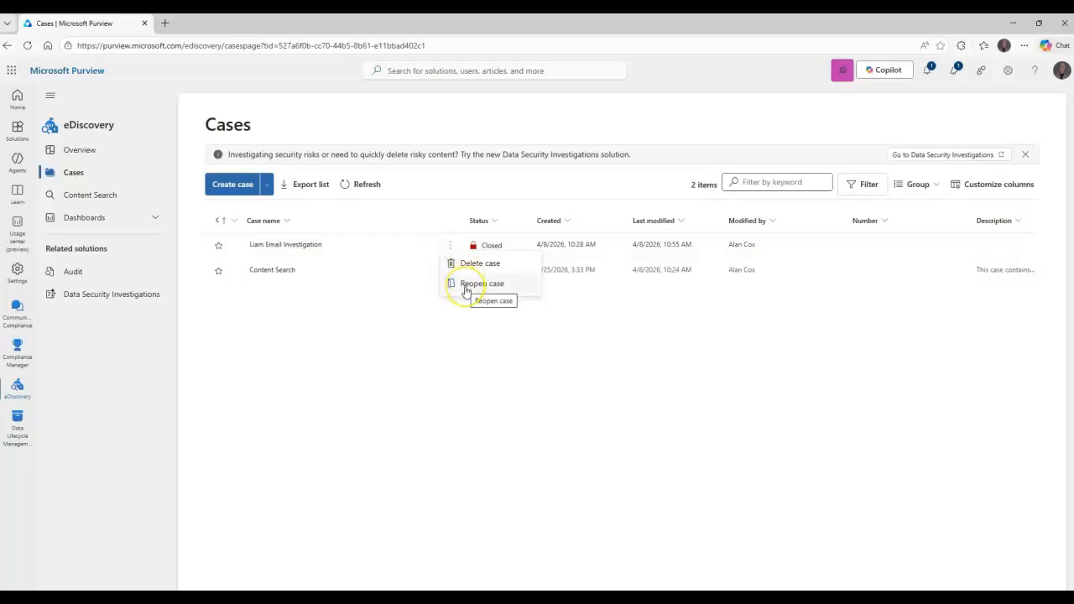
click(467, 287)
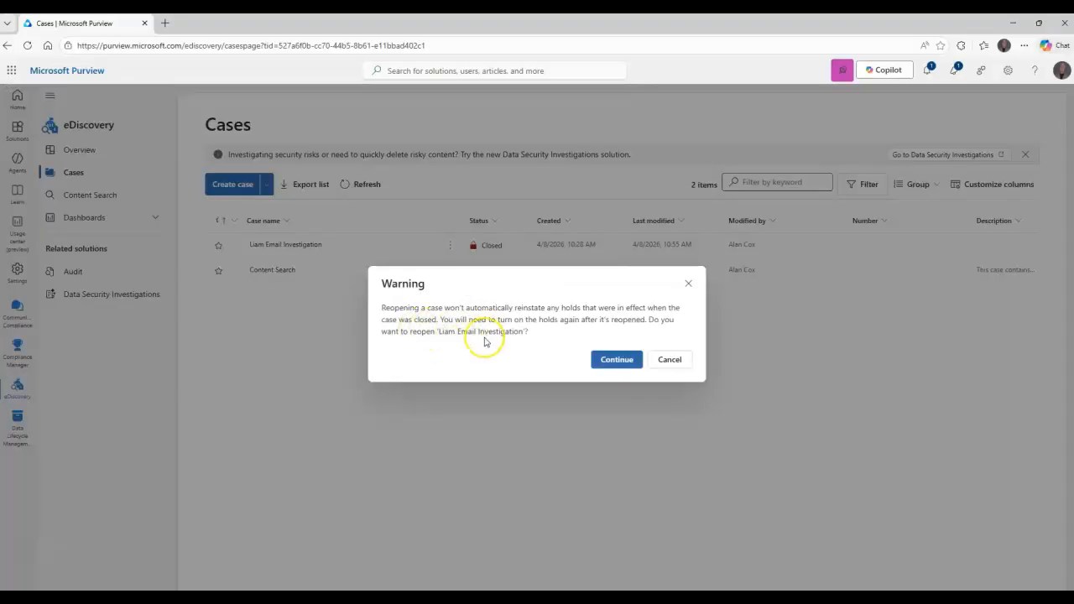
drag(383, 308, 521, 306)
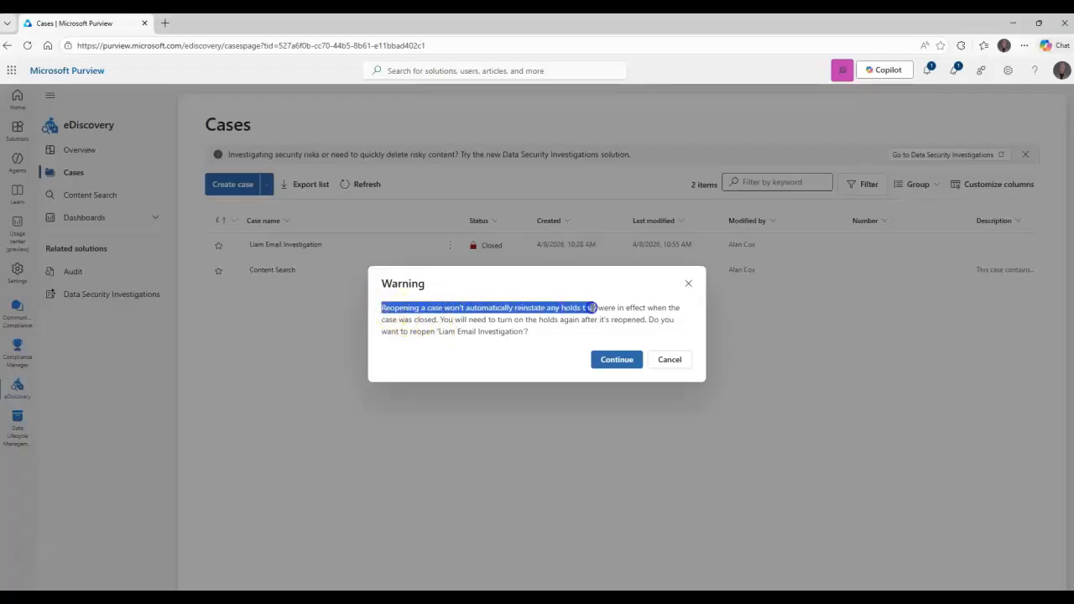
drag(636, 311, 680, 320)
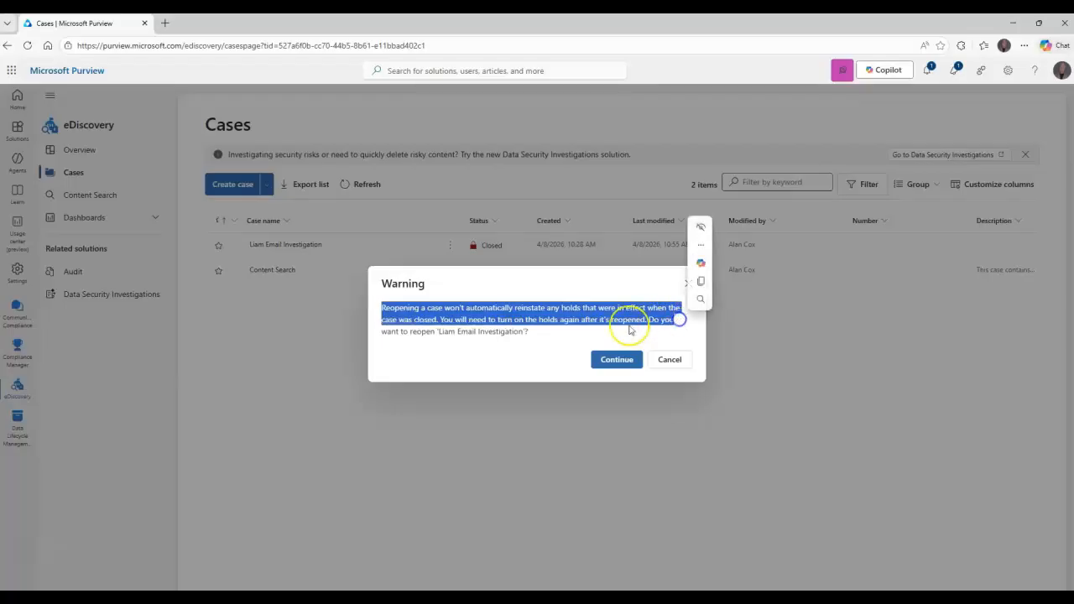
click(591, 330)
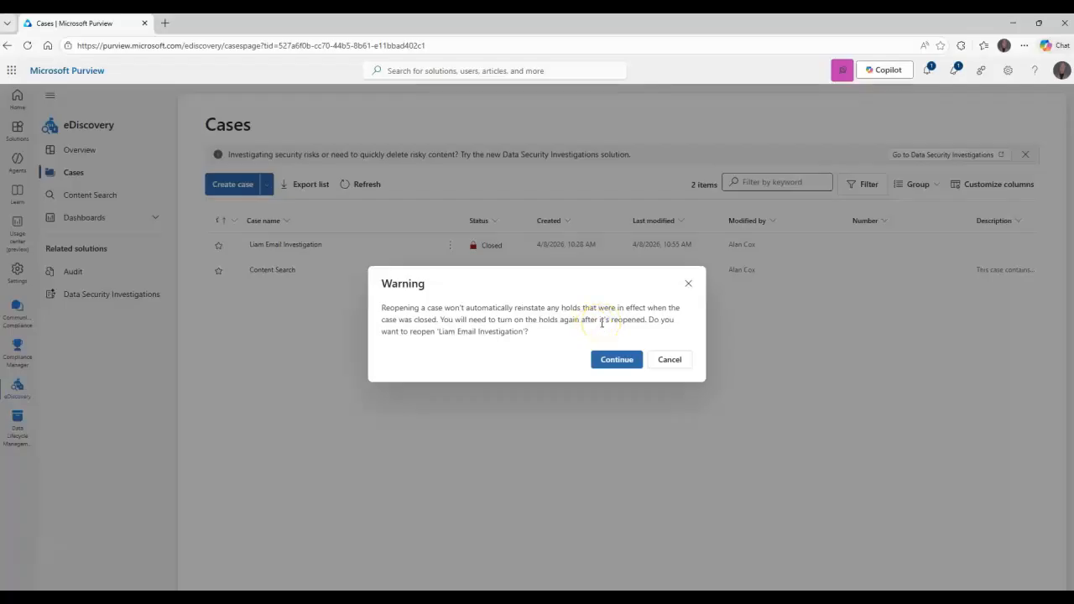
click(669, 360)
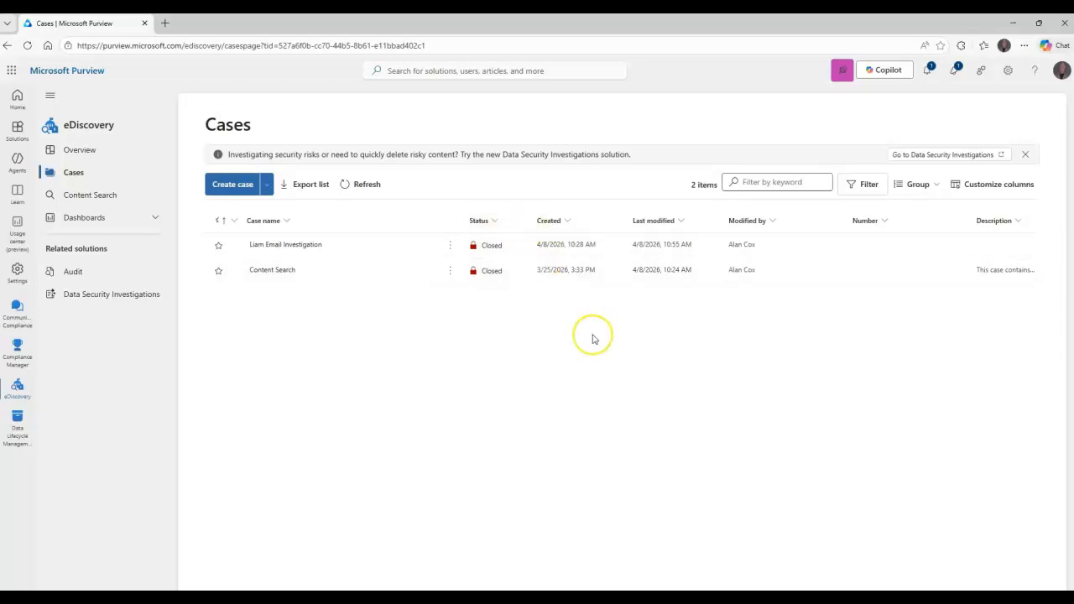